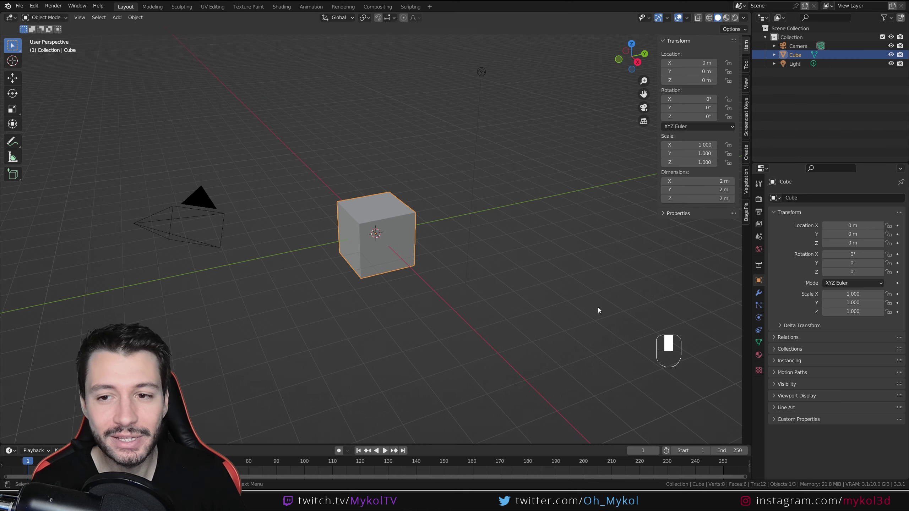
pyautogui.click(746, 124)
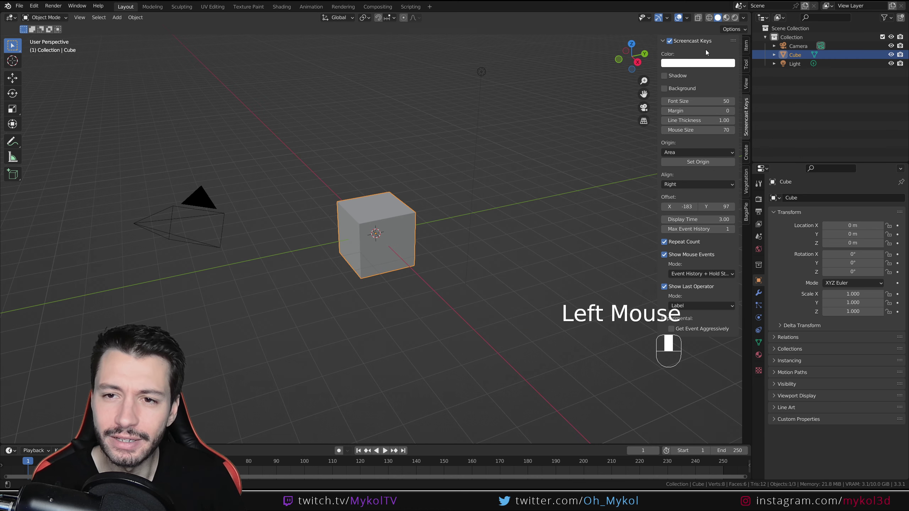
pyautogui.click(746, 46)
# Add a BagaPie Cable for the default cube and draw a short cable across the cube's top face.
pyautogui.moveTo(382, 277); pyautogui.dragTo(376, 210, button='middle')
pyautogui.scroll(2, 430, 257)
pyautogui.press('j')
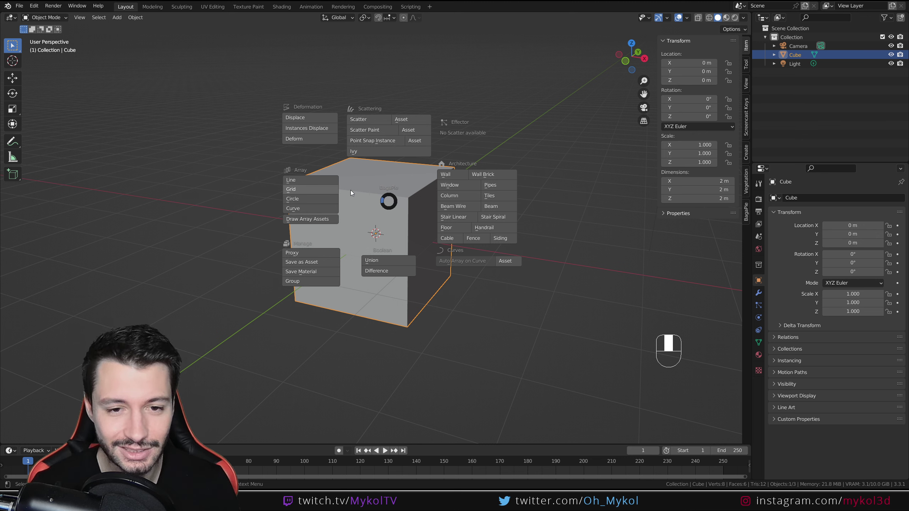
pyautogui.click(452, 240)
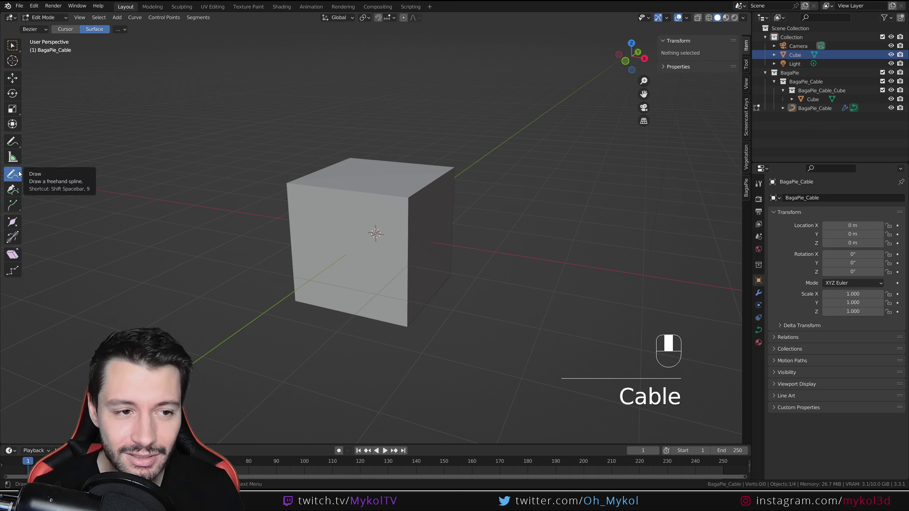
pyautogui.moveTo(333, 129); pyautogui.dragTo(357, 176, button='middle')
pyautogui.moveTo(353, 178); pyautogui.dragTo(383, 228)
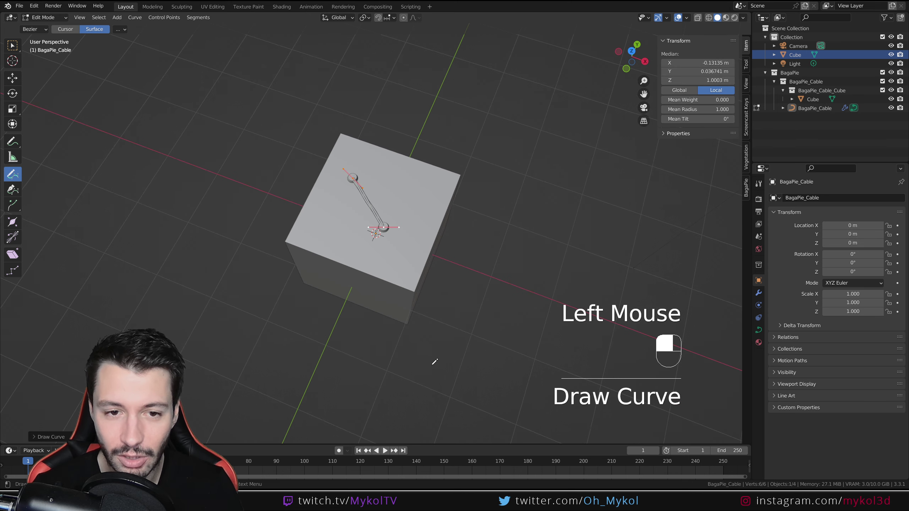
# Draw five more cables across the cube's other faces, working around it from several sides.
pyautogui.moveTo(441, 346); pyautogui.dragTo(391, 245, button='middle')
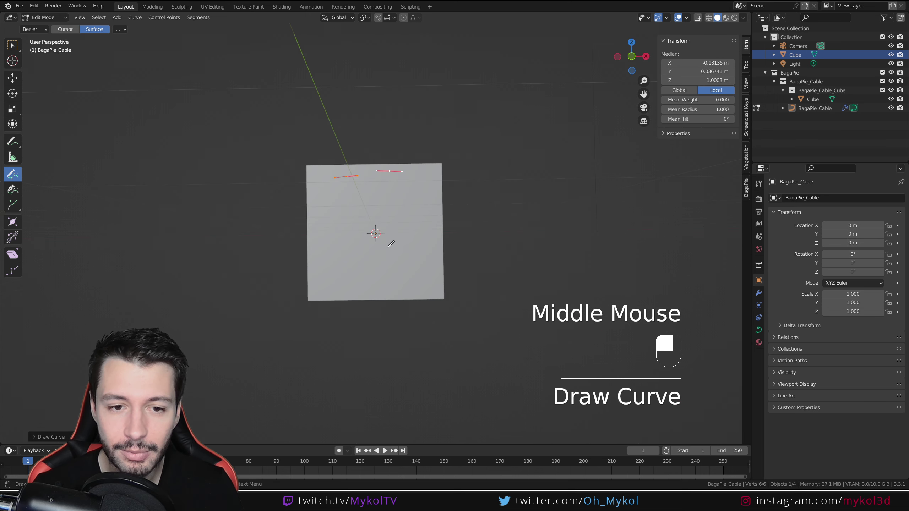
pyautogui.moveTo(331, 218); pyautogui.dragTo(412, 273)
pyautogui.moveTo(431, 310)
pyautogui.mouseDown(button='middle')
pyautogui.moveTo(356, 304)
pyautogui.moveTo(379, 285)
pyautogui.mouseUp(button='middle')
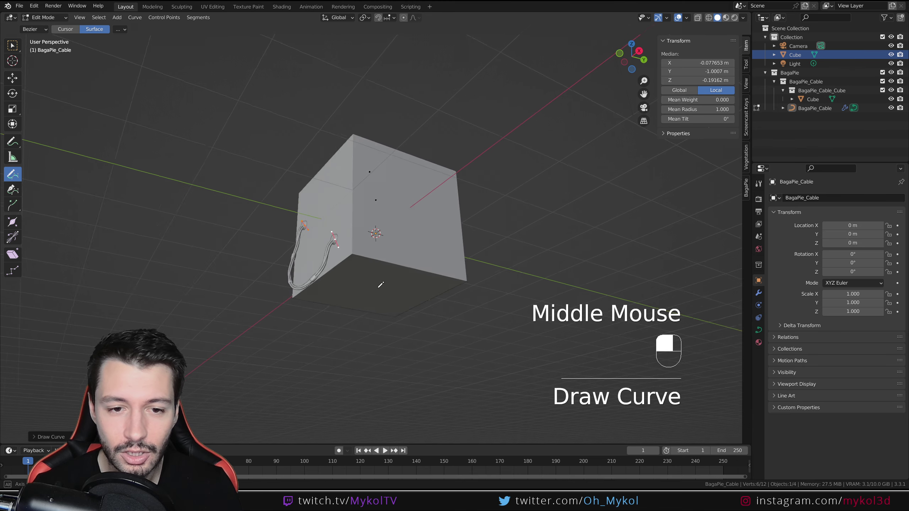
pyautogui.moveTo(382, 293); pyautogui.dragTo(416, 212)
pyautogui.moveTo(418, 358); pyautogui.dragTo(378, 258, button='middle')
pyautogui.moveTo(339, 199)
pyautogui.mouseDown()
pyautogui.moveTo(362, 259)
pyautogui.moveTo(413, 181)
pyautogui.mouseUp()
pyautogui.moveTo(428, 262)
pyautogui.mouseDown(button='middle')
pyautogui.moveTo(392, 280)
pyautogui.moveTo(382, 267)
pyautogui.mouseUp(button='middle')
pyautogui.moveTo(393, 223)
pyautogui.mouseDown()
pyautogui.moveTo(365, 236)
pyautogui.moveTo(367, 287)
pyautogui.mouseUp()
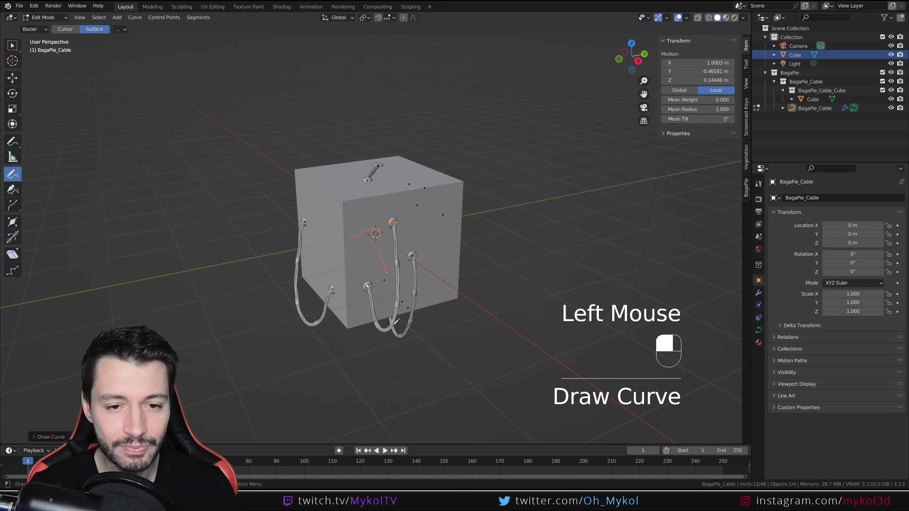
pyautogui.moveTo(400, 326); pyautogui.dragTo(424, 179, button='middle')
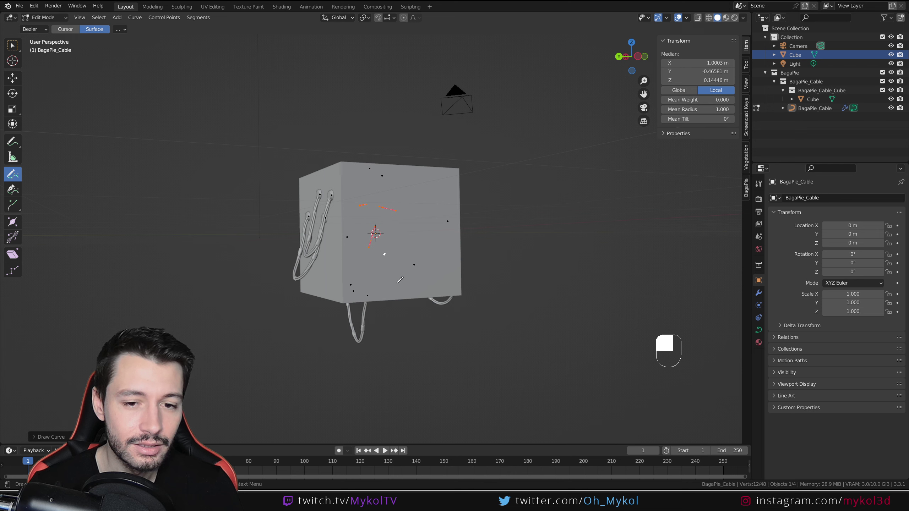
pyautogui.moveTo(425, 183)
pyautogui.mouseDown()
pyautogui.moveTo(445, 217)
pyautogui.moveTo(415, 274)
pyautogui.mouseUp()
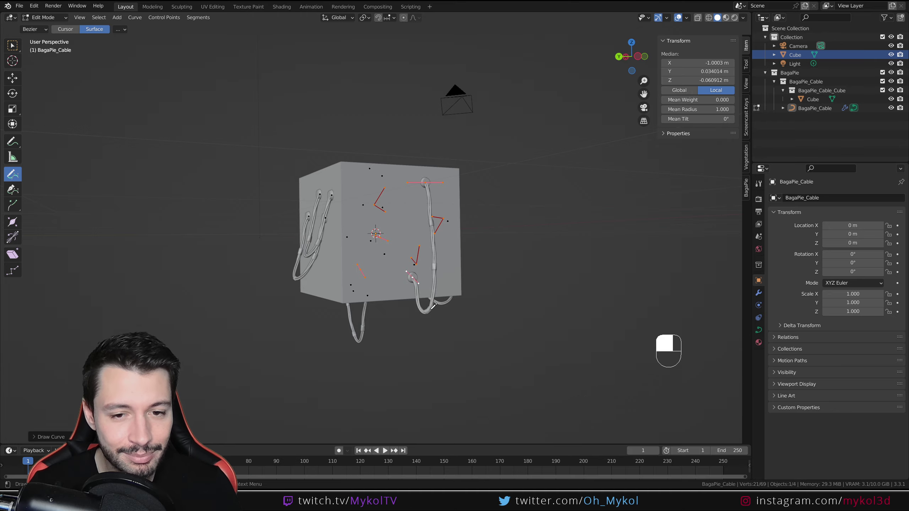
pyautogui.moveTo(453, 230)
pyautogui.mouseDown(button='middle')
pyautogui.moveTo(292, 247)
pyautogui.moveTo(514, 317)
pyautogui.moveTo(532, 273)
pyautogui.moveTo(595, 329)
pyautogui.mouseUp(button='middle')
# Return to Object Mode and delete the cube together with its cables.
pyautogui.click(45, 17)
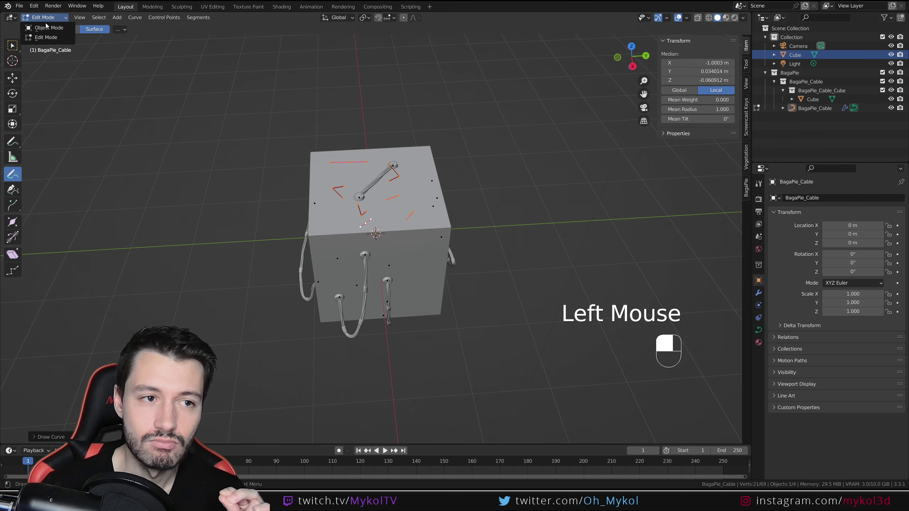
pyautogui.click(40, 27)
pyautogui.moveTo(425, 196); pyautogui.dragTo(376, 268, button='middle')
pyautogui.moveTo(377, 268); pyautogui.dragTo(312, 207)
pyautogui.press('Delete')
pyautogui.moveTo(394, 269); pyautogui.dragTo(412, 250, button='middle')
# Add a new cube, flatten it along Y and enlarge it to about 8.78 m wide and high.
pyautogui.hotkey('shift', 'a')
pyautogui.moveTo(412, 250)
pyautogui.click(460, 257)
pyautogui.scroll(-2, 499, 246)
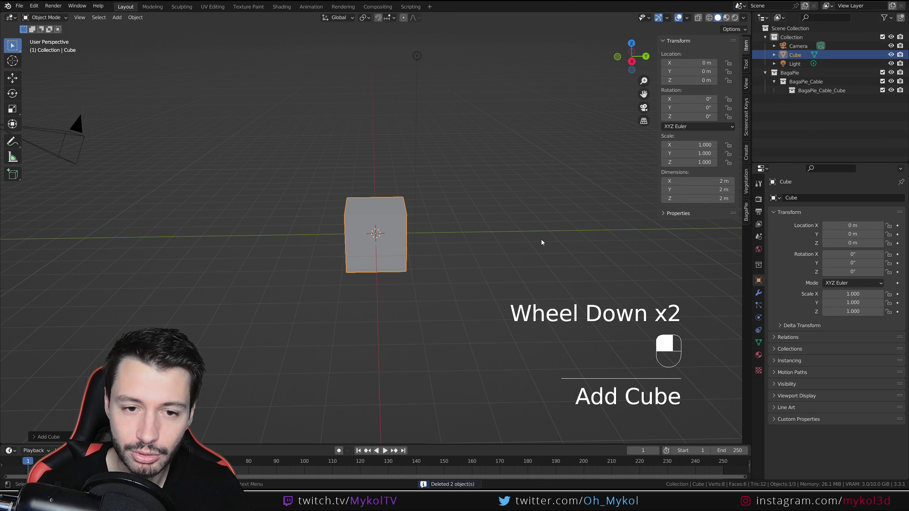
pyautogui.press('s')
pyautogui.middleClick(512, 241)
pyautogui.click(398, 236)
pyautogui.press('s')
pyautogui.click(525, 253)
# Thin the slab along Y to about 0.18 m and apply its scale.
pyautogui.press('s')
pyautogui.middleClick(498, 252)
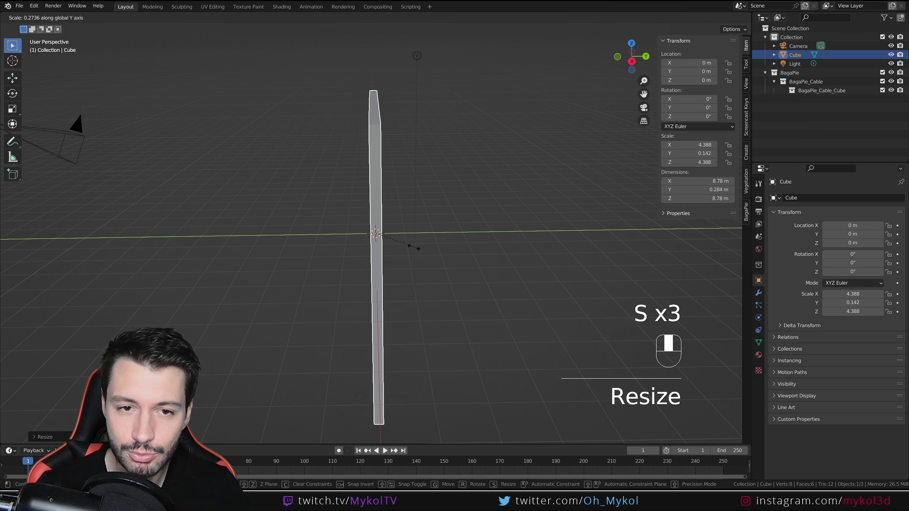
pyautogui.click(414, 247)
pyautogui.moveTo(414, 247); pyautogui.dragTo(398, 239, button='middle')
pyautogui.hotkey('ctrl', 'a')
pyautogui.click(397, 240)
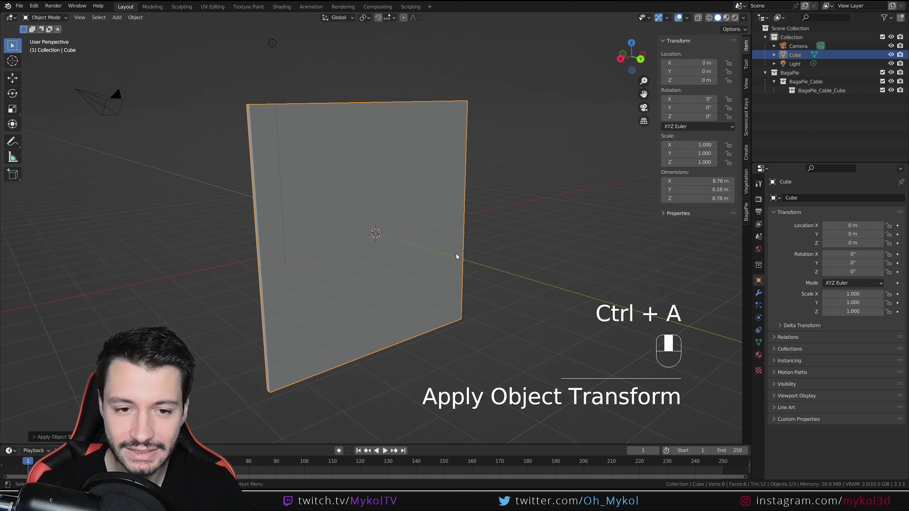
# Place a second cube about 1.21 m wide in front of the wall slab, at about Y 5.37 m and Z 2.35 m.
pyautogui.hotkey('shift', 'a')
pyautogui.moveTo(448, 222)
pyautogui.click(492, 235)
pyautogui.moveTo(492, 235); pyautogui.dragTo(370, 243, button='middle')
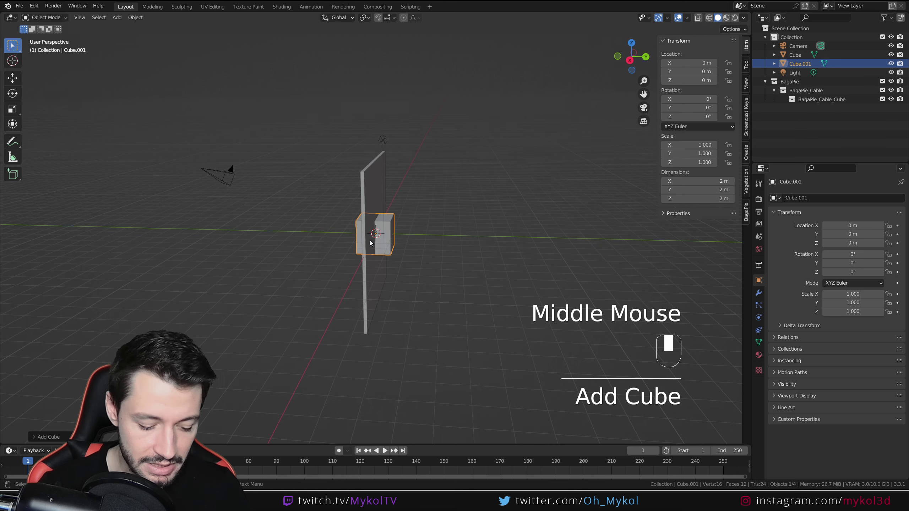
pyautogui.press('g')
pyautogui.press('y')
pyautogui.click(459, 247)
pyautogui.press('g')
pyautogui.press('z')
pyautogui.click(458, 215)
pyautogui.press('s')
pyautogui.click(500, 218)
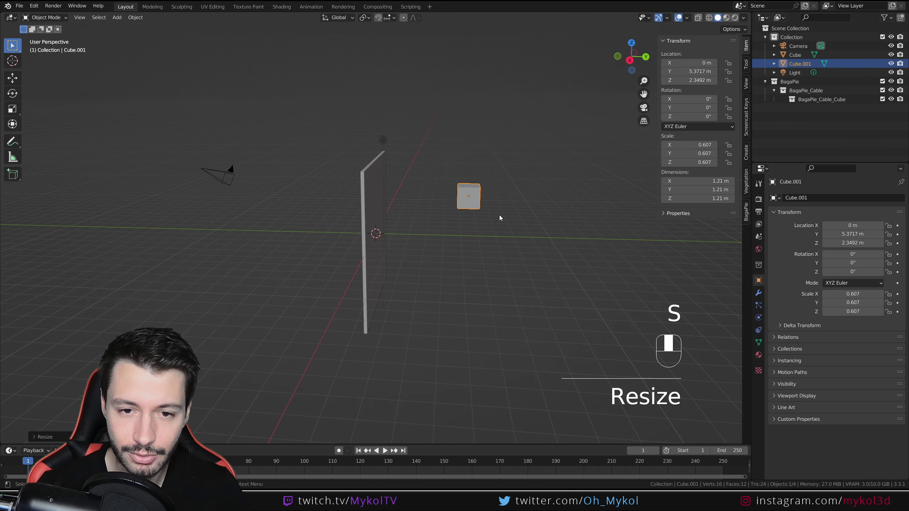
# Duplicate the small cube to about X 2.71 m, Y 5.53 m, Z 0.94 m and enlarge the copy to about 1.89 m.
pyautogui.moveTo(500, 218); pyautogui.dragTo(404, 233, button='middle')
pyautogui.hotkey('shift', 'd')
pyautogui.press('s')
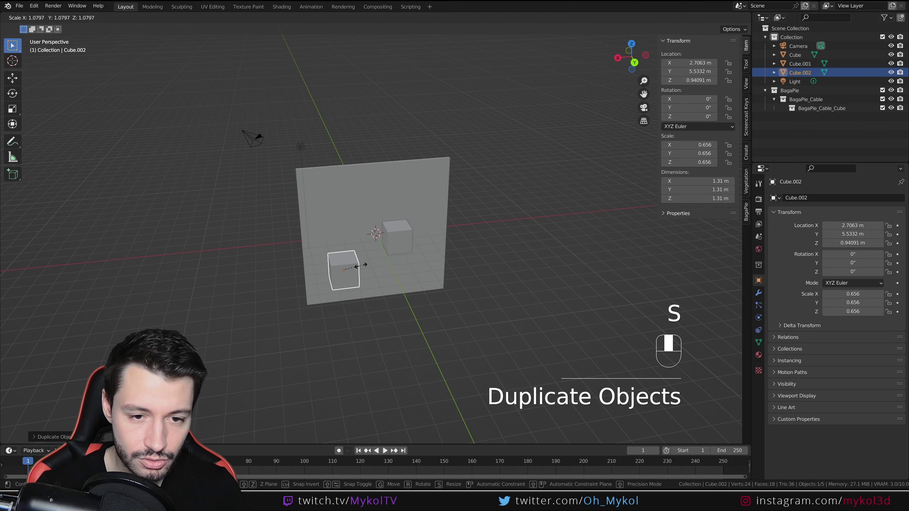
pyautogui.click(365, 265)
# Duplicate the larger cube to about X -1.45 m and flatten the copy along Y into a panel about 0.08 m thick.
pyautogui.hotkey('shift', 'd')
pyautogui.click(433, 272)
pyautogui.moveTo(433, 272); pyautogui.dragTo(603, 262, button='middle')
pyautogui.press('s')
pyautogui.press('y')
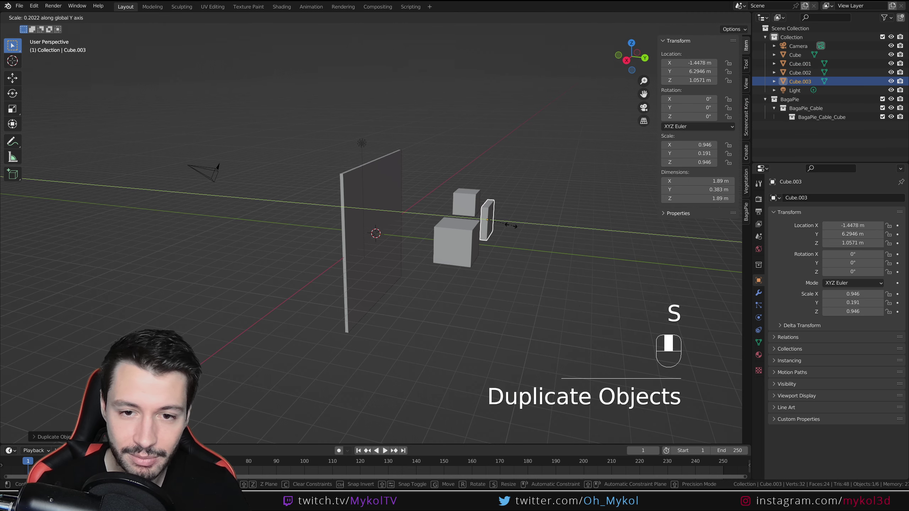
pyautogui.click(493, 220)
# Move the thin panel along Y to about 2.75 m, between the wall and the cubes, and deselect it.
pyautogui.press('g')
pyautogui.press('y')
pyautogui.click(437, 215)
pyautogui.moveTo(478, 213)
pyautogui.mouseDown(button='middle')
pyautogui.moveTo(524, 207)
pyautogui.moveTo(456, 196)
pyautogui.moveTo(414, 210)
pyautogui.moveTo(478, 204)
pyautogui.mouseUp(button='middle')
pyautogui.click(524, 207)
pyautogui.scroll(3, 454, 196)
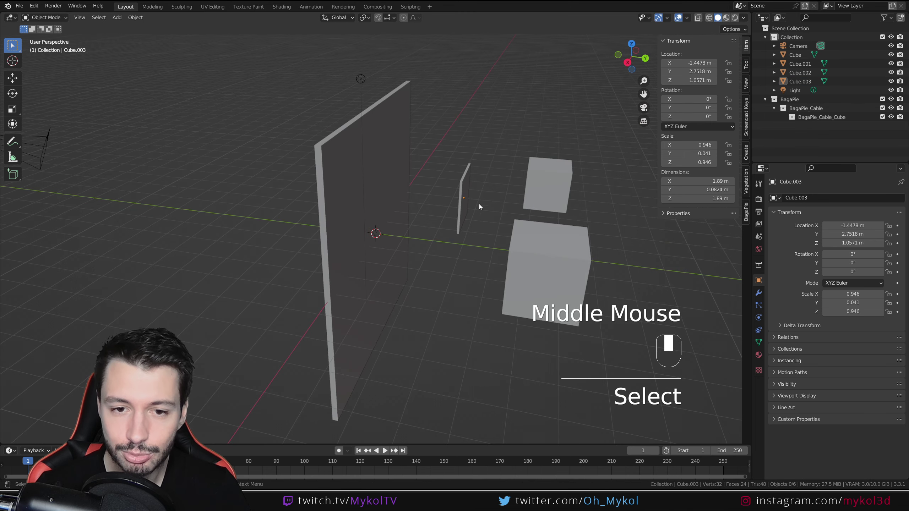
# Select the wall, the thin panel and both cubes and add a BagaPie Cable for them.
pyautogui.click(415, 177)
pyautogui.keyDown('shift'); pyautogui.click(467, 180); pyautogui.keyUp('shift')
pyautogui.keyDown('shift'); pyautogui.click(547, 185); pyautogui.keyUp('shift')
pyautogui.keyDown('shift'); pyautogui.click(540, 256); pyautogui.keyUp('shift')
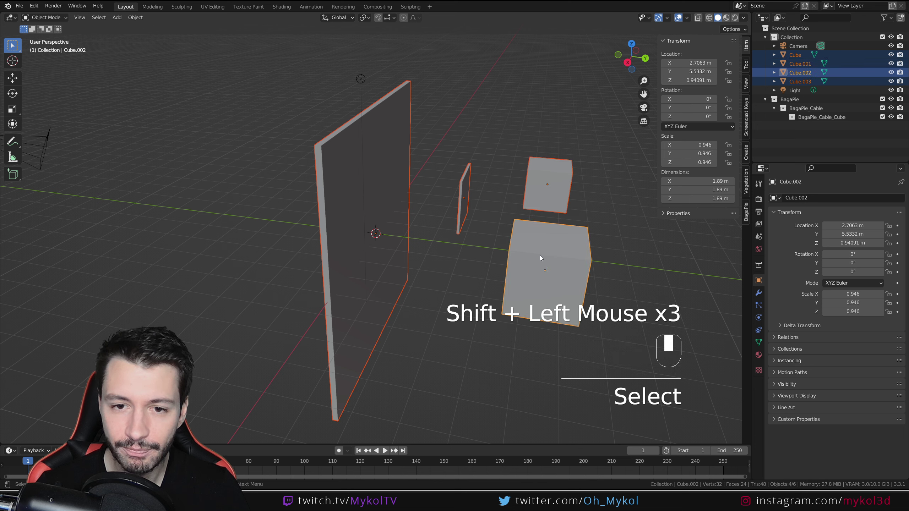
pyautogui.press('j')
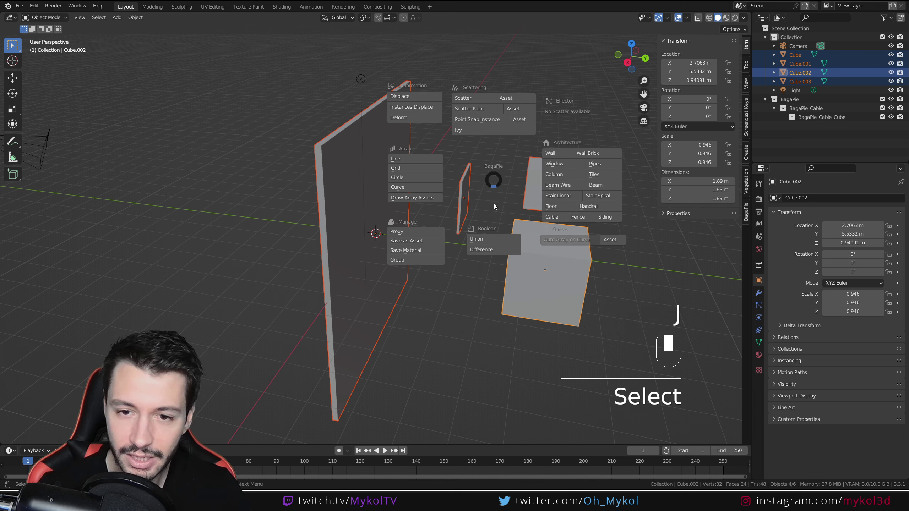
pyautogui.click(554, 215)
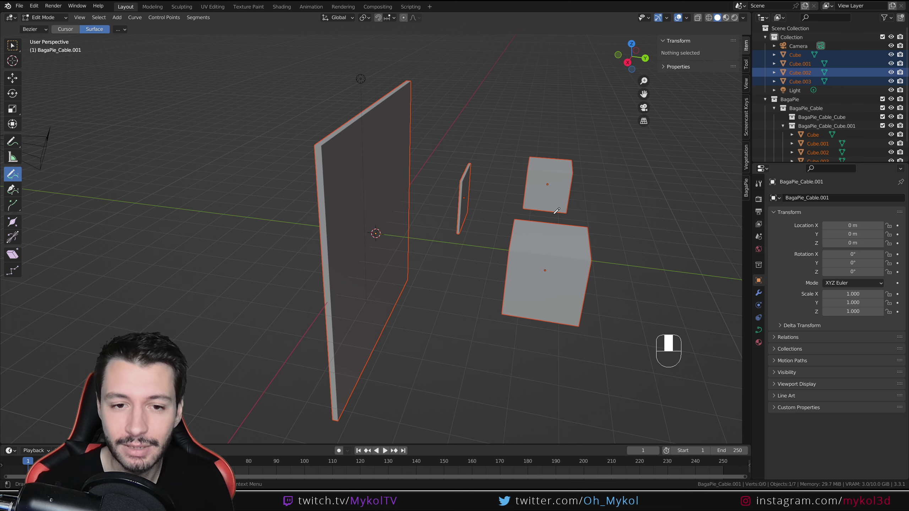
# Draw two cables from the wall to the thin panel.
pyautogui.moveTo(557, 211)
pyautogui.mouseDown(button='middle')
pyautogui.moveTo(487, 213)
pyautogui.moveTo(504, 212)
pyautogui.moveTo(361, 185)
pyautogui.mouseUp(button='middle')
pyautogui.scroll(2, 490, 213)
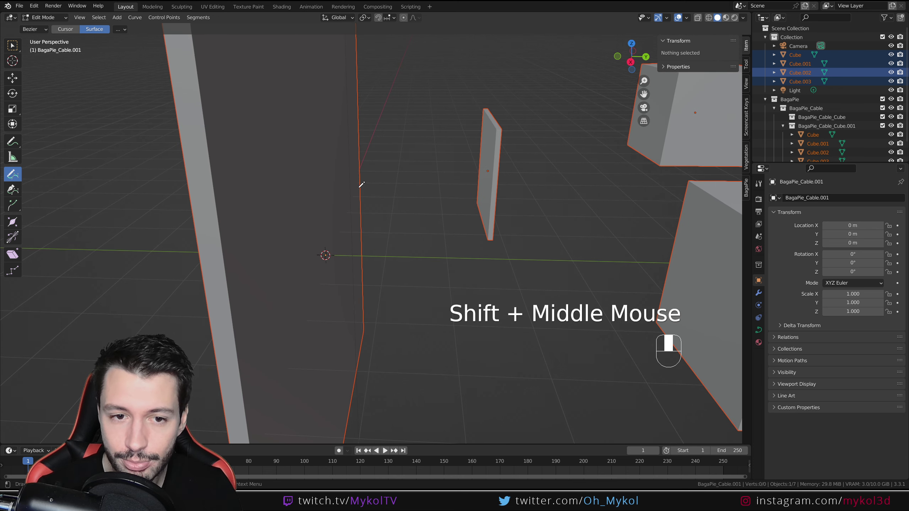
pyautogui.moveTo(324, 179); pyautogui.dragTo(482, 174)
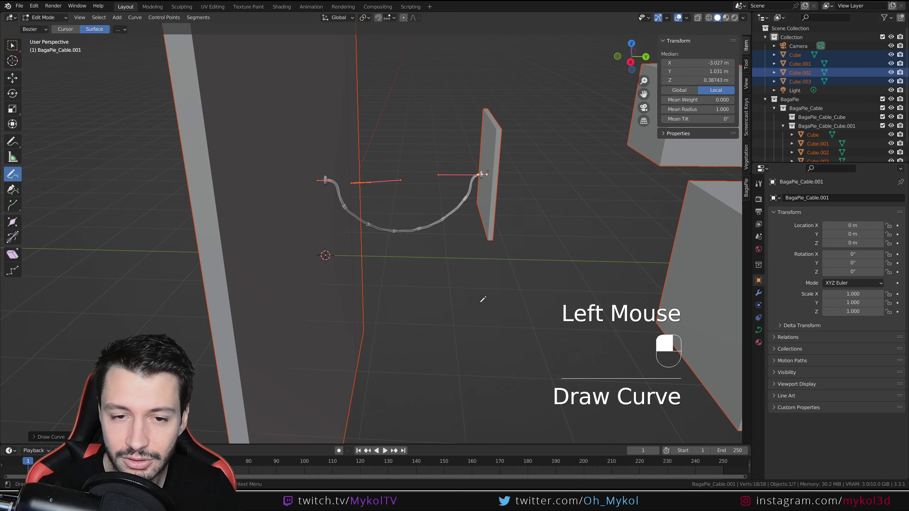
pyautogui.doubleClick(329, 158)
# Draw cables from the cubes to the thin panel and between the two cubes.
pyautogui.moveTo(485, 341)
pyautogui.mouseDown(button='middle')
pyautogui.moveTo(471, 324)
pyautogui.moveTo(418, 318)
pyautogui.moveTo(415, 255)
pyautogui.mouseUp(button='middle')
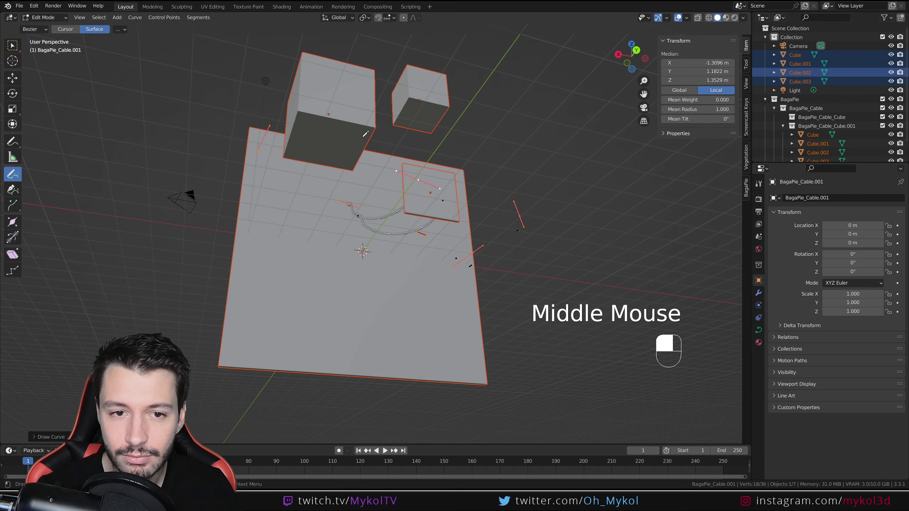
pyautogui.moveTo(416, 112)
pyautogui.mouseDown()
pyautogui.moveTo(414, 131)
pyautogui.moveTo(362, 137)
pyautogui.moveTo(356, 172)
pyautogui.moveTo(434, 196)
pyautogui.mouseUp()
pyautogui.moveTo(425, 267)
pyautogui.mouseDown(button='middle')
pyautogui.moveTo(511, 318)
pyautogui.moveTo(409, 309)
pyautogui.mouseUp(button='middle')
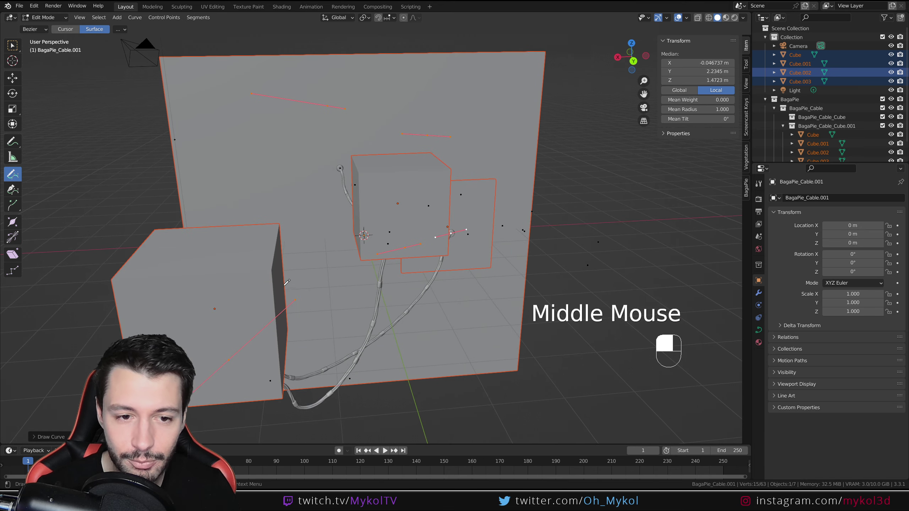
pyautogui.moveTo(281, 269); pyautogui.dragTo(358, 209)
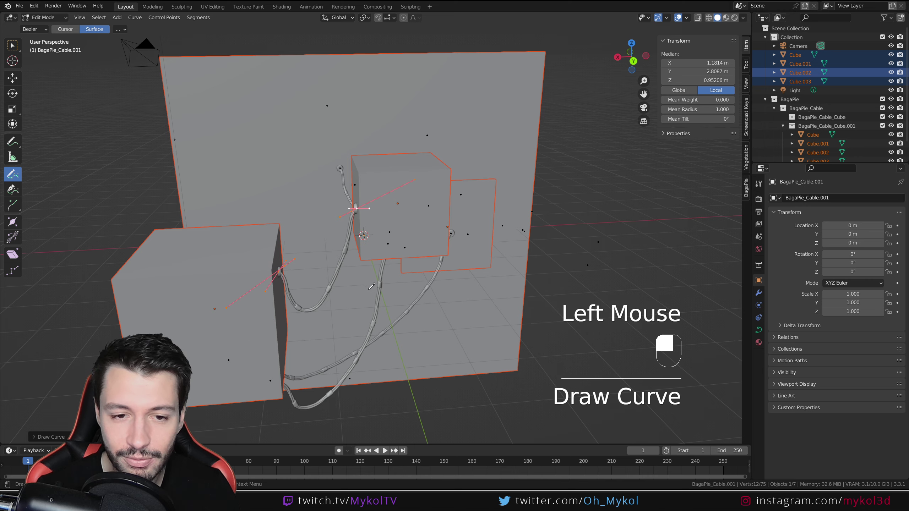
pyautogui.scroll(-2, 421, 255)
pyautogui.scroll(-1, 418, 248)
pyautogui.moveTo(418, 248); pyautogui.dragTo(376, 211, button='middle')
pyautogui.moveTo(353, 188); pyautogui.dragTo(239, 252)
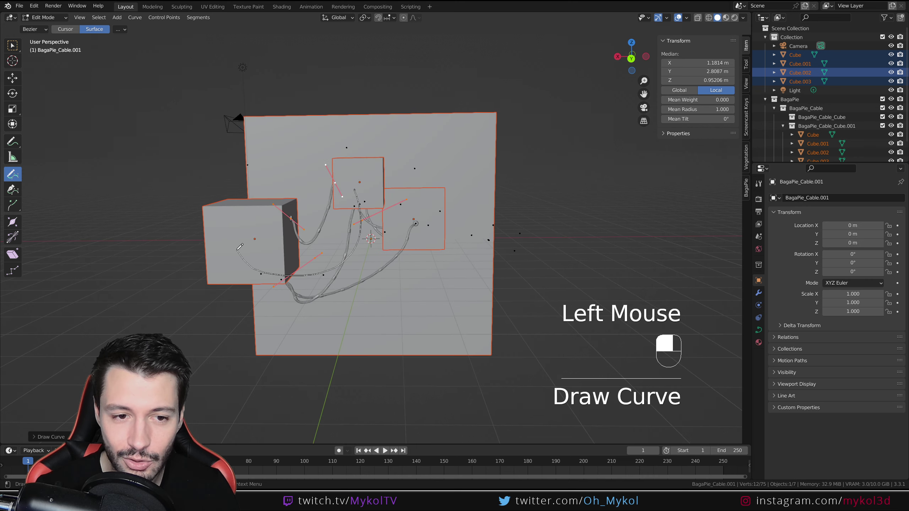
# Draw three cables from the larger cube to the wall and two from the smaller cube to the wall.
pyautogui.moveTo(309, 283)
pyautogui.mouseDown(button='middle')
pyautogui.moveTo(332, 300)
pyautogui.moveTo(449, 315)
pyautogui.moveTo(426, 298)
pyautogui.moveTo(509, 231)
pyautogui.moveTo(497, 231)
pyautogui.mouseUp(button='middle')
pyautogui.moveTo(505, 212); pyautogui.dragTo(347, 213)
pyautogui.moveTo(504, 231); pyautogui.dragTo(328, 257)
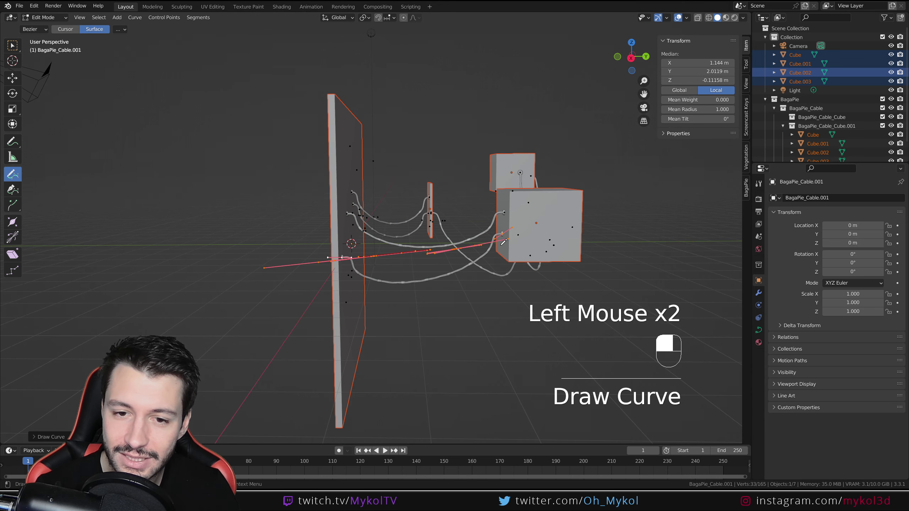
pyautogui.moveTo(507, 229)
pyautogui.mouseDown()
pyautogui.moveTo(367, 202)
pyautogui.moveTo(338, 168)
pyautogui.mouseUp()
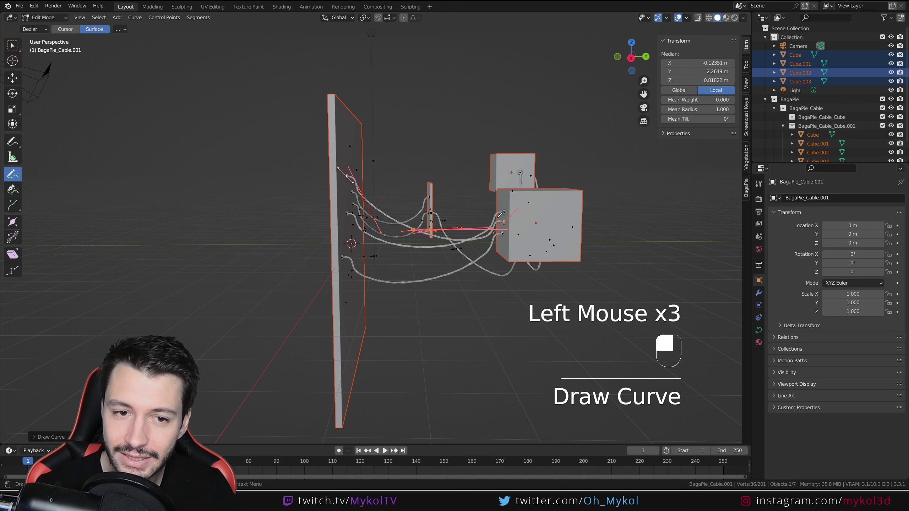
pyautogui.click(496, 168)
pyautogui.moveTo(495, 168); pyautogui.dragTo(344, 144)
pyautogui.moveTo(493, 166); pyautogui.dragTo(357, 172)
# Draw a few more cables among the thin panel and the cubes.
pyautogui.moveTo(356, 172)
pyautogui.mouseDown(button='middle')
pyautogui.moveTo(406, 237)
pyautogui.moveTo(381, 233)
pyautogui.mouseUp(button='middle')
pyautogui.scroll(3, 376, 200)
pyautogui.moveTo(373, 214); pyautogui.dragTo(217, 199)
pyautogui.doubleClick(336, 271)
pyautogui.moveTo(336, 271); pyautogui.dragTo(187, 79, button='middle')
pyautogui.scroll(-3, 287, 312)
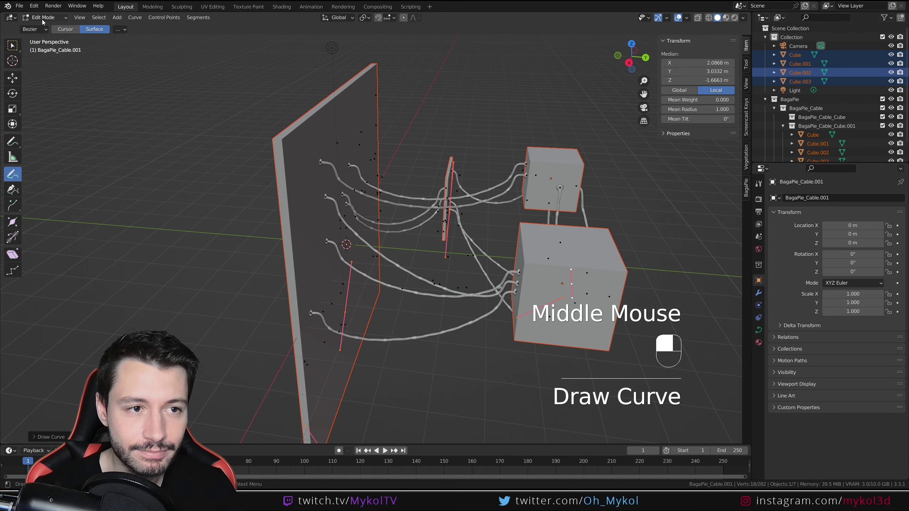
# Return to Object Mode, select the cable object and show its BagaPie modifier settings.
pyautogui.click(42, 20)
pyautogui.click(43, 30)
pyautogui.doubleClick(411, 212)
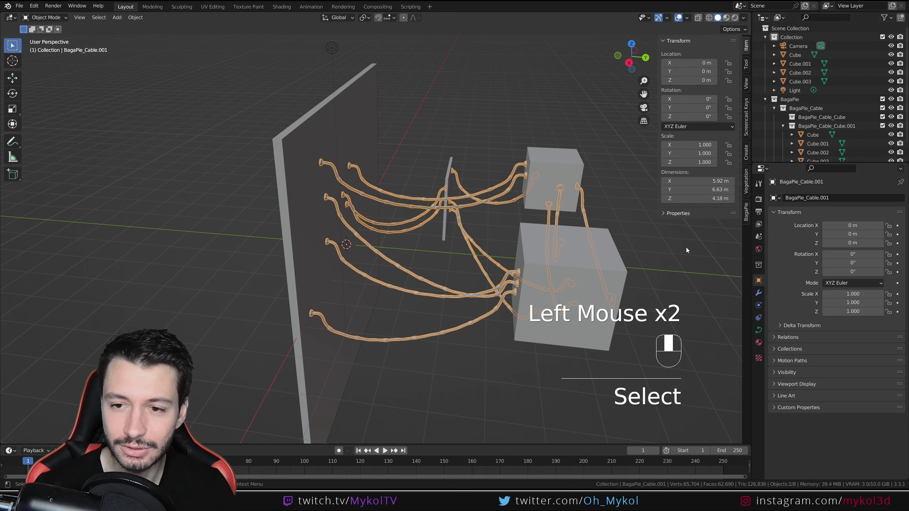
pyautogui.click(749, 211)
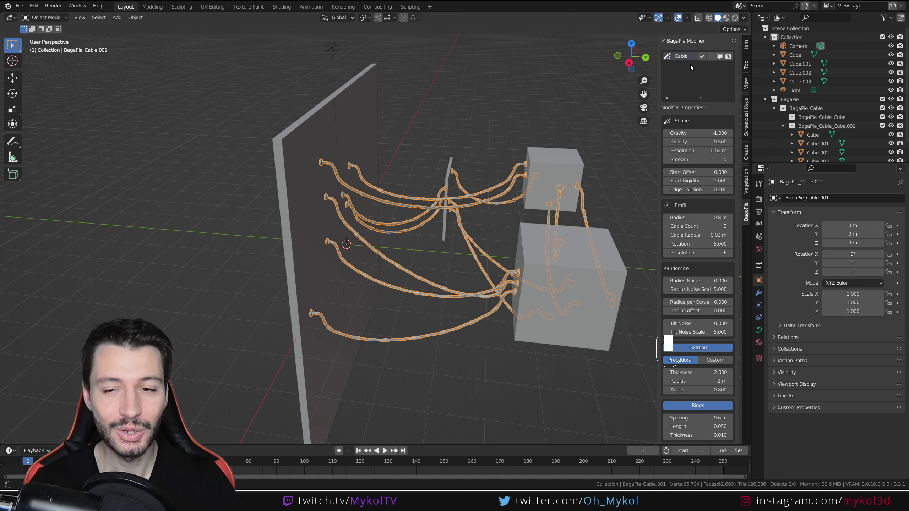
# Set the cables' Gravity to 0 in the BagaPie Cable modifier.
pyautogui.moveTo(608, 214); pyautogui.dragTo(462, 203, button='middle')
pyautogui.scroll(2, 530, 208)
pyautogui.scroll(-2, 433, 183)
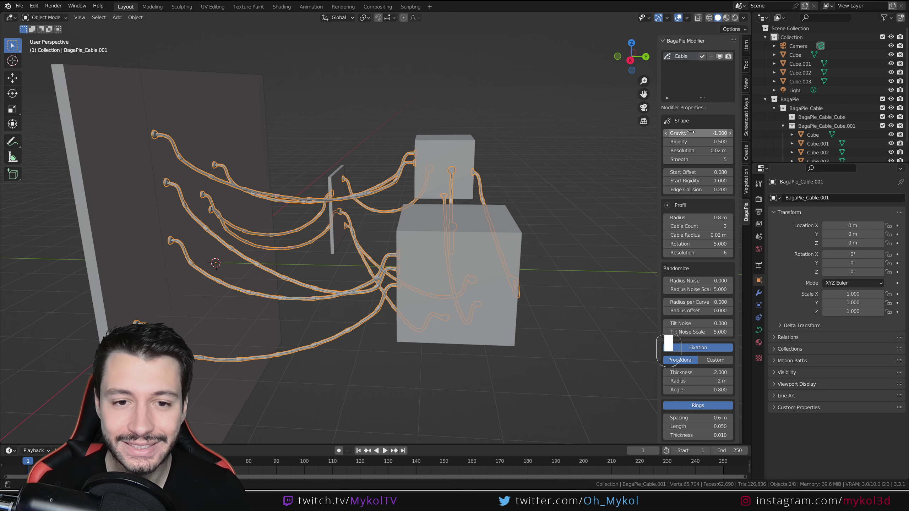
pyautogui.moveTo(442, 238); pyautogui.dragTo(439, 223, button='middle')
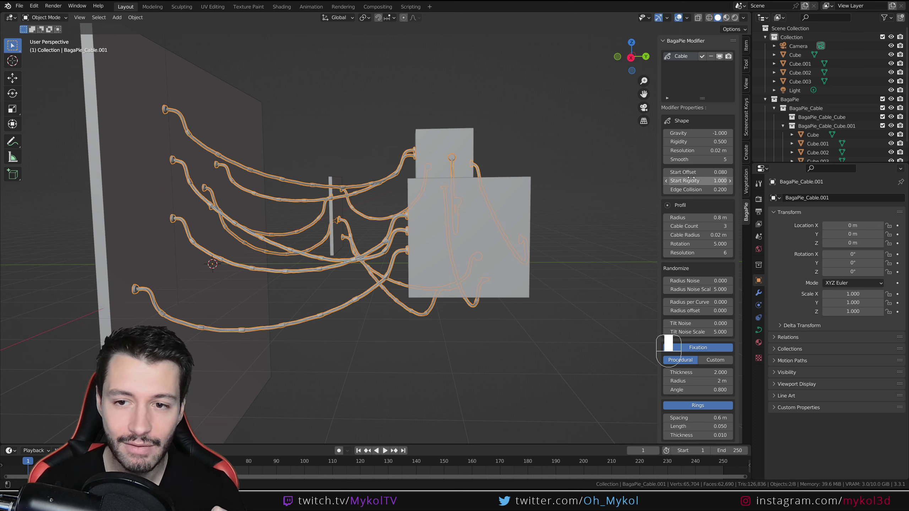
pyautogui.moveTo(291, 220); pyautogui.dragTo(311, 219, button='middle')
pyautogui.click(689, 133)
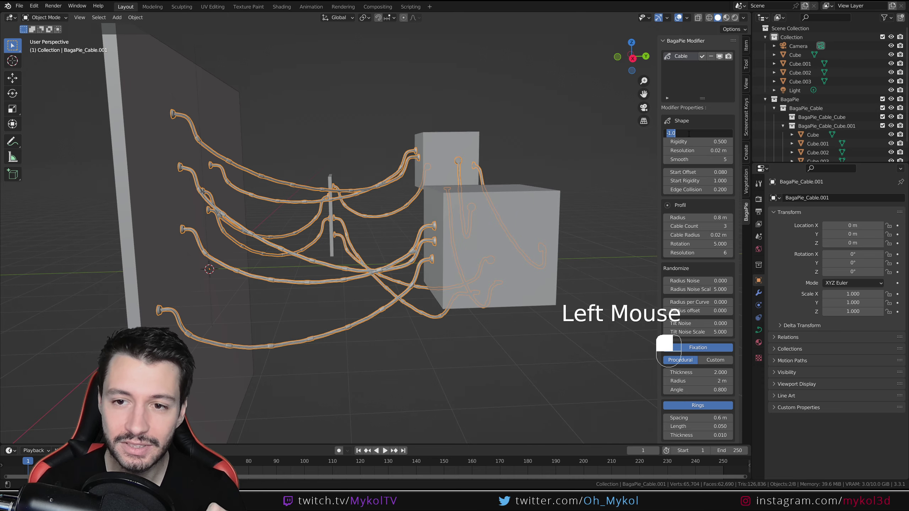
pyautogui.write('0')
pyautogui.press('Return')
pyautogui.moveTo(496, 191); pyautogui.dragTo(440, 229, button='middle')
pyautogui.moveTo(473, 253); pyautogui.dragTo(443, 223, button='middle')
pyautogui.scroll(2, 456, 271)
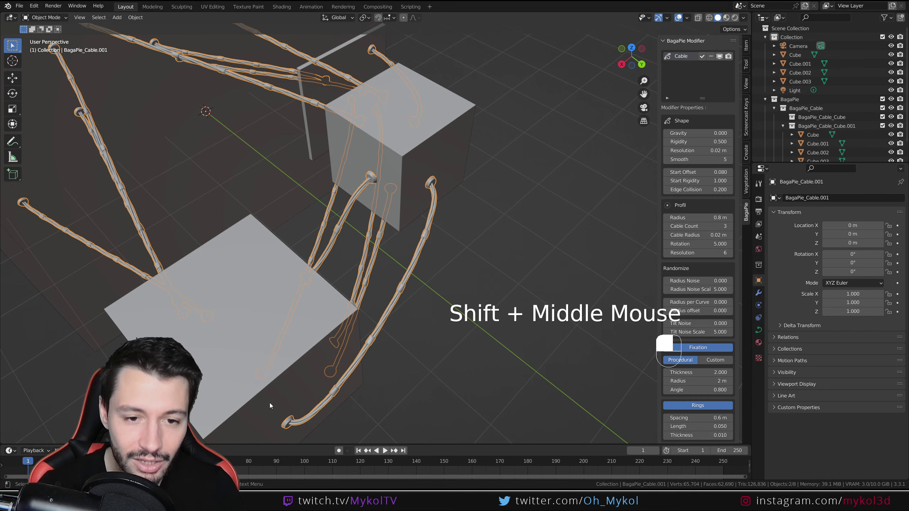
pyautogui.scroll(-2, 260, 343)
pyautogui.moveTo(260, 344); pyautogui.dragTo(325, 214, button='middle')
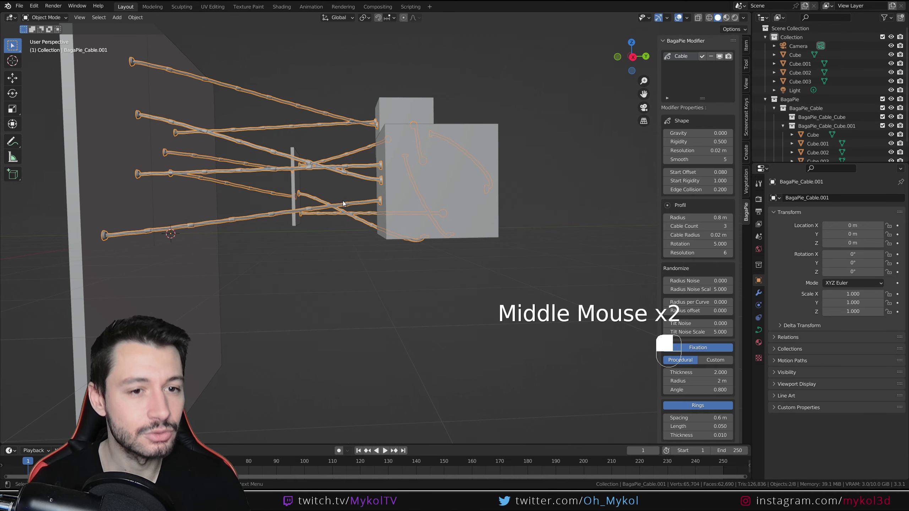
# Make the cables sag strongly by lowering their Gravity to about -5.22.
pyautogui.moveTo(729, 134); pyautogui.dragTo(530, 134)
pyautogui.scroll(-3, 447, 188)
pyautogui.moveTo(447, 188); pyautogui.dragTo(401, 207, button='middle')
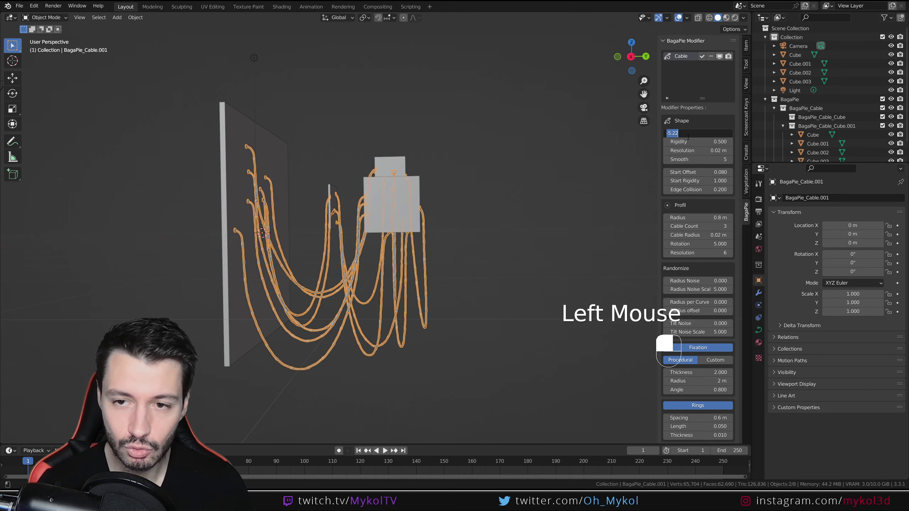
# Set the cables' Gravity to -1.2 and deselect the cable object.
pyautogui.click(688, 133)
pyautogui.write('-1')
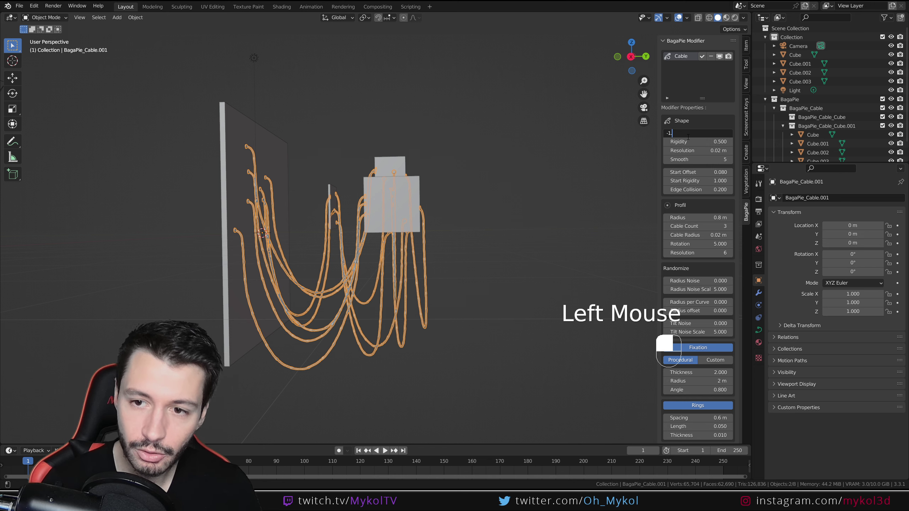
pyautogui.write('.2')
pyautogui.press('Return')
pyautogui.moveTo(352, 210); pyautogui.dragTo(341, 130, button='middle')
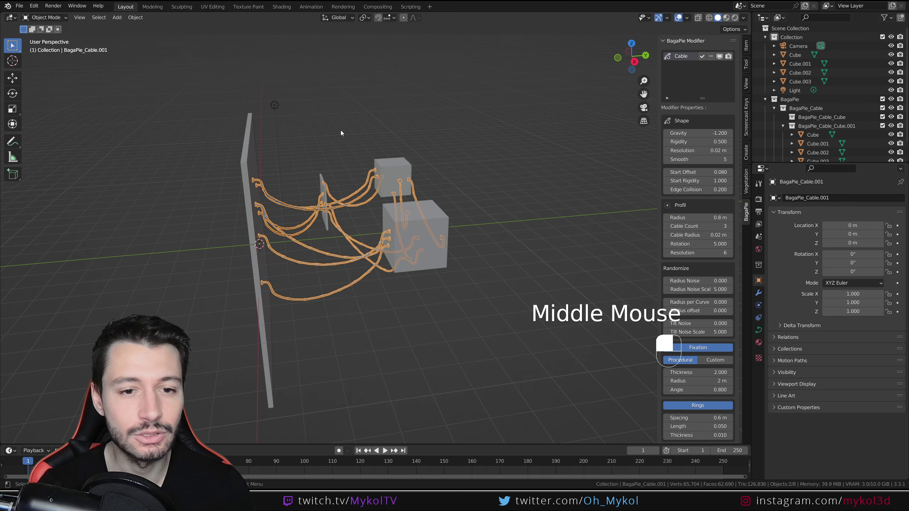
pyautogui.click(341, 130)
# Try the cables' Rigidity at 0.06, 0.78 and 0.64, comparing how they hang under the large cube.
pyautogui.scroll(2, 366, 227)
pyautogui.moveTo(366, 227)
pyautogui.mouseDown(button='middle')
pyautogui.moveTo(363, 200)
pyautogui.moveTo(351, 216)
pyautogui.moveTo(346, 200)
pyautogui.moveTo(356, 235)
pyautogui.moveTo(368, 229)
pyautogui.mouseUp(button='middle')
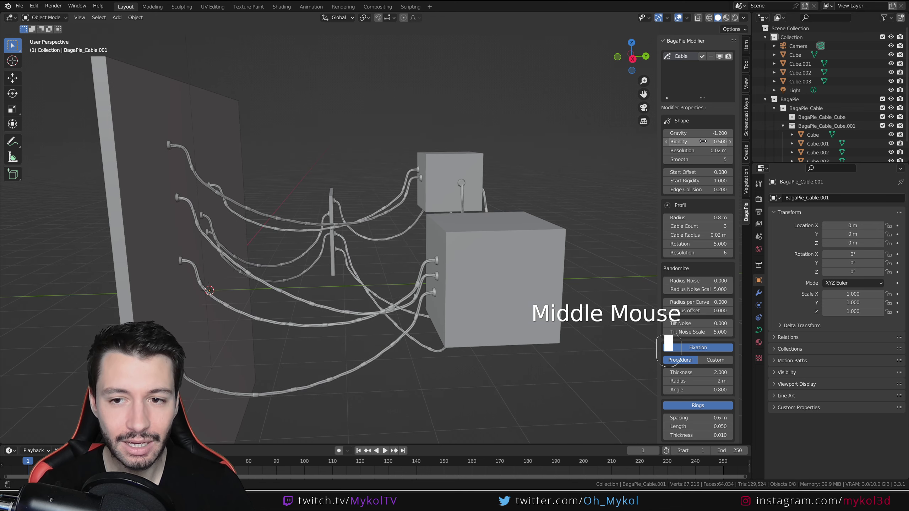
pyautogui.moveTo(698, 141)
pyautogui.mouseDown()
pyautogui.moveTo(732, 141)
pyautogui.moveTo(705, 142)
pyautogui.mouseUp()
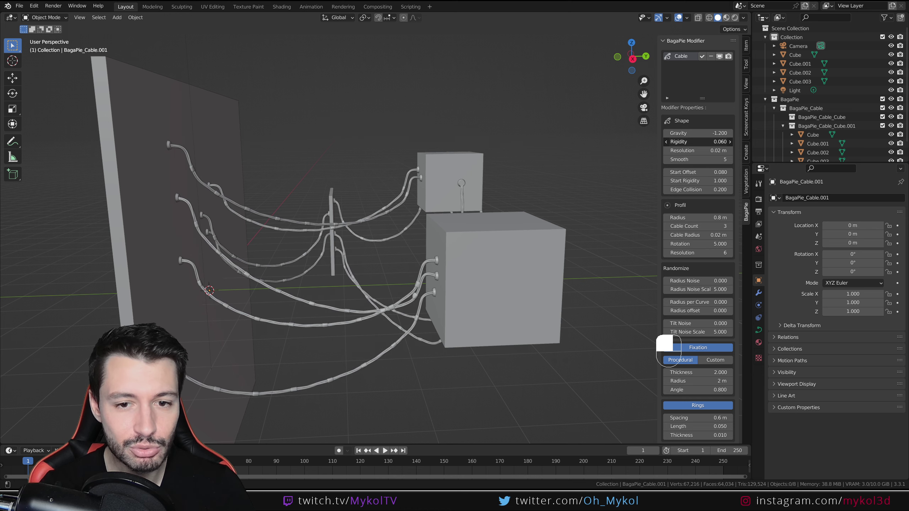
pyautogui.moveTo(501, 279); pyautogui.dragTo(554, 255, button='middle')
pyautogui.scroll(2, 554, 255)
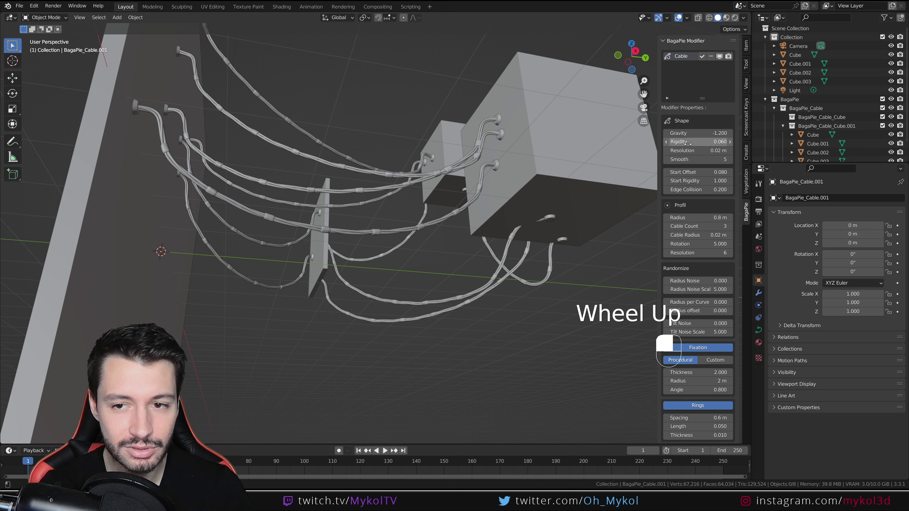
pyautogui.moveTo(705, 142)
pyautogui.mouseDown()
pyautogui.moveTo(731, 141)
pyautogui.moveTo(718, 141)
pyautogui.mouseUp()
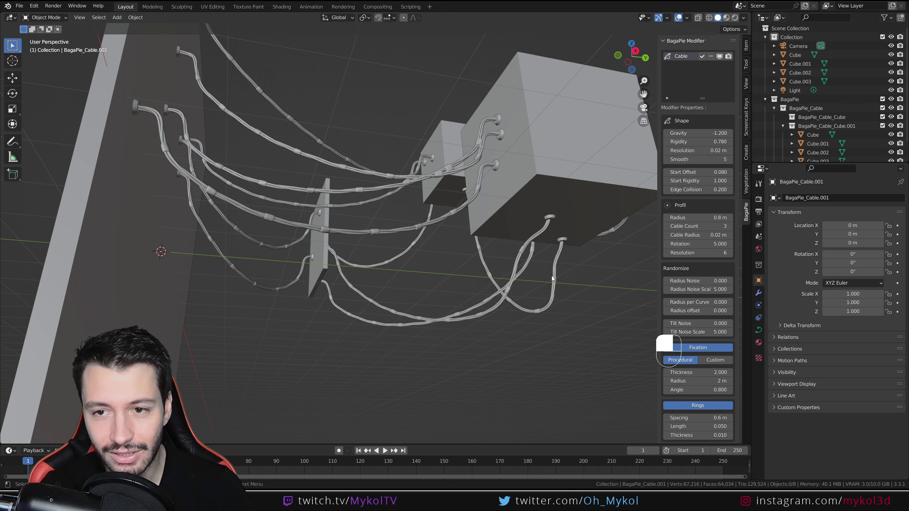
pyautogui.moveTo(694, 142)
pyautogui.mouseDown()
pyautogui.moveTo(726, 142)
pyautogui.moveTo(692, 143)
pyautogui.mouseUp()
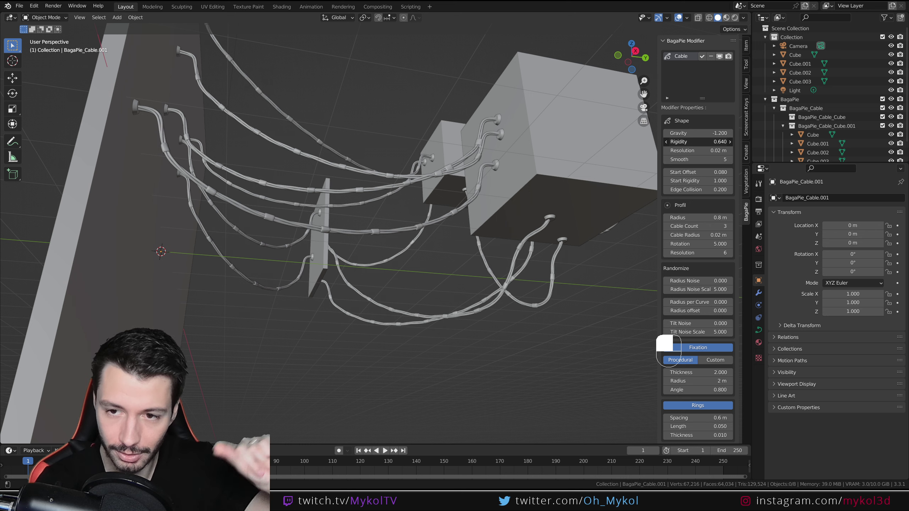
# Set the cables' Rigidity to 0.3.
pyautogui.moveTo(697, 141)
pyautogui.mouseDown()
pyautogui.moveTo(744, 141)
pyautogui.moveTo(683, 141)
pyautogui.moveTo(695, 143)
pyautogui.mouseUp()
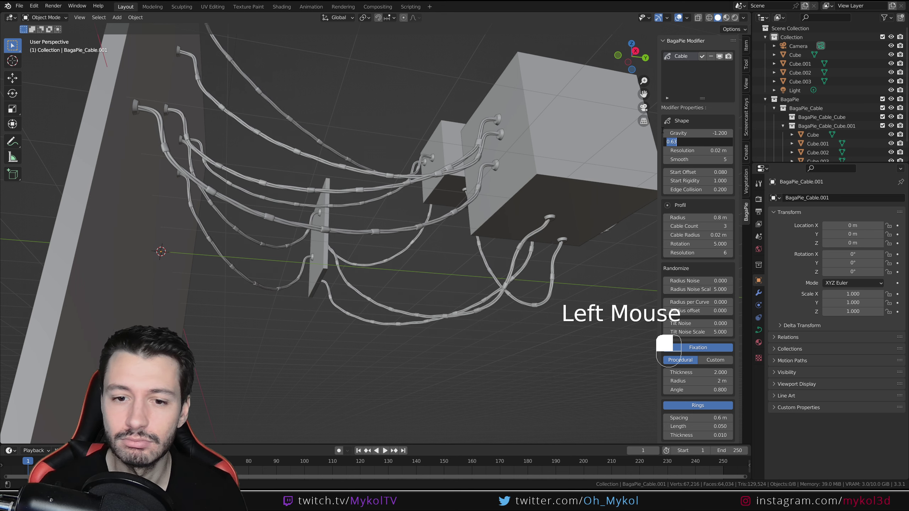
pyautogui.press('Return')
pyautogui.moveTo(571, 213); pyautogui.dragTo(415, 240, button='middle')
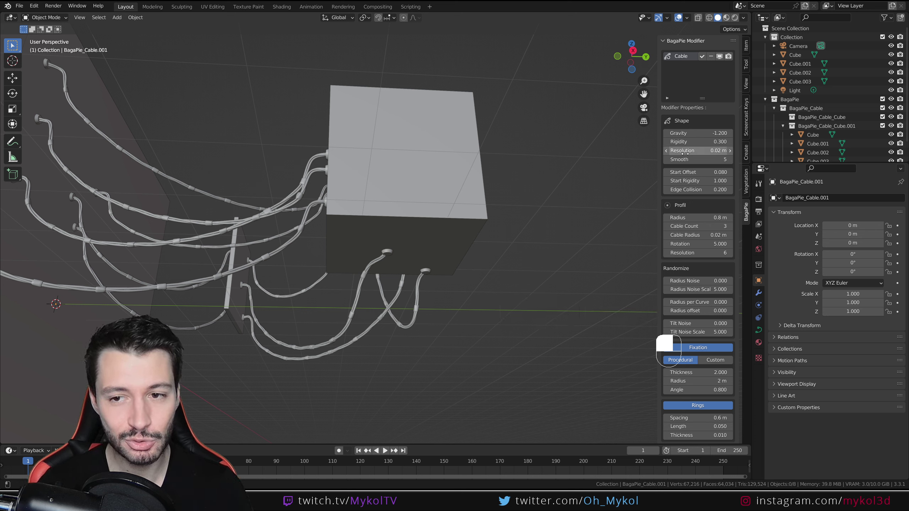
# Raise the cable shape Resolution to about 0.23 m as a test, and bring it down to 0.01 m.
pyautogui.moveTo(342, 185); pyautogui.dragTo(502, 218, button='middle')
pyautogui.scroll(2, 332, 228)
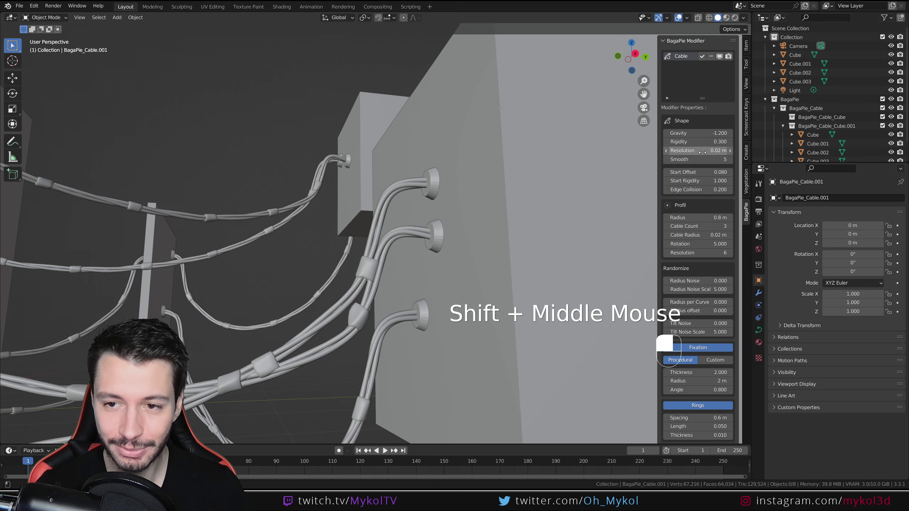
pyautogui.moveTo(703, 152); pyautogui.dragTo(753, 152)
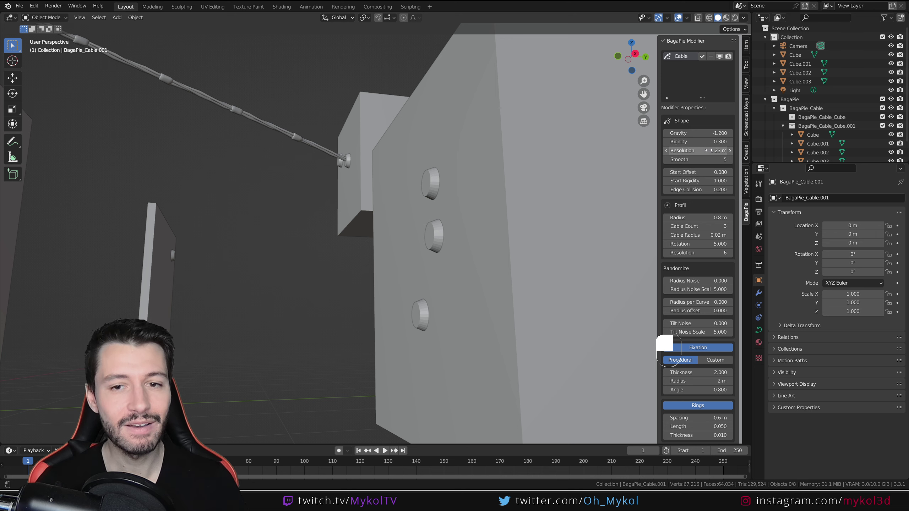
pyautogui.moveTo(707, 151); pyautogui.dragTo(669, 150)
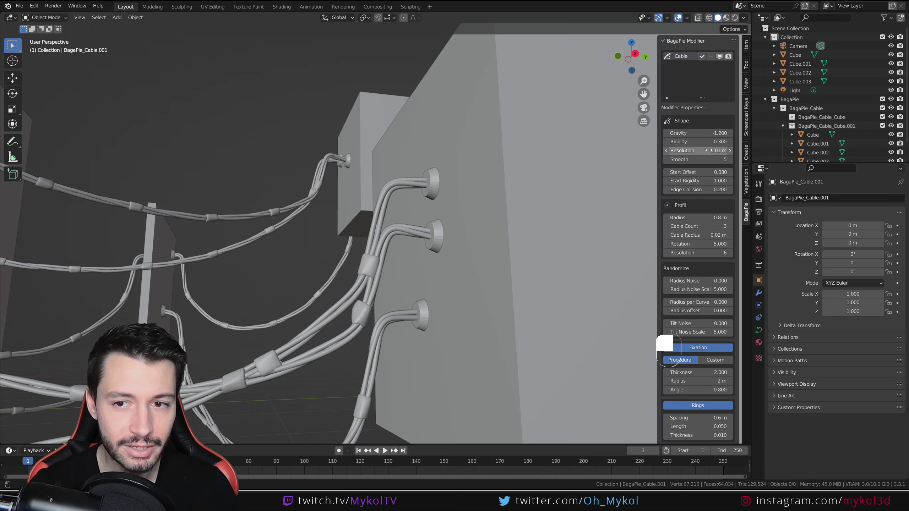
# Lower the cable shape's Smooth value to 1 and return it to 5, comparing the bends close up.
pyautogui.scroll(-2, 247, 290)
pyautogui.moveTo(247, 290); pyautogui.dragTo(311, 293, button='middle')
pyautogui.scroll(2, 312, 293)
pyautogui.scroll(1, 325, 177)
pyautogui.keyDown('shift'); pyautogui.moveTo(325, 177); pyautogui.dragTo(311, 253, button='middle'); pyautogui.keyUp('shift')
pyautogui.scroll(2, 311, 252)
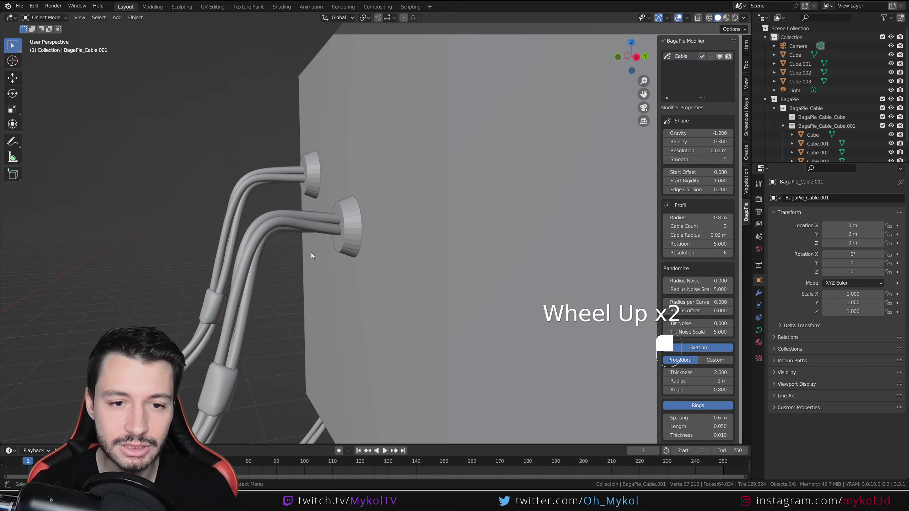
pyautogui.moveTo(669, 159); pyautogui.dragTo(669, 159)
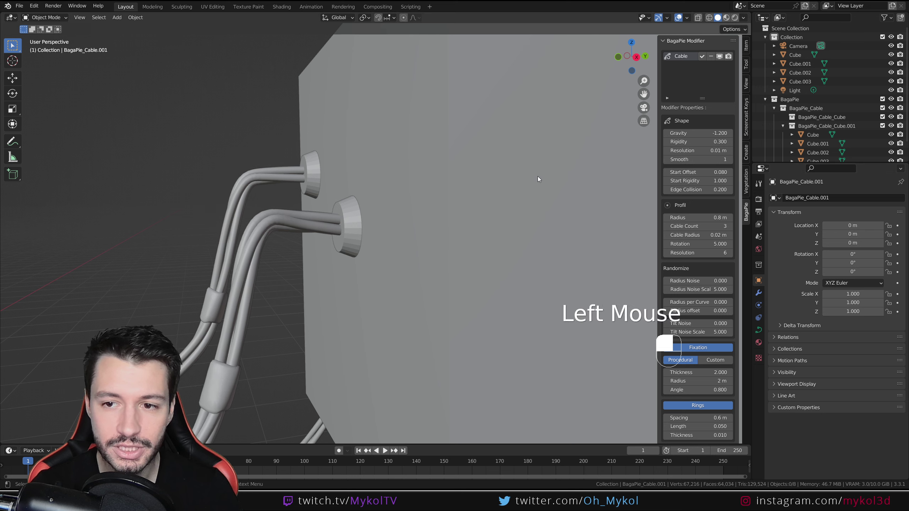
pyautogui.keyDown('shift'); pyautogui.moveTo(539, 179); pyautogui.dragTo(441, 194, button='middle'); pyautogui.keyUp('shift')
pyautogui.scroll(1, 323, 185)
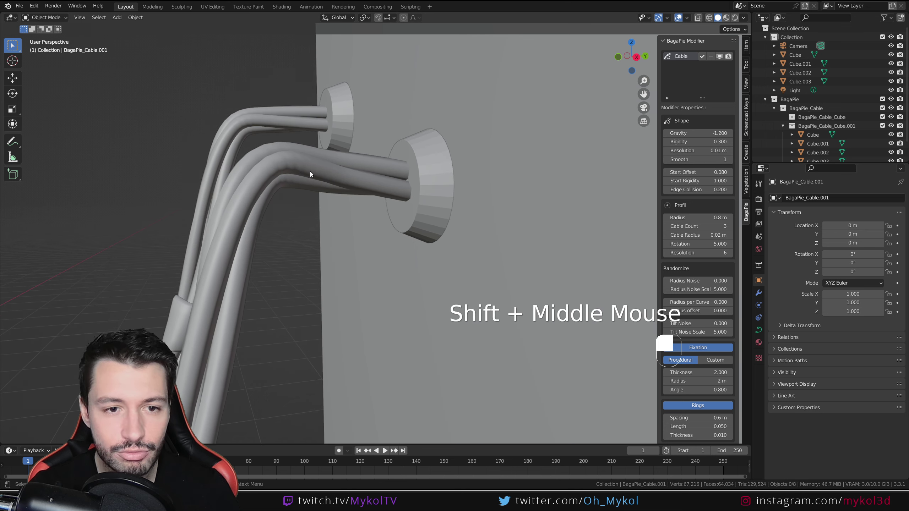
pyautogui.moveTo(700, 156); pyautogui.dragTo(700, 156)
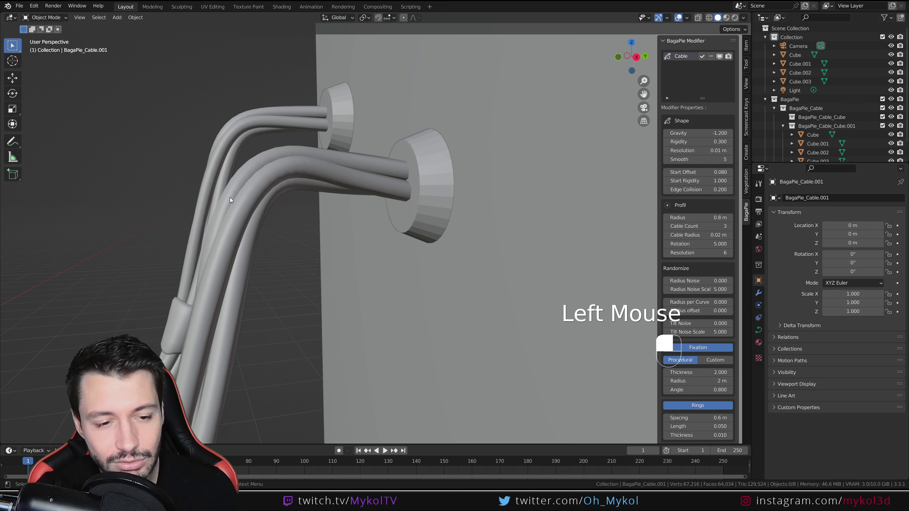
# Set the Start Offset to 0 while viewing the cable ends at the large cube and the wall.
pyautogui.scroll(-4, 209, 313)
pyautogui.keyDown('shift'); pyautogui.moveTo(247, 333); pyautogui.dragTo(264, 310, button='middle'); pyautogui.keyUp('shift')
pyautogui.scroll(-1, 288, 301)
pyautogui.scroll(1, 386, 173)
pyautogui.keyDown('shift'); pyautogui.moveTo(386, 173); pyautogui.dragTo(340, 204, button='middle'); pyautogui.keyUp('shift')
pyautogui.scroll(2, 339, 203)
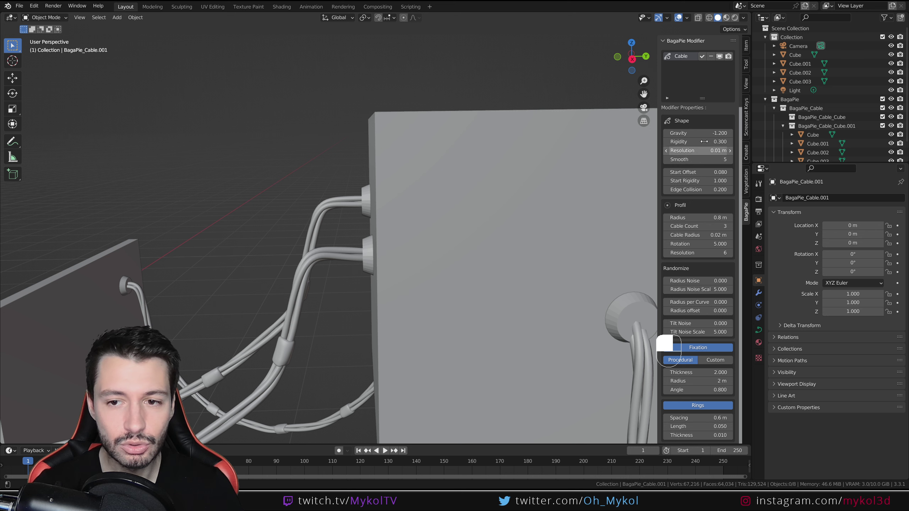
pyautogui.moveTo(702, 173); pyautogui.dragTo(673, 172)
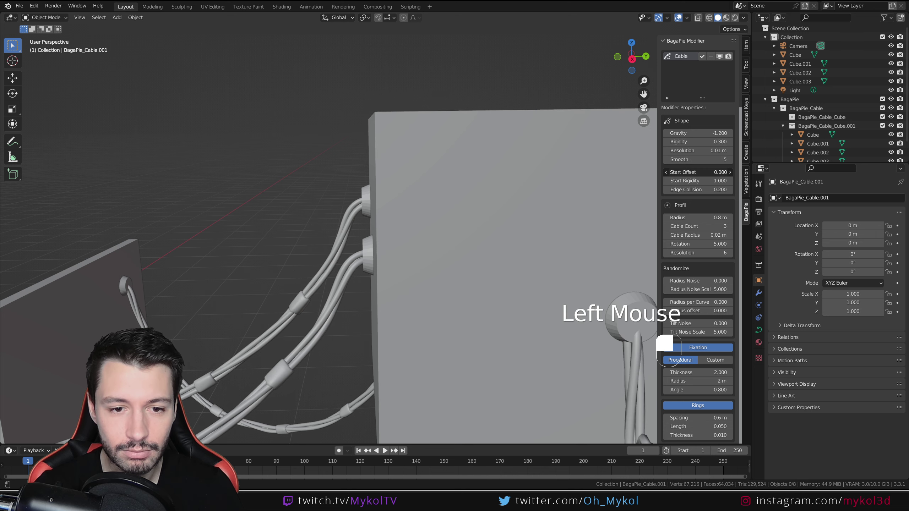
pyautogui.moveTo(354, 269); pyautogui.dragTo(367, 251, button='middle')
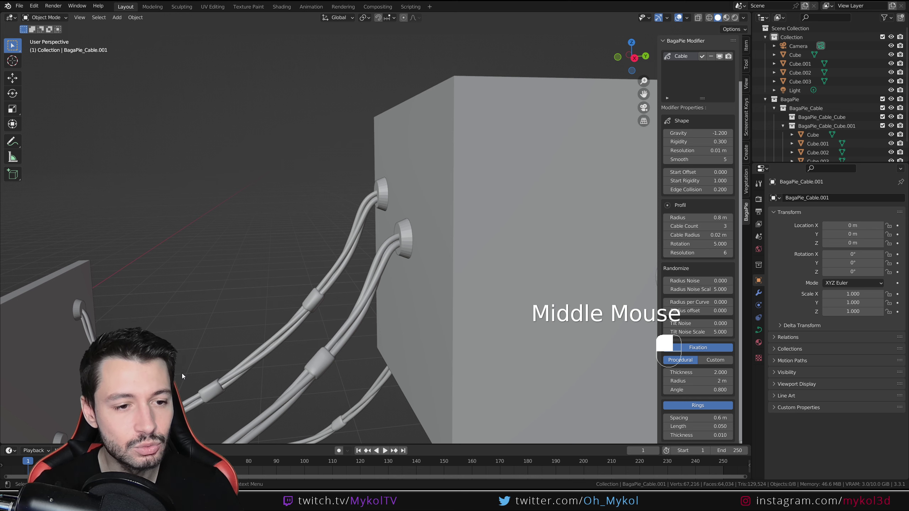
pyautogui.scroll(-2, 182, 376)
pyautogui.keyDown('shift'); pyautogui.moveTo(182, 375); pyautogui.dragTo(391, 349, button='middle'); pyautogui.keyUp('shift')
# Vary the Start Offset between 0.07 and 0 at the wall connections, leaving it at 0.02.
pyautogui.moveTo(698, 172)
pyautogui.mouseDown()
pyautogui.moveTo(726, 173)
pyautogui.moveTo(705, 173)
pyautogui.mouseUp()
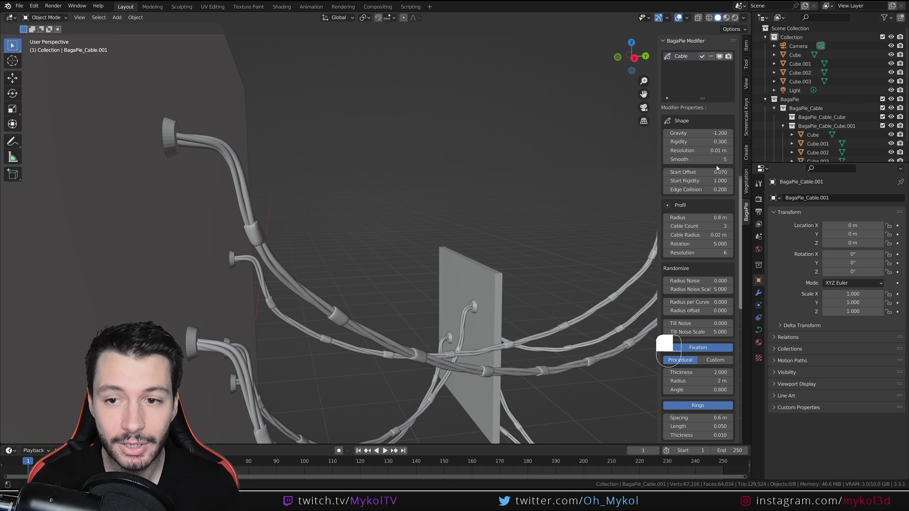
pyautogui.moveTo(703, 172); pyautogui.dragTo(697, 172)
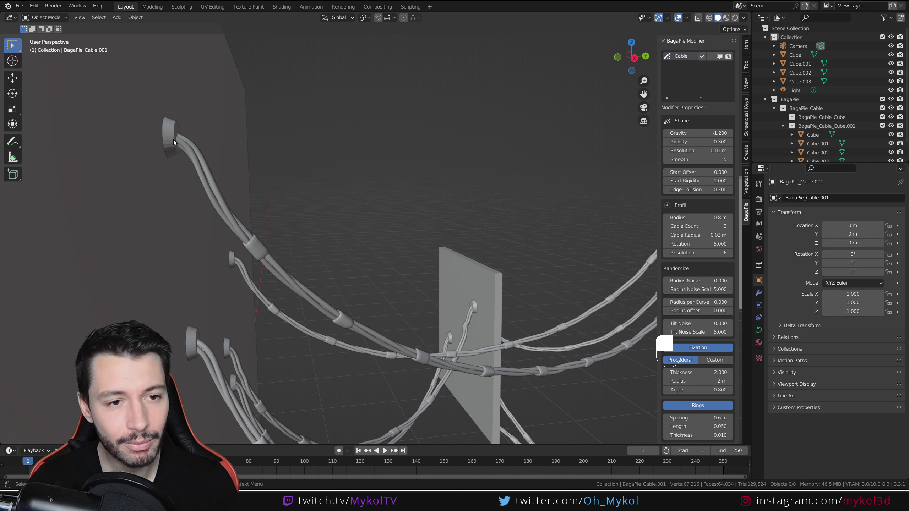
pyautogui.moveTo(698, 172); pyautogui.dragTo(699, 172)
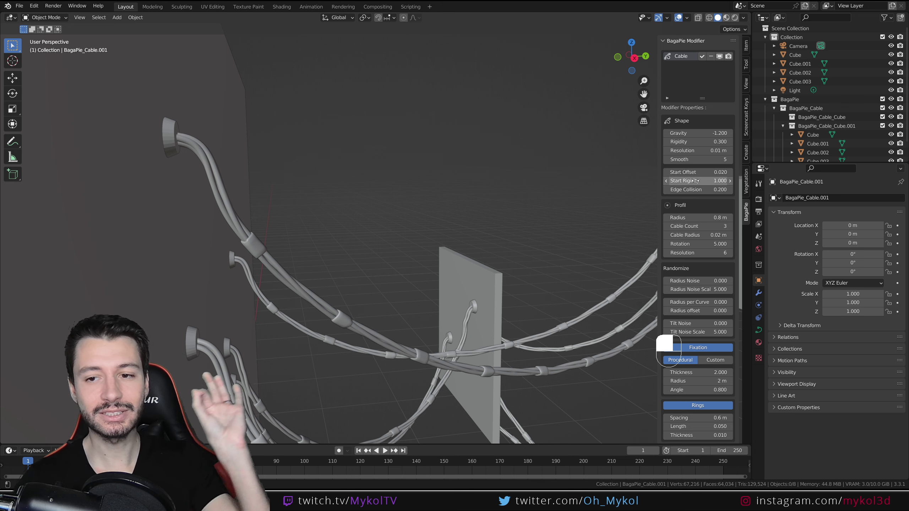
# Increase the Start Rigidity to 2.25 and view the cable ends on the cubes.
pyautogui.moveTo(698, 181); pyautogui.dragTo(727, 180)
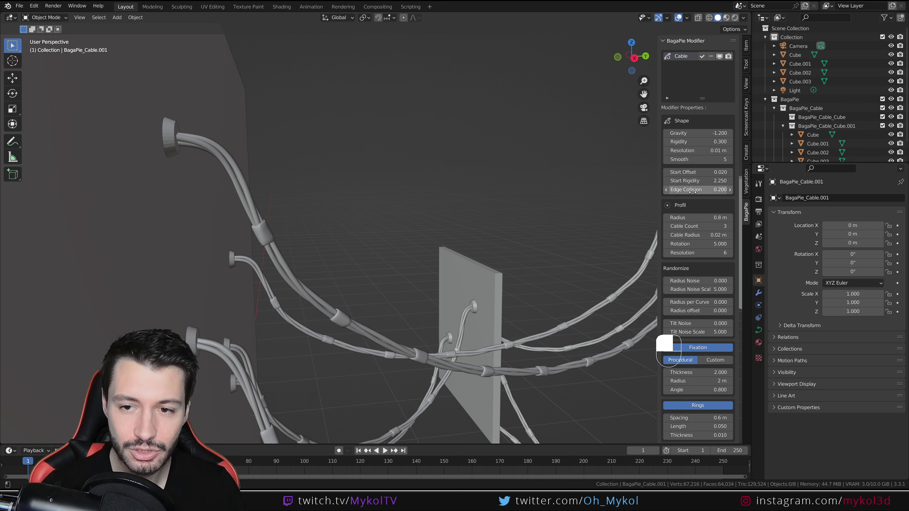
pyautogui.scroll(-3, 498, 325)
pyautogui.moveTo(499, 326); pyautogui.dragTo(315, 284, button='middle')
pyautogui.scroll(2, 273, 300)
pyautogui.moveTo(243, 309)
pyautogui.mouseDown(button='middle')
pyautogui.moveTo(231, 293)
pyautogui.moveTo(239, 296)
pyautogui.mouseUp(button='middle')
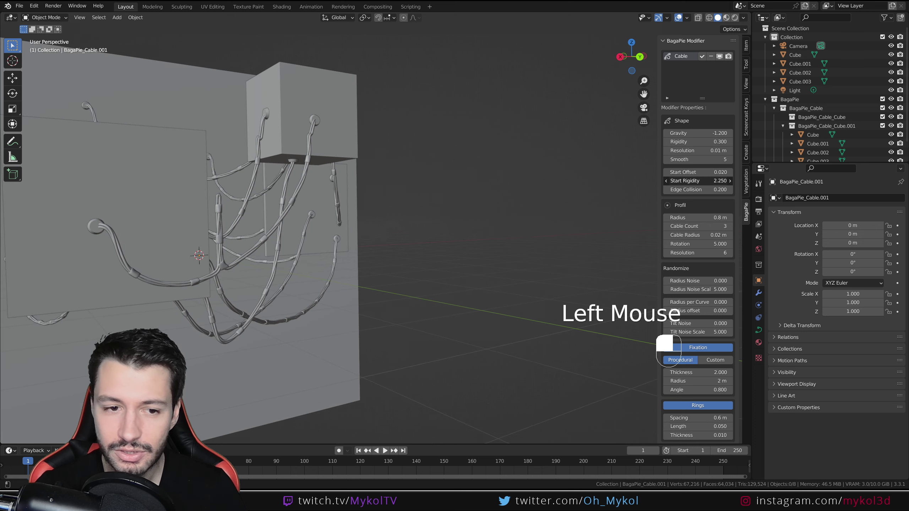
# Undo a trial change of the Start Rigidity and set it to 1.
pyautogui.moveTo(697, 181); pyautogui.dragTo(663, 181)
pyautogui.hotkey('ctrl', 'z')
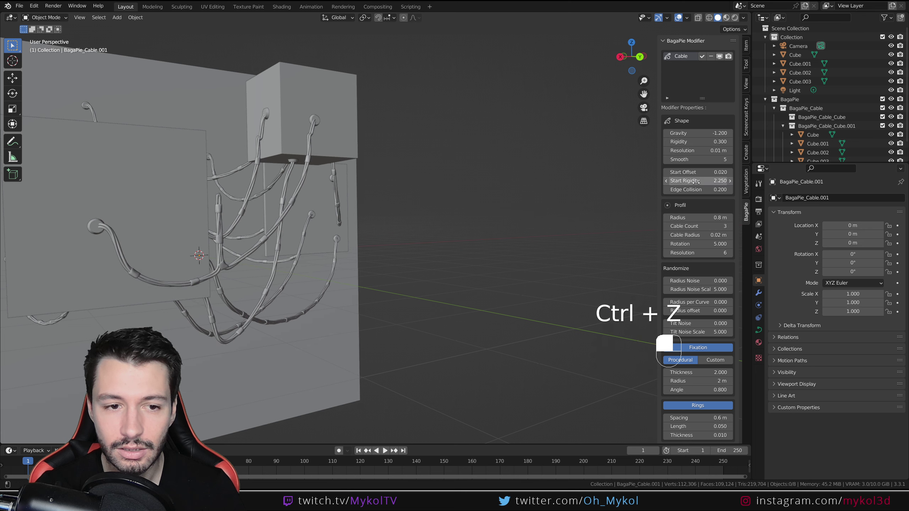
pyautogui.click(707, 181)
pyautogui.write('1')
pyautogui.press('Return')
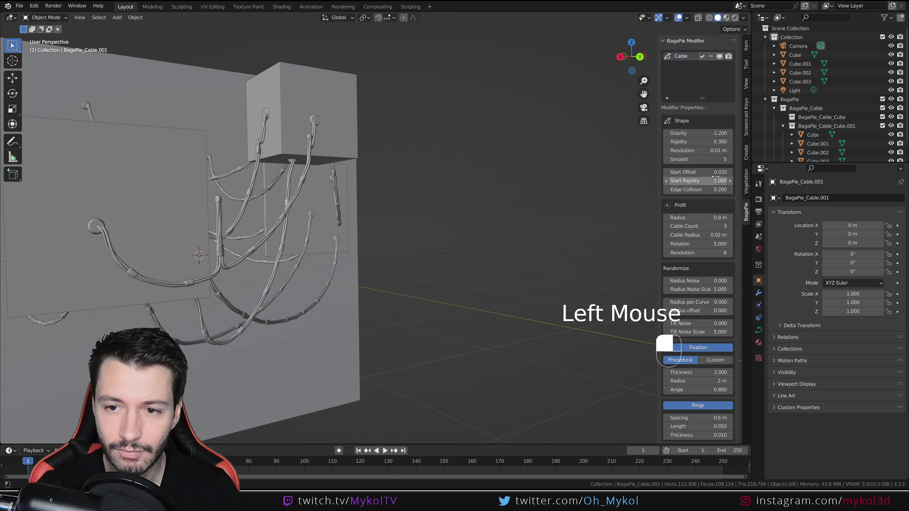
# Set the Start Offset to 1, and reduce it to 0.09.
pyautogui.doubleClick(715, 172)
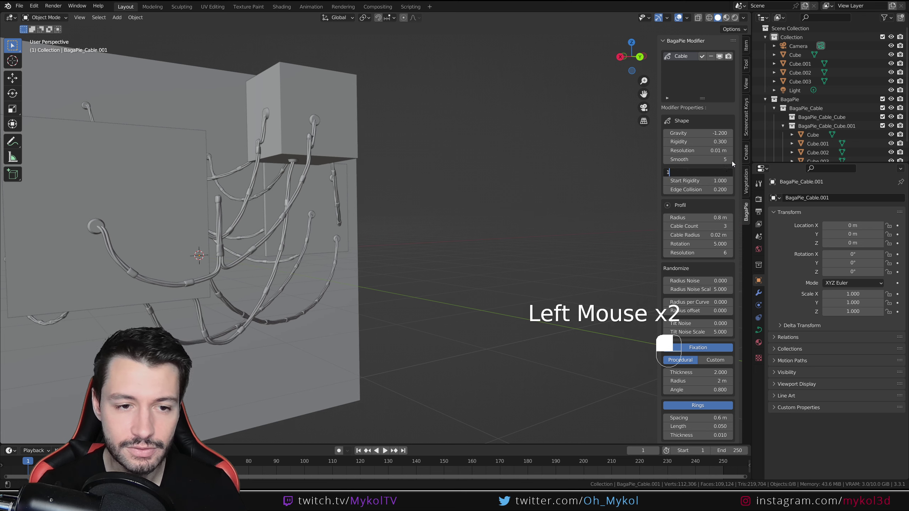
pyautogui.write('1')
pyautogui.press('Return')
pyautogui.moveTo(698, 172); pyautogui.dragTo(679, 172)
pyautogui.moveTo(169, 227); pyautogui.dragTo(202, 253, button='middle')
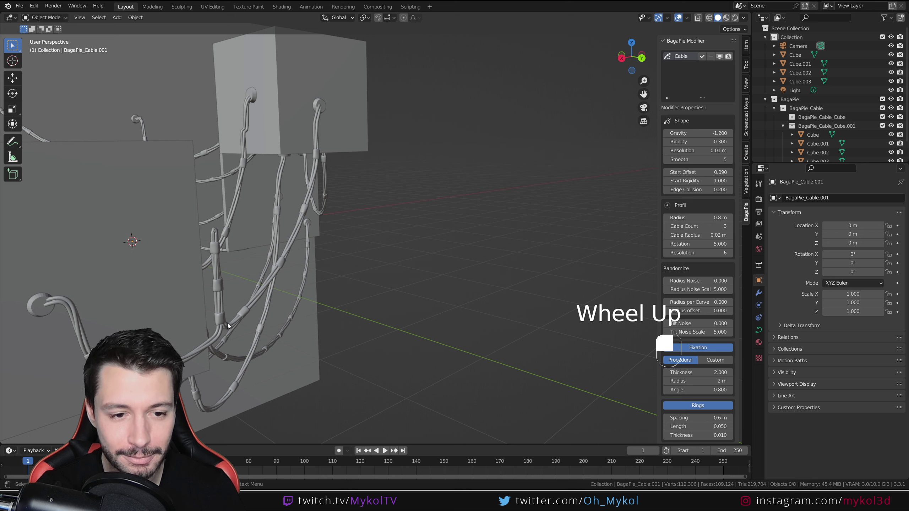
pyautogui.rightClick(694, 181)
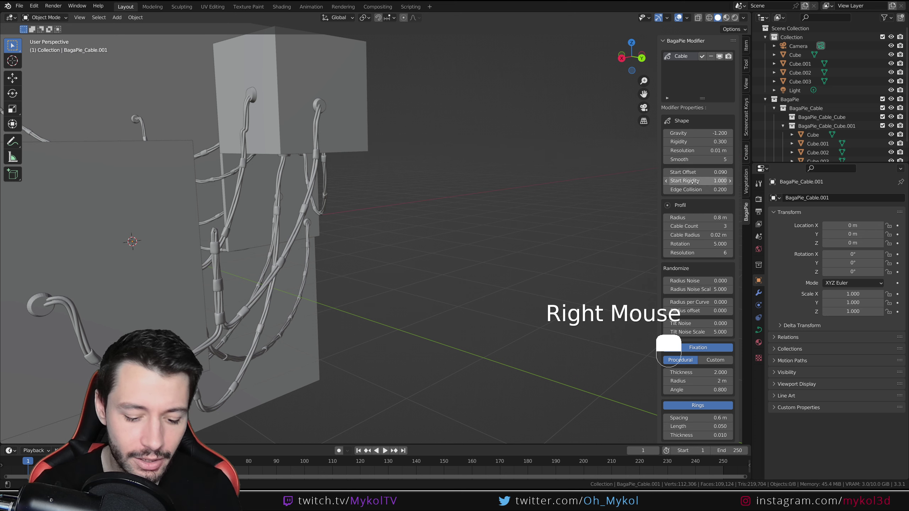
# Set the Start Rigidity to 0.1, and raise it to 0.84.
pyautogui.click(695, 182)
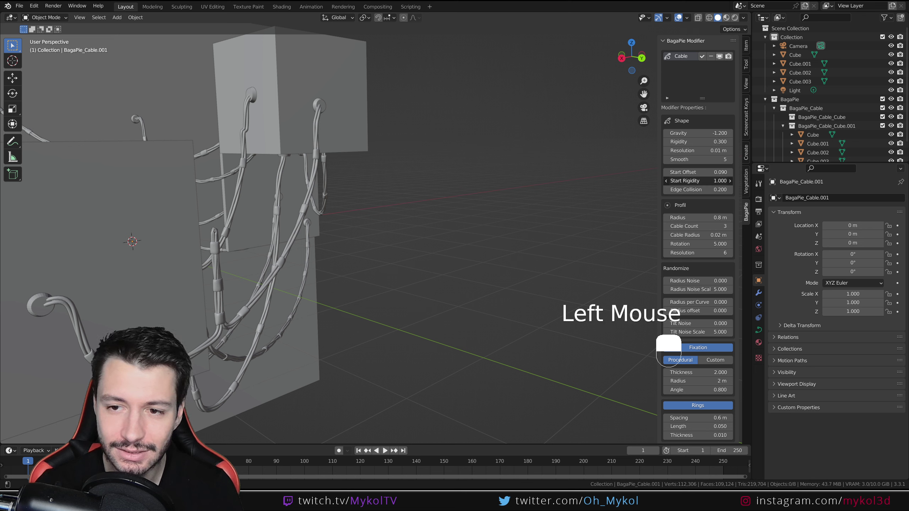
pyautogui.doubleClick(718, 180)
pyautogui.write('0.1')
pyautogui.press('Return')
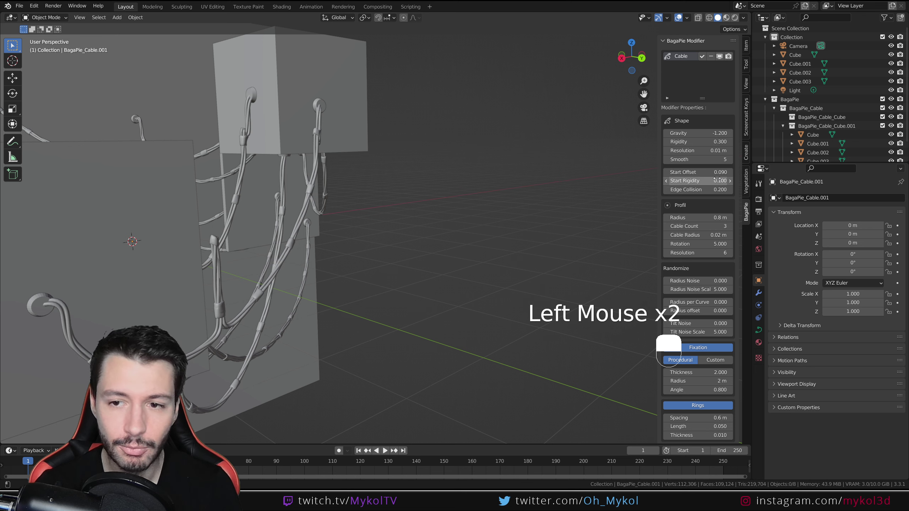
pyautogui.moveTo(717, 180); pyautogui.dragTo(730, 180)
pyautogui.moveTo(251, 305); pyautogui.dragTo(242, 269, button='middle')
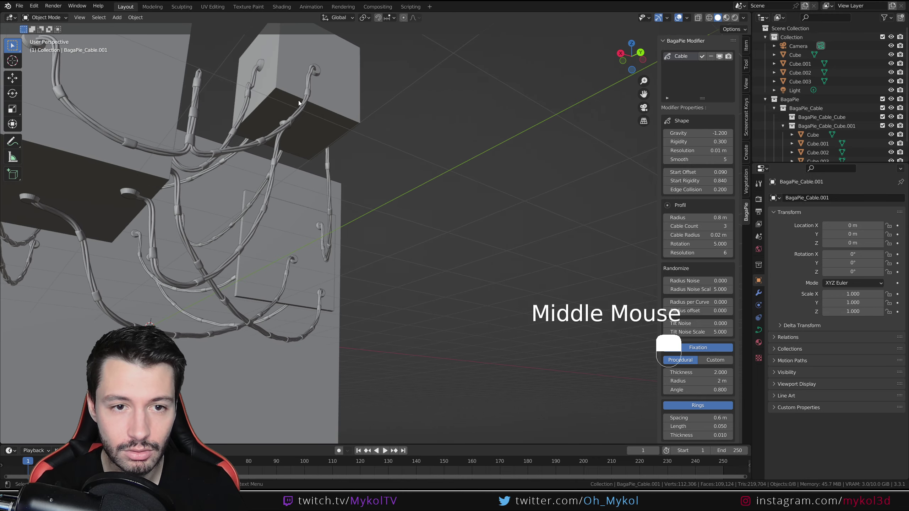
pyautogui.moveTo(298, 100); pyautogui.dragTo(279, 227, button='middle')
# Examine the cable's underlying curves in Edit Mode, and return to Object Mode with the cables selected.
pyautogui.click(250, 237)
pyautogui.press('Tab')
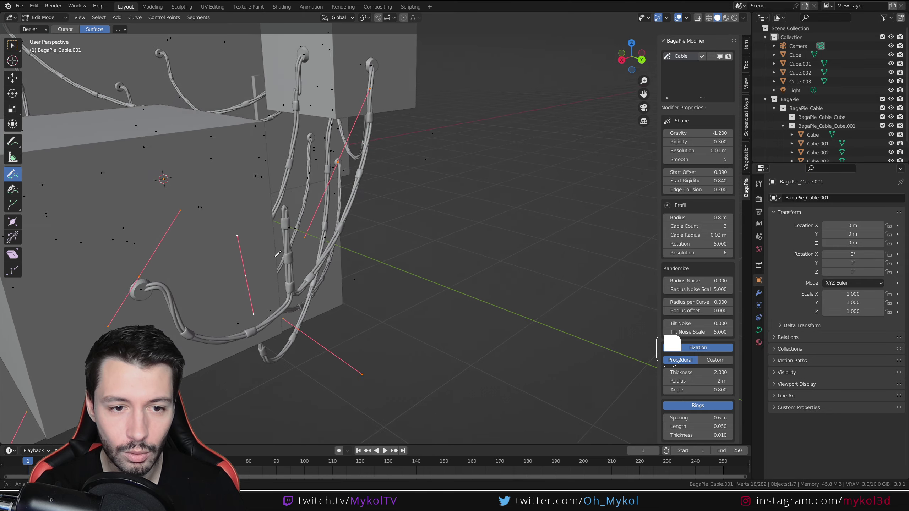
pyautogui.press('Tab')
pyautogui.scroll(-2, 280, 230)
pyautogui.moveTo(301, 259); pyautogui.dragTo(339, 220, button='middle')
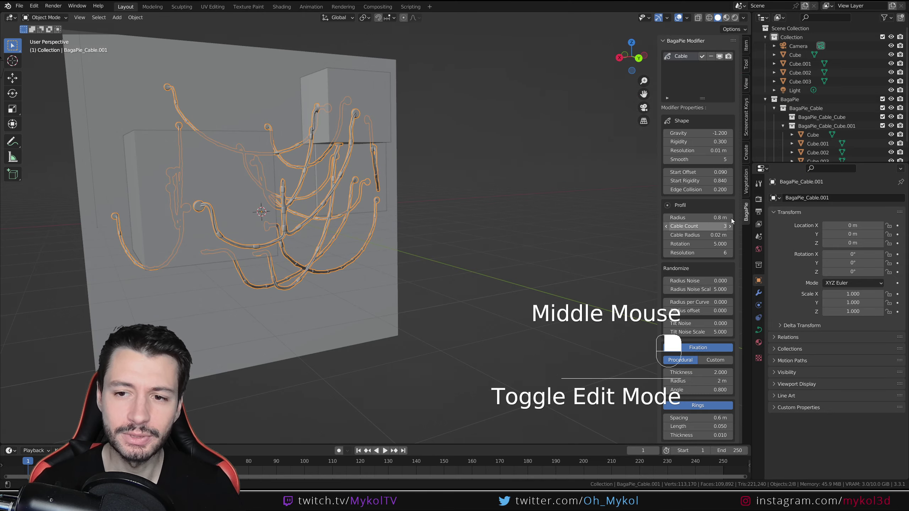
pyautogui.moveTo(422, 250); pyautogui.dragTo(407, 268, button='middle')
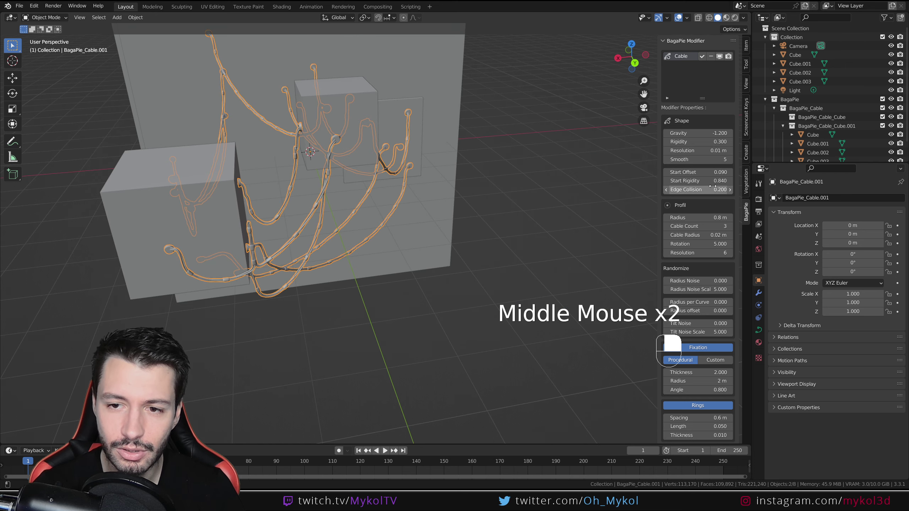
# Increase the Start Offset to 0.31 and set the Gravity to -1.
pyautogui.moveTo(704, 172)
pyautogui.mouseDown()
pyautogui.moveTo(730, 172)
pyautogui.moveTo(716, 172)
pyautogui.mouseUp()
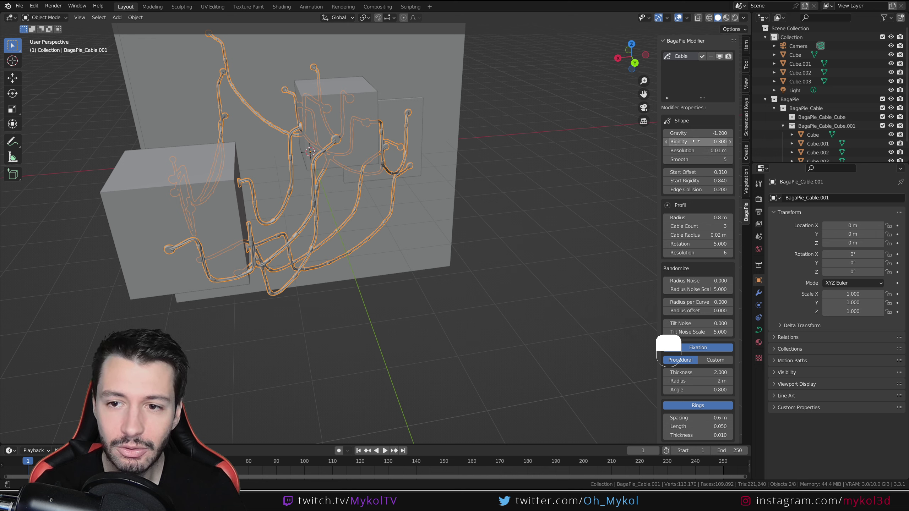
pyautogui.moveTo(698, 133); pyautogui.dragTo(702, 133)
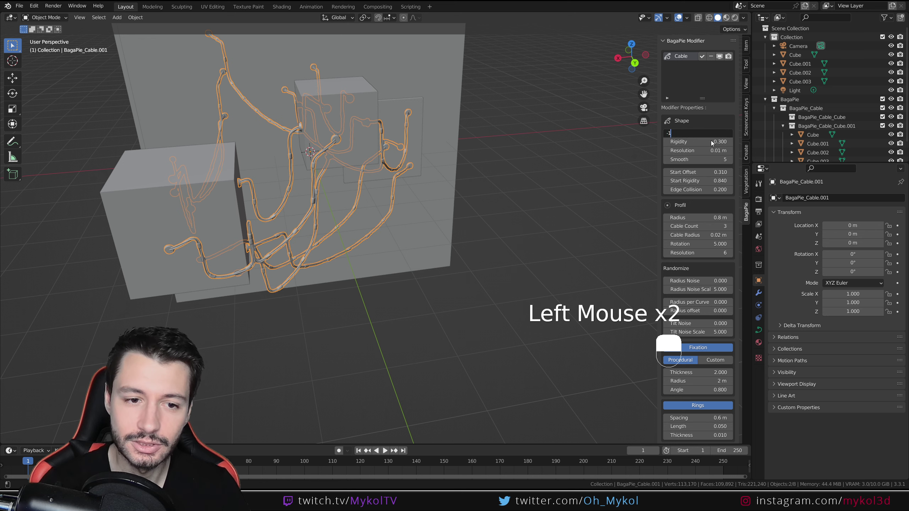
pyautogui.write('-1')
pyautogui.press('Return')
# Raise the cable Rigidity to 0.66 and deselect the cables.
pyautogui.moveTo(698, 142)
pyautogui.mouseDown()
pyautogui.moveTo(687, 142)
pyautogui.moveTo(709, 141)
pyautogui.mouseUp()
pyautogui.moveTo(394, 315); pyautogui.dragTo(315, 240, button='middle')
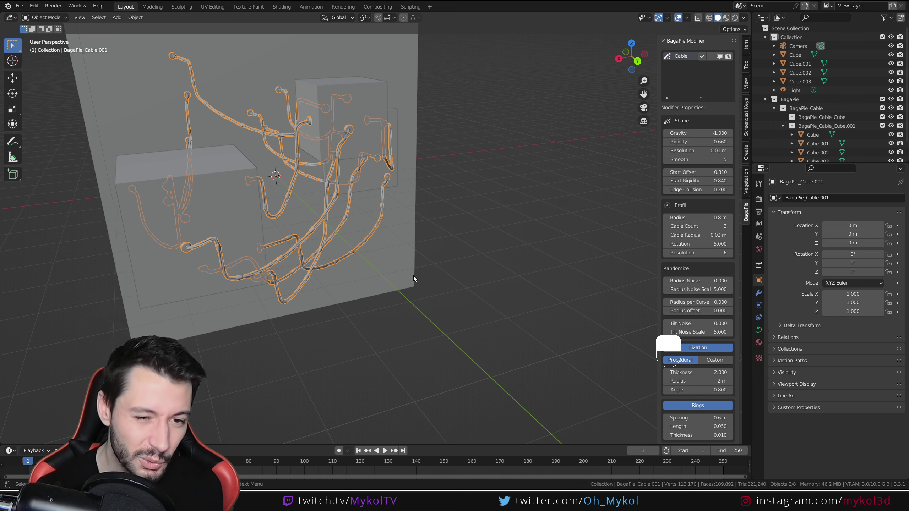
pyautogui.click(388, 335)
pyautogui.moveTo(388, 335); pyautogui.dragTo(409, 264, button='middle')
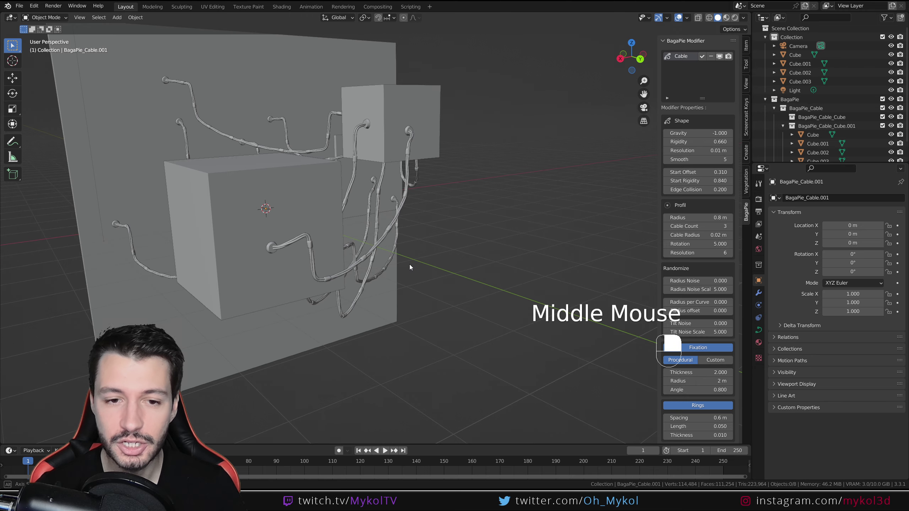
# Reduce the Start Offset to 0.12 for the cable ends on the wall and cubes.
pyautogui.moveTo(295, 250); pyautogui.dragTo(586, 229, button='middle')
pyautogui.moveTo(691, 172); pyautogui.dragTo(655, 172)
pyautogui.moveTo(645, 214); pyautogui.dragTo(532, 241, button='middle')
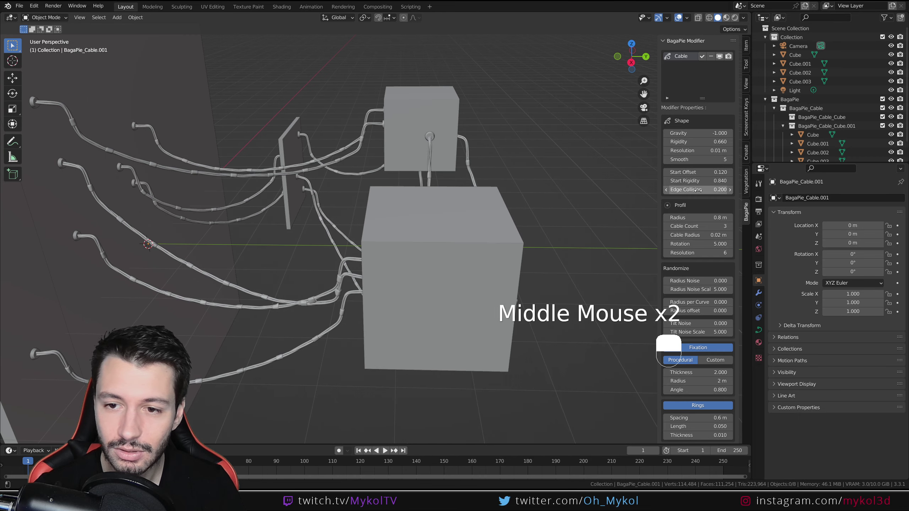
# Lower the Edge Collision to 0.12 and view the cable passing through the thin panel.
pyautogui.moveTo(698, 190)
pyautogui.mouseDown()
pyautogui.moveTo(721, 190)
pyautogui.moveTo(701, 190)
pyautogui.mouseUp()
pyautogui.keyDown('shift'); pyautogui.moveTo(261, 191); pyautogui.dragTo(308, 170, button='middle'); pyautogui.keyUp('shift')
pyautogui.scroll(2, 307, 189)
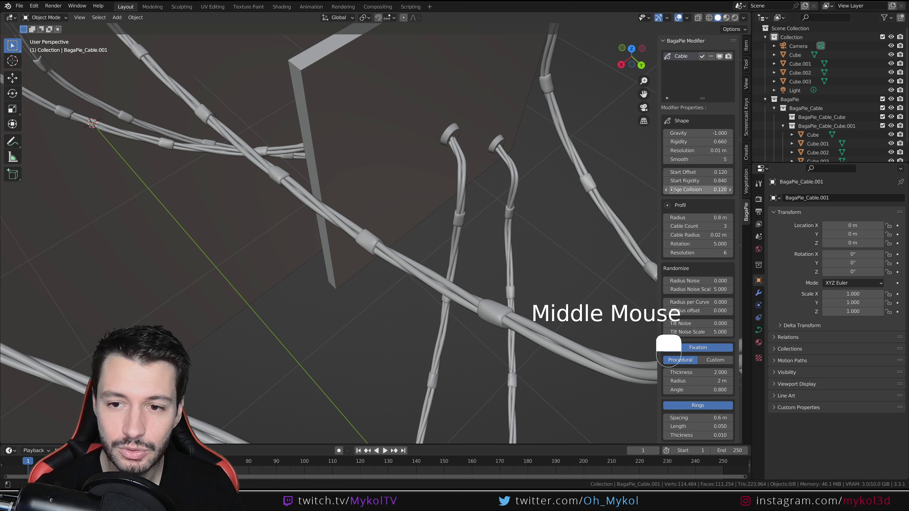
# Try raising the Edge Collision to 0.28 and 0.39 on the cable crossing the panel, and undo the changes.
pyautogui.moveTo(703, 190)
pyautogui.mouseDown()
pyautogui.moveTo(690, 190)
pyautogui.moveTo(727, 190)
pyautogui.moveTo(699, 190)
pyautogui.mouseUp()
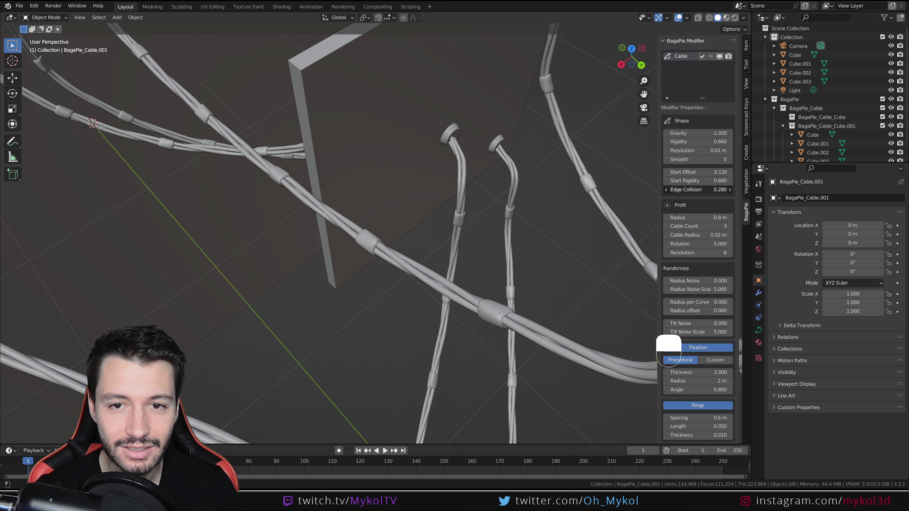
pyautogui.click(730, 190)
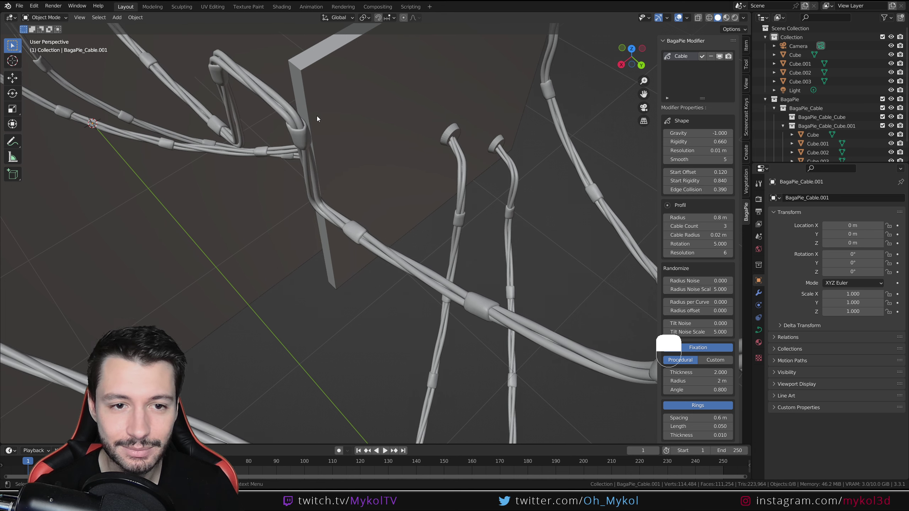
pyautogui.moveTo(316, 116); pyautogui.dragTo(354, 84, button='middle')
pyautogui.moveTo(360, 140); pyautogui.dragTo(221, 162, button='middle')
pyautogui.hotkey('ctrl', 'z')
pyautogui.moveTo(283, 172); pyautogui.dragTo(491, 296, button='middle')
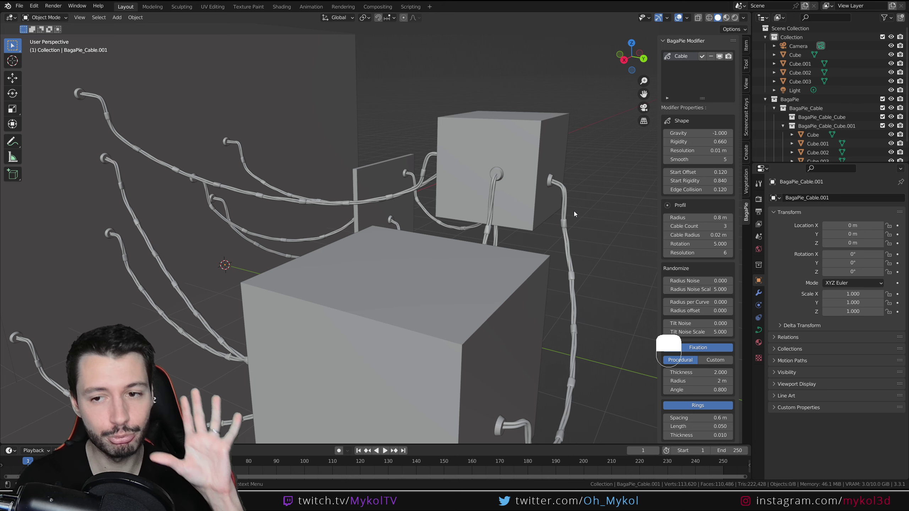
# Increase the profile Radius to 1.05 m and view the bundled cables near the panel.
pyautogui.moveTo(351, 244); pyautogui.dragTo(401, 259, button='middle')
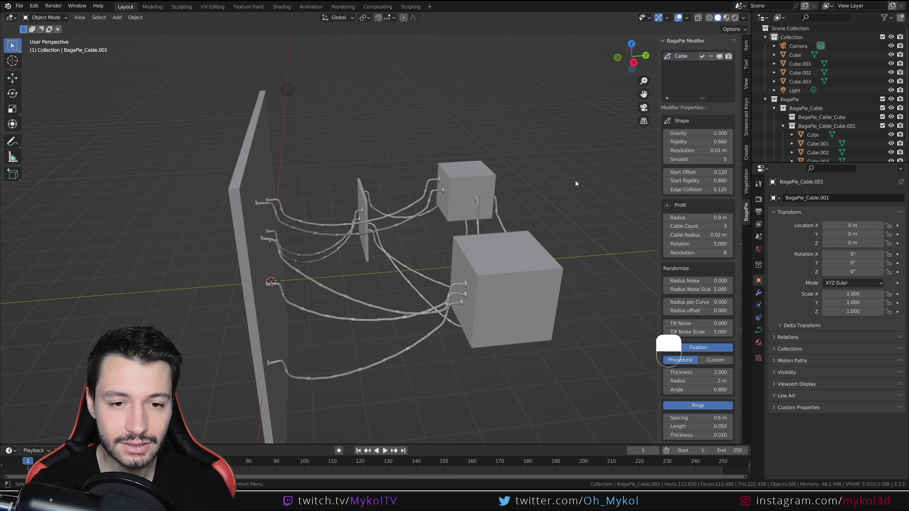
pyautogui.moveTo(576, 183); pyautogui.dragTo(479, 237, button='middle')
pyautogui.scroll(2, 441, 252)
pyautogui.moveTo(689, 219)
pyautogui.mouseDown()
pyautogui.moveTo(673, 220)
pyautogui.moveTo(694, 220)
pyautogui.mouseUp()
pyautogui.moveTo(354, 276); pyautogui.dragTo(418, 275, button='middle')
pyautogui.scroll(2, 418, 275)
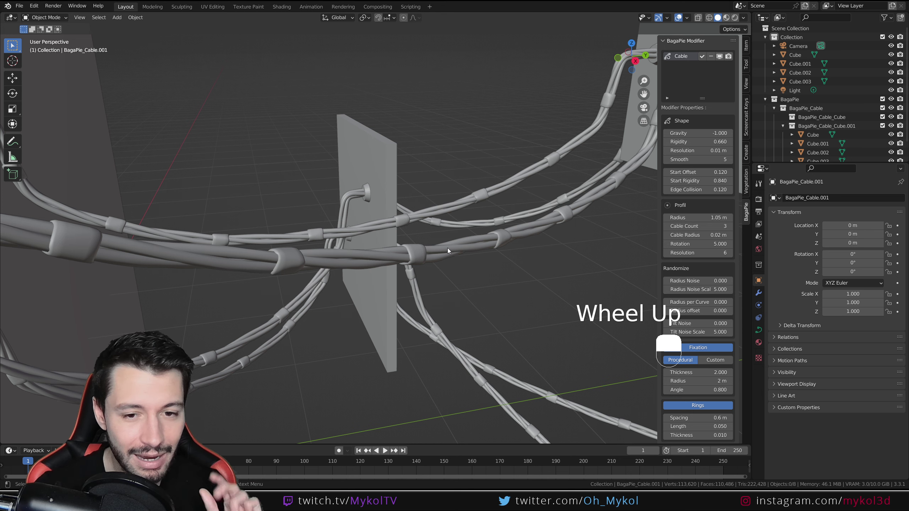
# Set the Cable Count to 1, and raise it one at a time to 7.
pyautogui.click(683, 224)
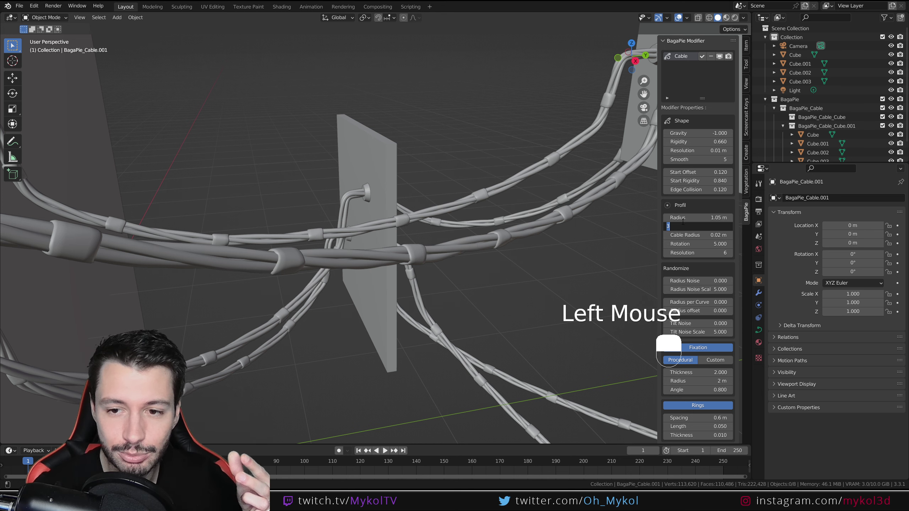
pyautogui.write('1')
pyautogui.press('Return')
pyautogui.moveTo(510, 231); pyautogui.dragTo(674, 252, button='middle')
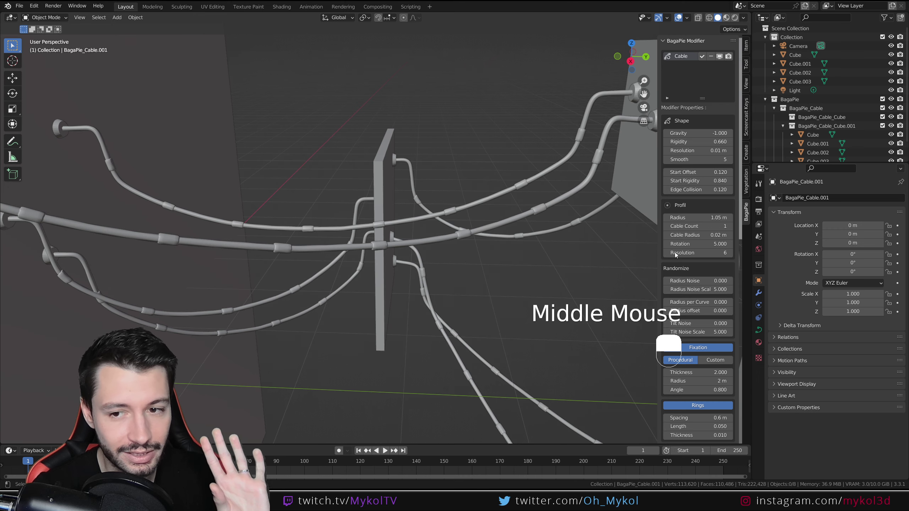
pyautogui.click(732, 227)
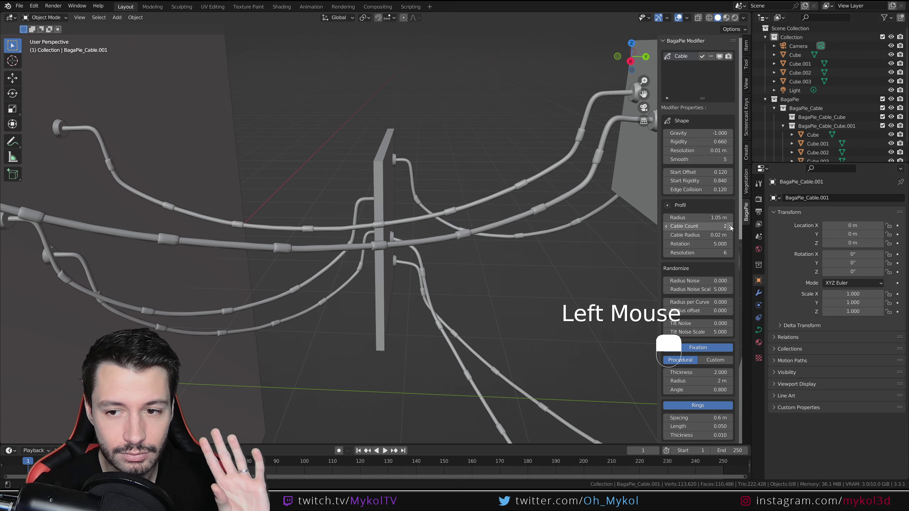
pyautogui.click(731, 226)
pyautogui.click(730, 226)
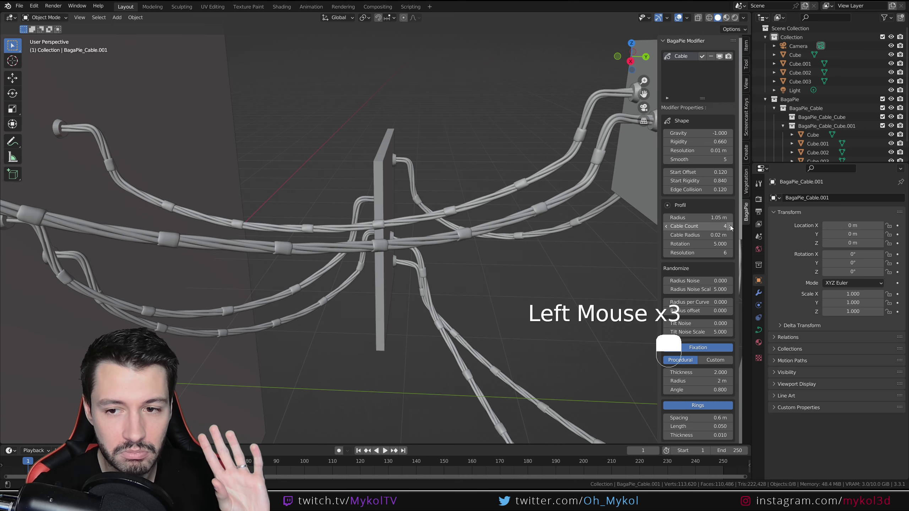
pyautogui.click(730, 225)
pyautogui.click(731, 225)
pyautogui.click(730, 225)
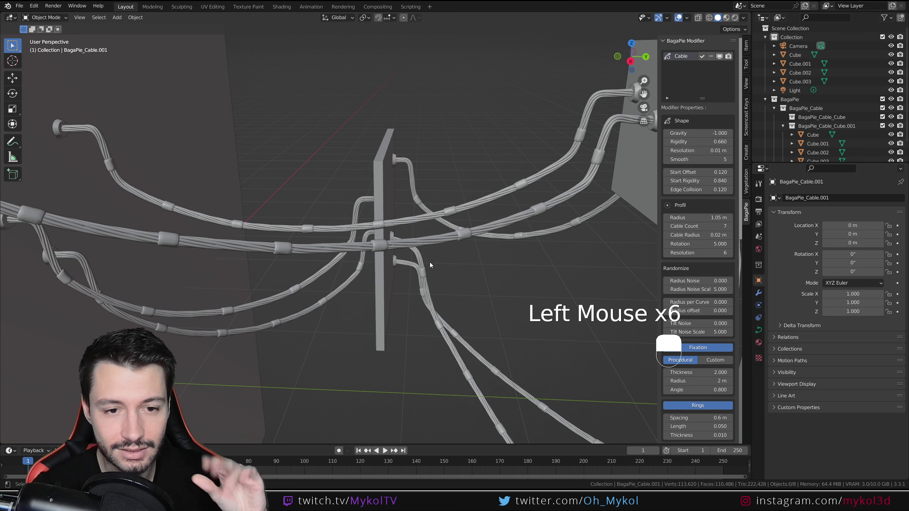
pyautogui.moveTo(430, 265); pyautogui.dragTo(446, 263, button='middle')
pyautogui.scroll(3, 426, 260)
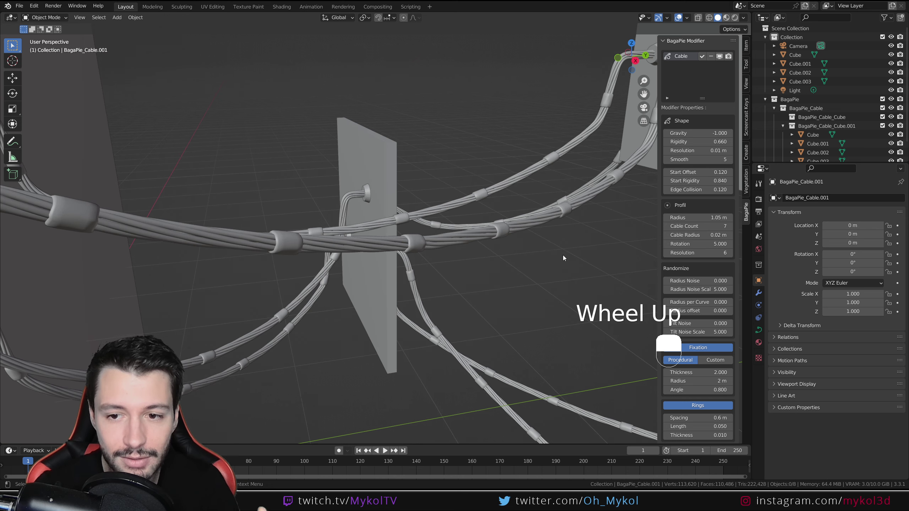
# Increase the Cable Radius to 0.03 m and set the profile Rotation to 1.
pyautogui.moveTo(698, 236)
pyautogui.mouseDown()
pyautogui.moveTo(720, 236)
pyautogui.moveTo(681, 235)
pyautogui.moveTo(698, 218)
pyautogui.moveTo(713, 218)
pyautogui.moveTo(699, 236)
pyautogui.moveTo(713, 235)
pyautogui.moveTo(690, 235)
pyautogui.moveTo(707, 233)
pyautogui.moveTo(699, 244)
pyautogui.mouseUp()
pyautogui.hotkey('ctrl', 'z')
pyautogui.click(709, 242)
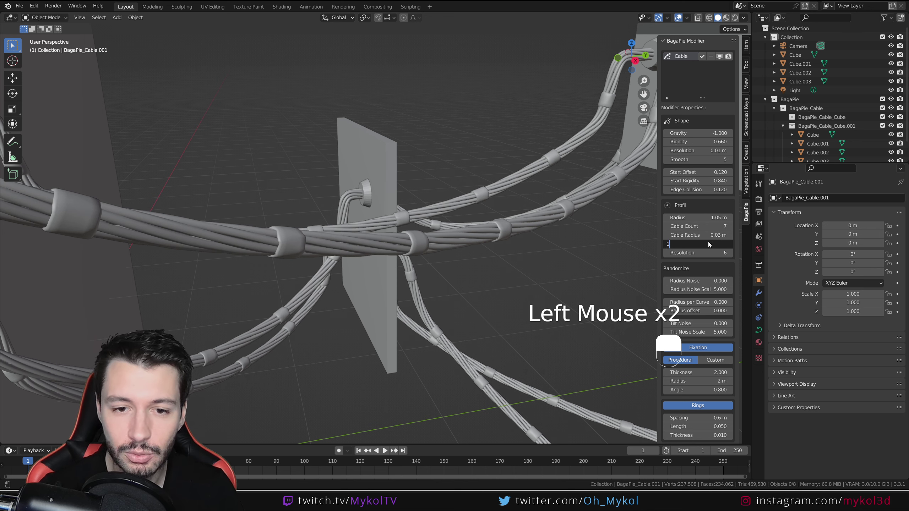
pyautogui.press('Return')
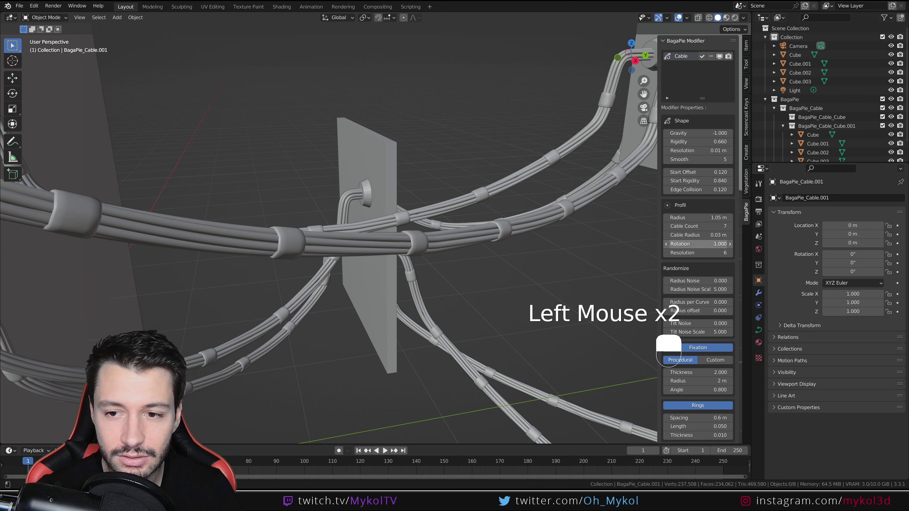
# Try a profile Rotation of 0 and 50 on the cable bundles, and set it to 10.
pyautogui.write('0')
pyautogui.press('Return')
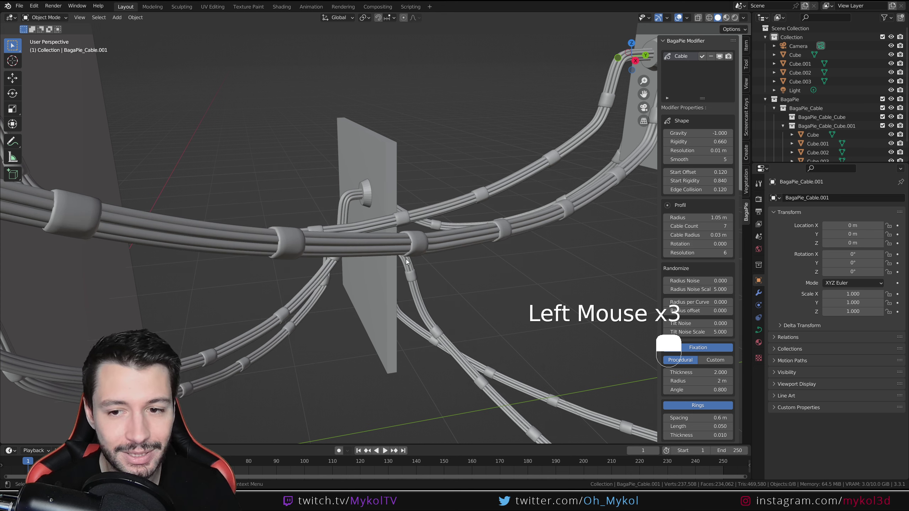
pyautogui.click(712, 245)
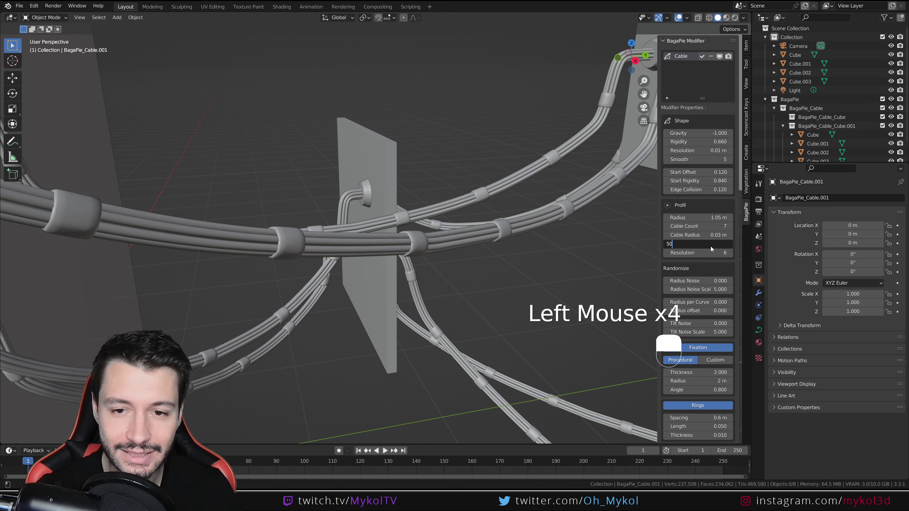
pyautogui.press('Return')
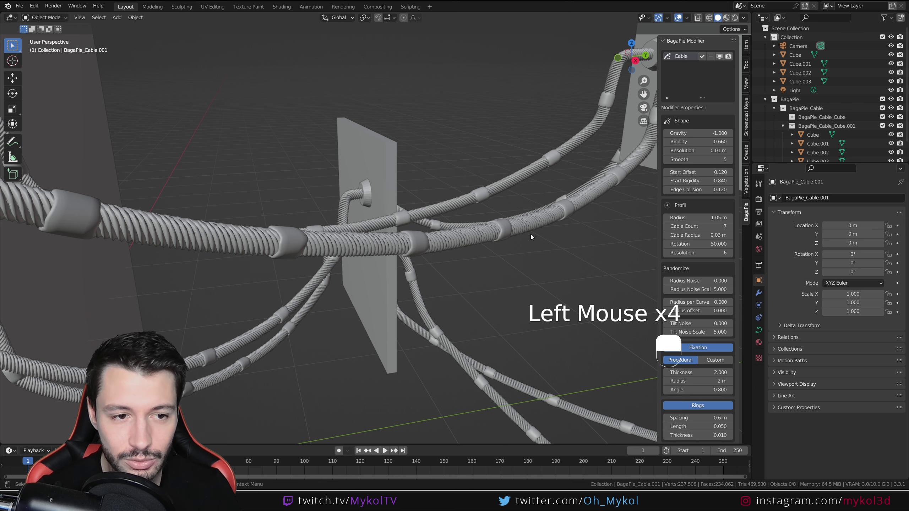
pyautogui.click(712, 244)
pyautogui.write('10')
pyautogui.press('Return')
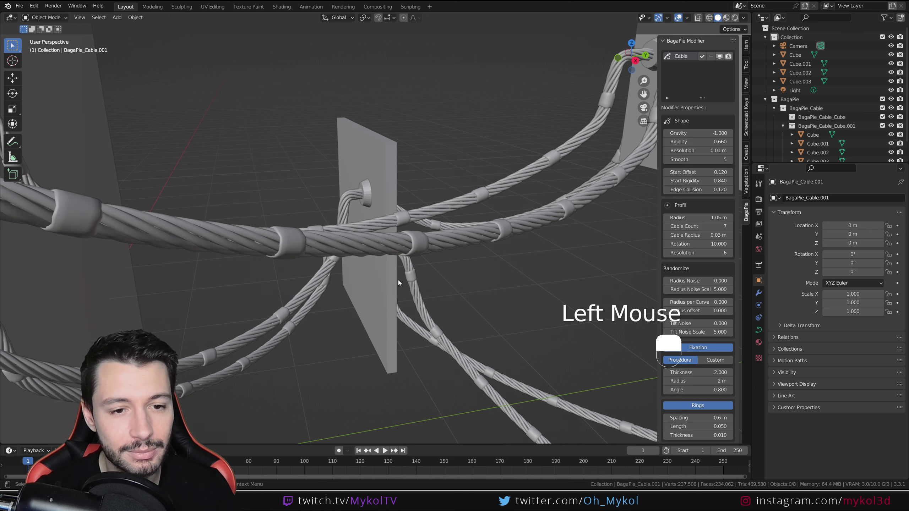
pyautogui.moveTo(398, 281)
pyautogui.mouseDown(button='middle')
pyautogui.moveTo(362, 278)
pyautogui.moveTo(384, 274)
pyautogui.mouseUp(button='middle')
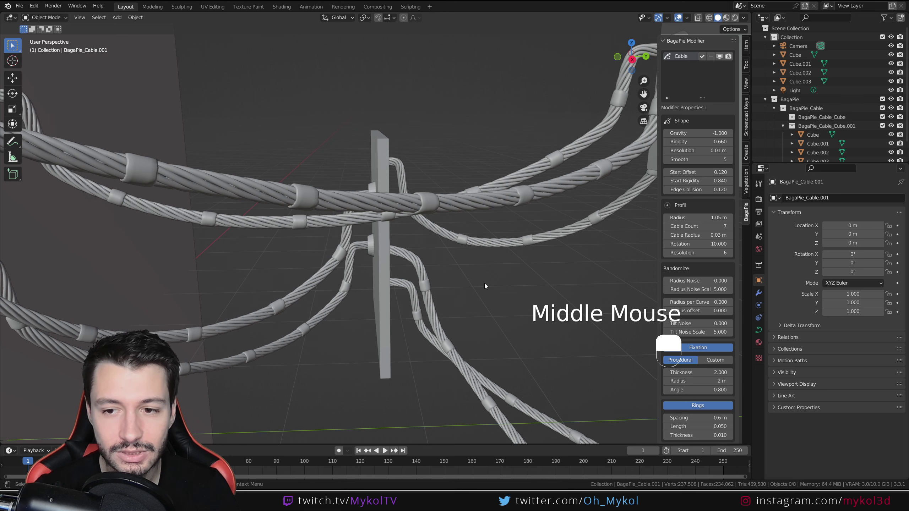
# Set the profile Resolution to 3 and view the cables up close, and raise it to 10.
pyautogui.click(693, 254)
pyautogui.write('3')
pyautogui.press('Return')
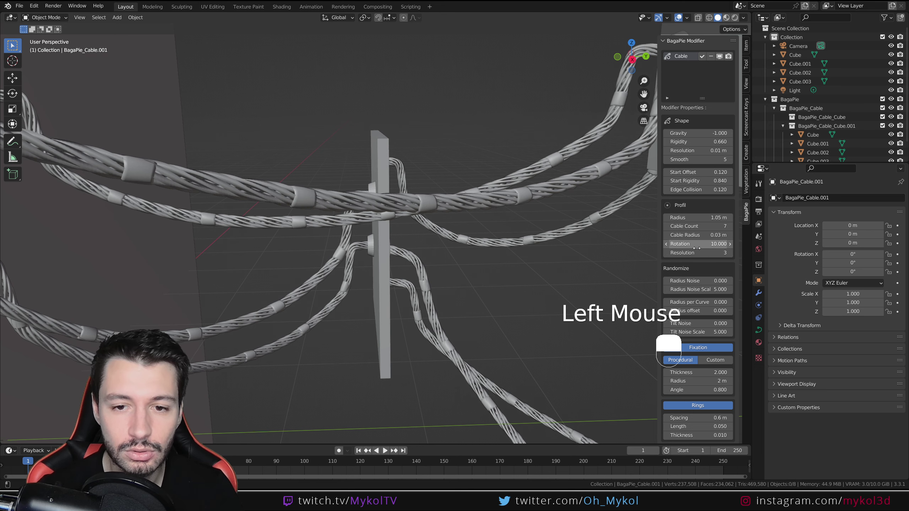
pyautogui.moveTo(448, 266); pyautogui.dragTo(461, 259, button='middle')
pyautogui.scroll(3, 454, 249)
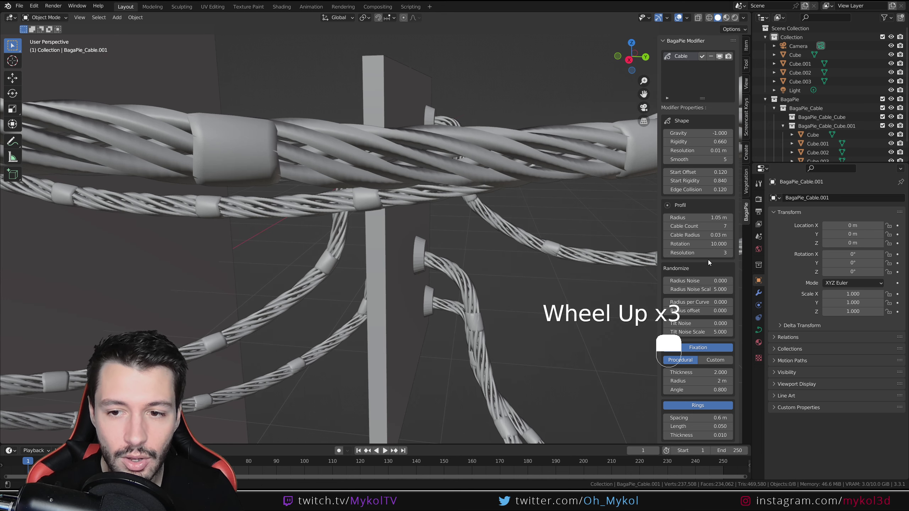
pyautogui.click(696, 252)
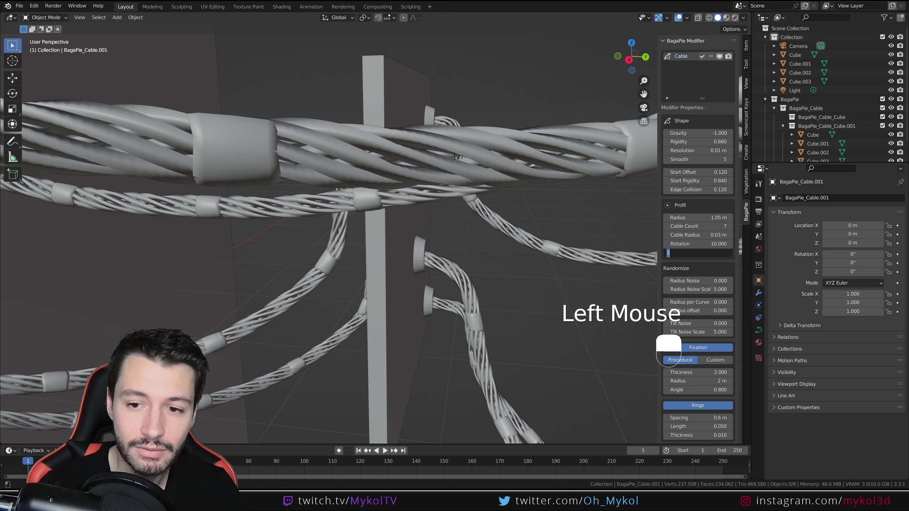
pyautogui.press('Return')
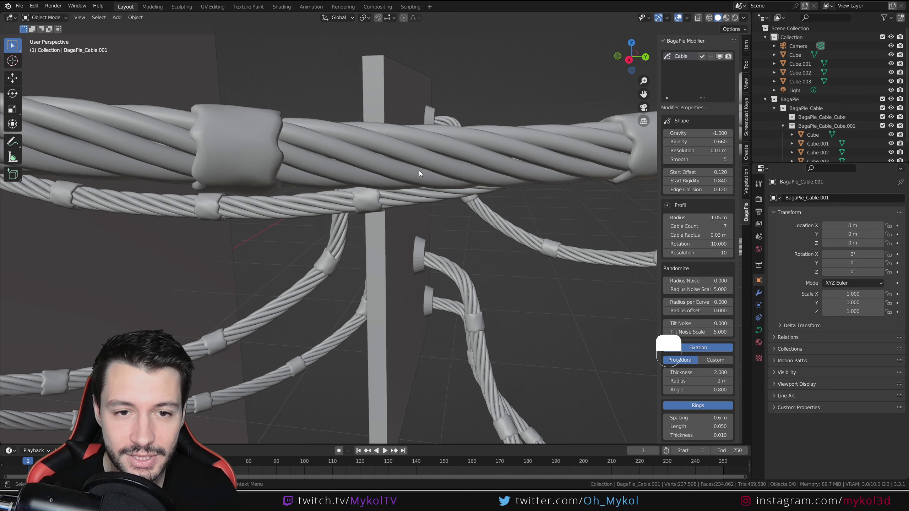
pyautogui.scroll(-2, 497, 185)
pyautogui.moveTo(496, 184); pyautogui.dragTo(465, 247, button='middle')
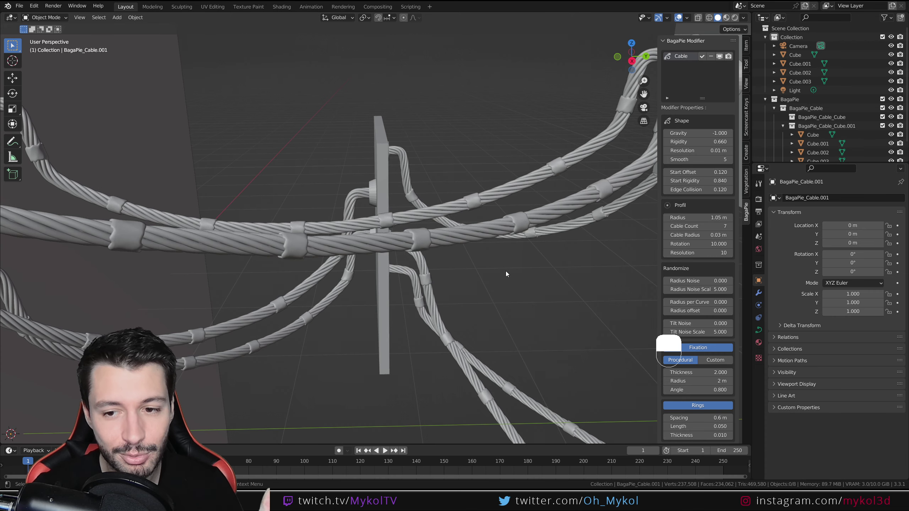
# Try a Radius Noise of 0.21 on the cables, view its effect, and undo it.
pyautogui.scroll(-3, 702, 287)
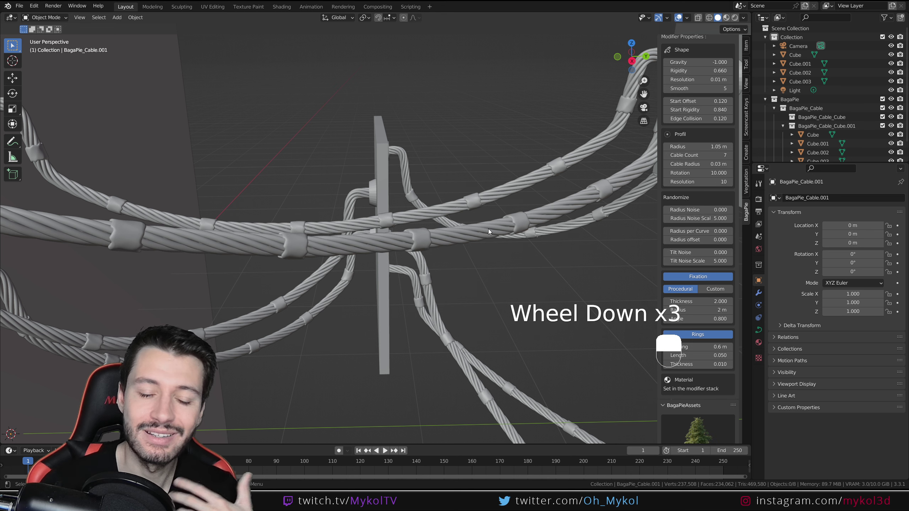
pyautogui.scroll(-2, 591, 234)
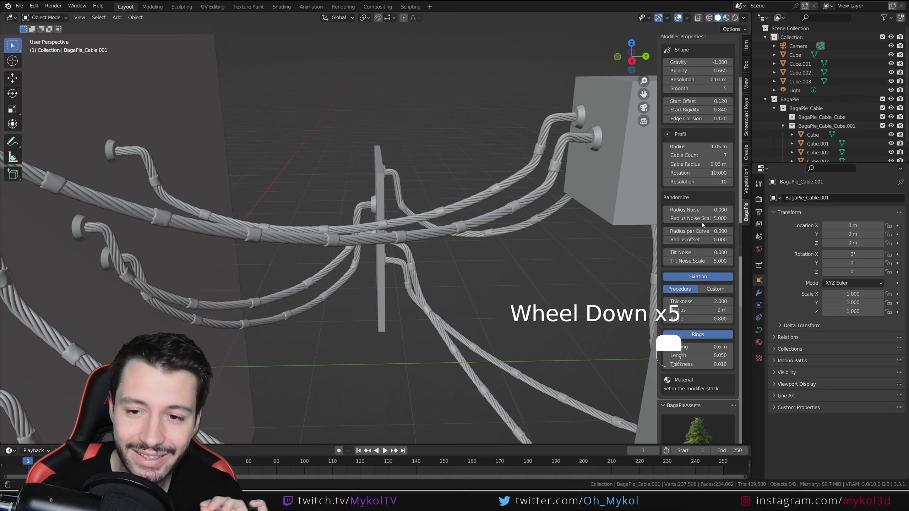
pyautogui.moveTo(700, 210); pyautogui.dragTo(721, 210)
pyautogui.scroll(-2, 491, 265)
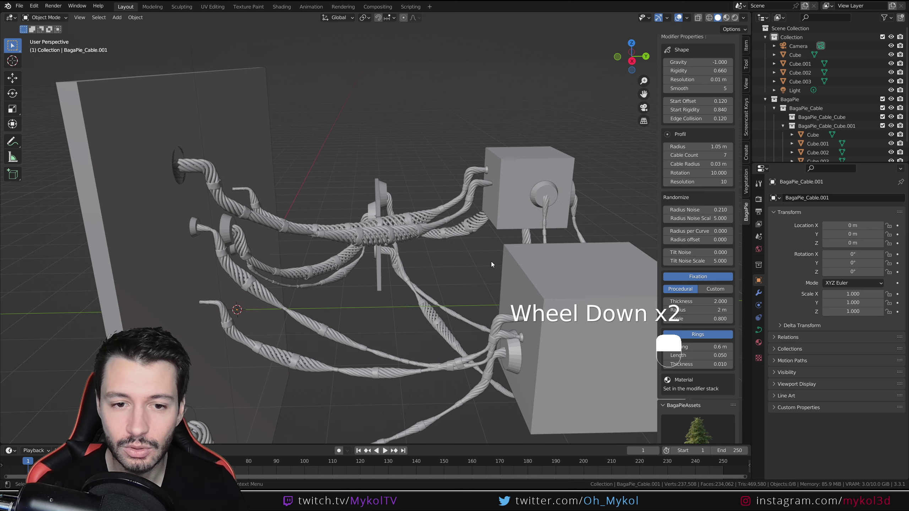
pyautogui.moveTo(492, 265)
pyautogui.mouseDown(button='middle')
pyautogui.moveTo(473, 244)
pyautogui.moveTo(497, 242)
pyautogui.moveTo(474, 261)
pyautogui.mouseUp(button='middle')
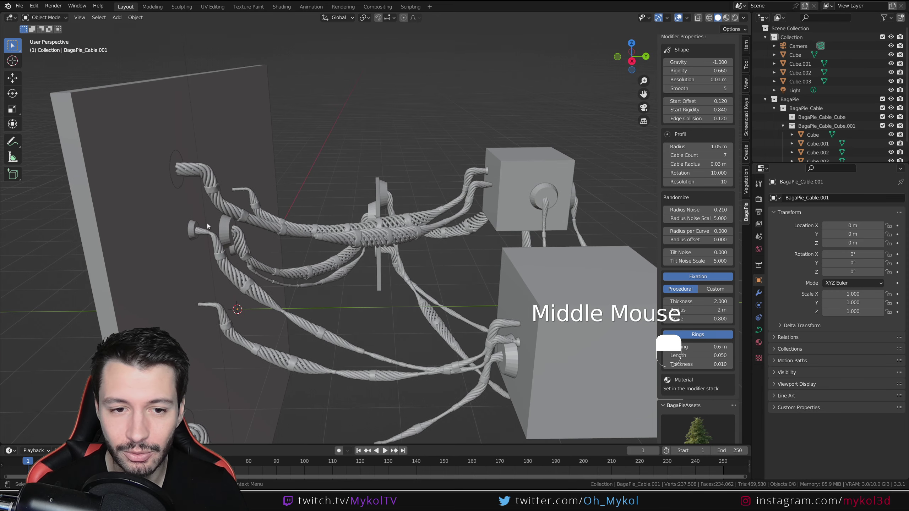
pyautogui.hotkey('ctrl', 'z')
# Try a Radius Noise of 0.05 with a Radius Noise Scale of 2 on the cables, and undo both changes.
pyautogui.click(707, 210)
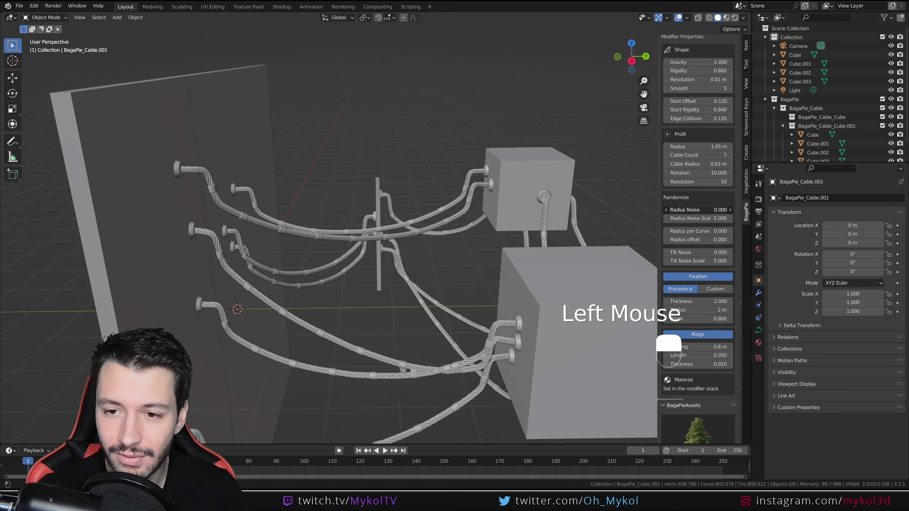
pyautogui.moveTo(708, 210); pyautogui.dragTo(703, 217)
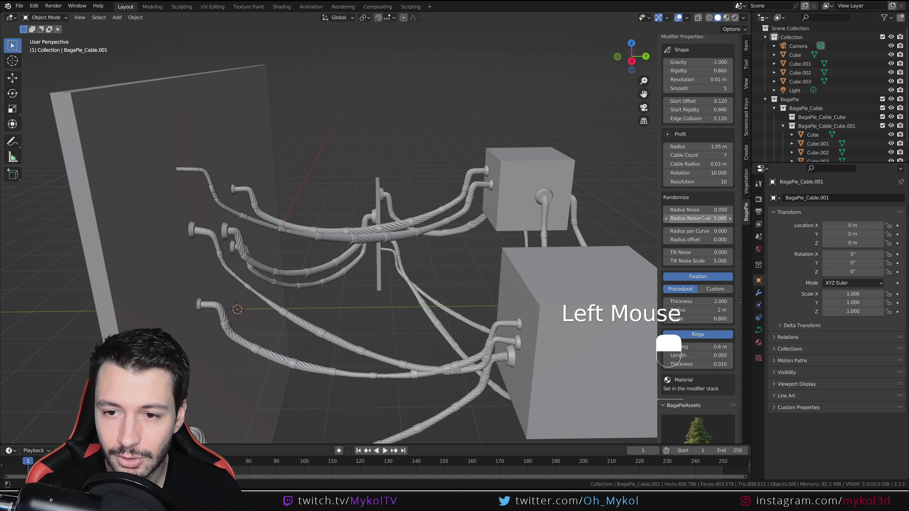
pyautogui.doubleClick(703, 218)
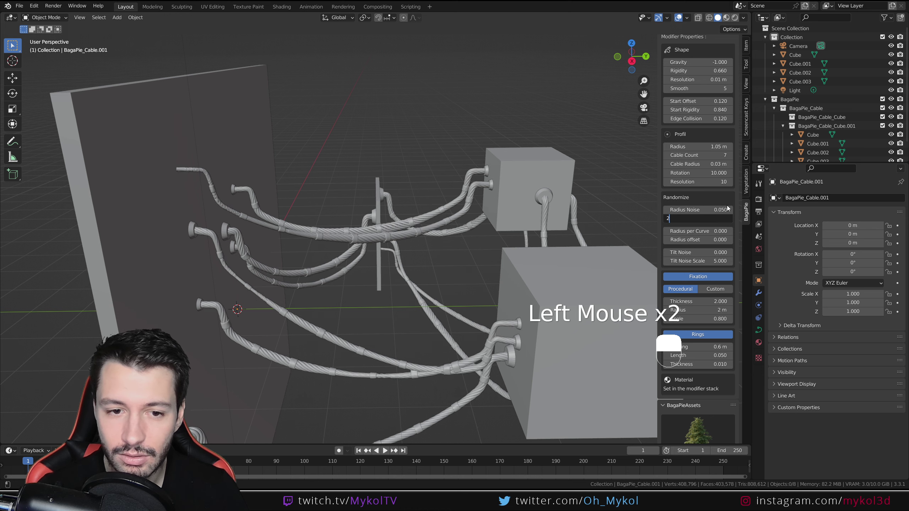
pyautogui.write('2')
pyautogui.press('Return')
pyautogui.scroll(3, 414, 253)
pyautogui.moveTo(414, 253); pyautogui.dragTo(444, 251, button='middle')
pyautogui.hotkey('ctrl', 'z')
pyautogui.hotkey('ctrl', 'z')
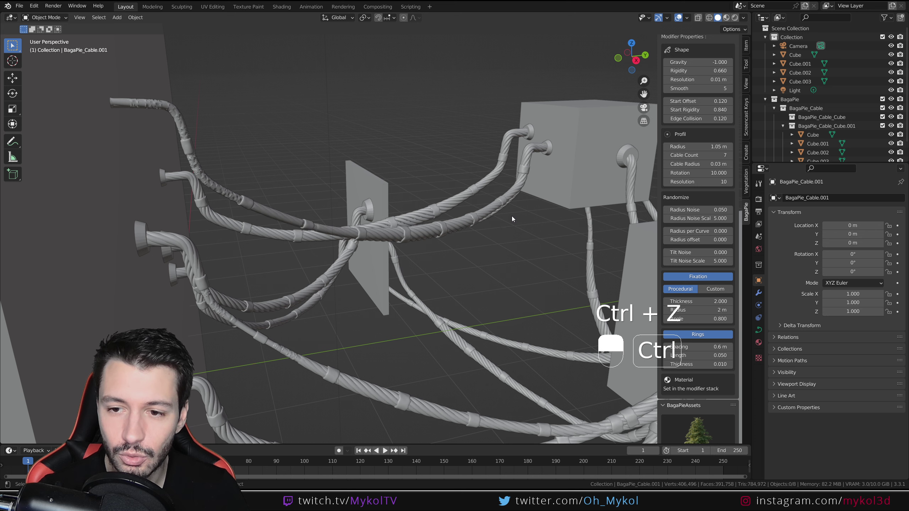
# Try Radius per Curve values of 0.14 and 0.2, reset it to 0, and set the Radius offset to 0.01.
pyautogui.click(704, 231)
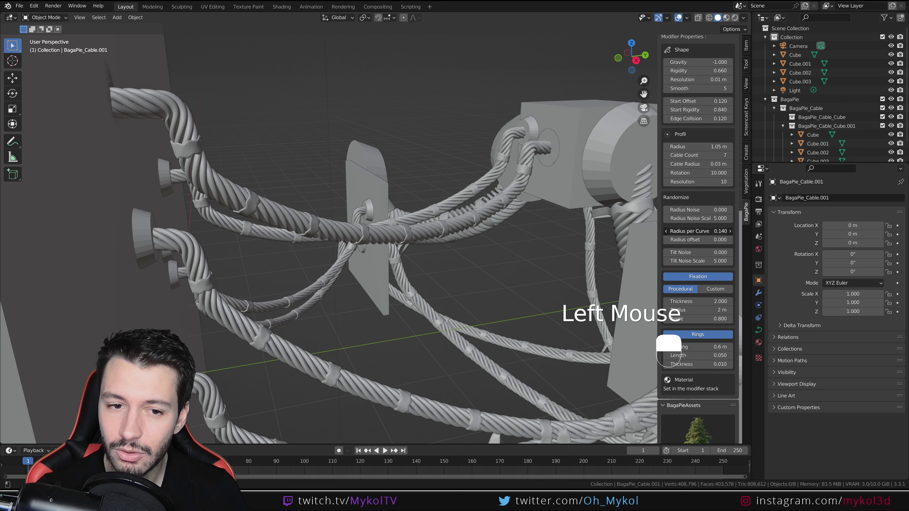
pyautogui.hotkey('ctrl', 'z')
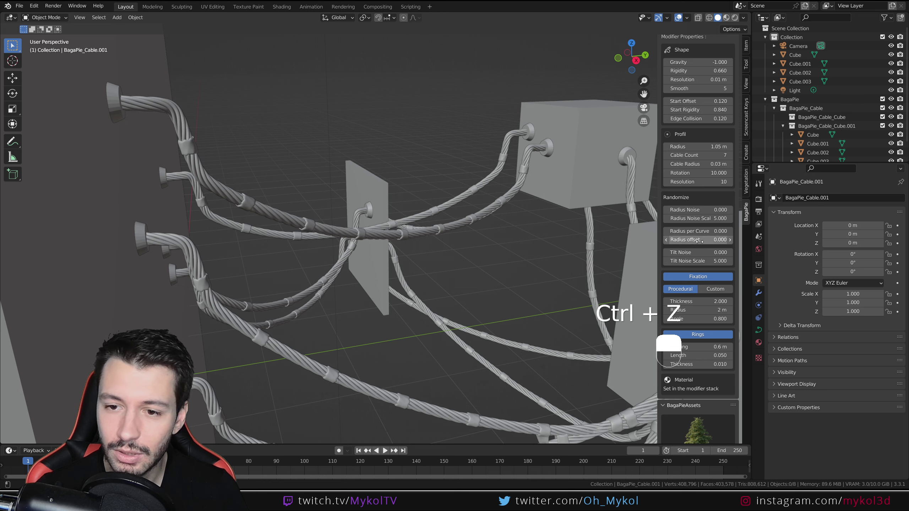
pyautogui.click(686, 240)
pyautogui.moveTo(686, 240)
pyautogui.mouseDown()
pyautogui.moveTo(711, 231)
pyautogui.moveTo(682, 240)
pyautogui.mouseUp()
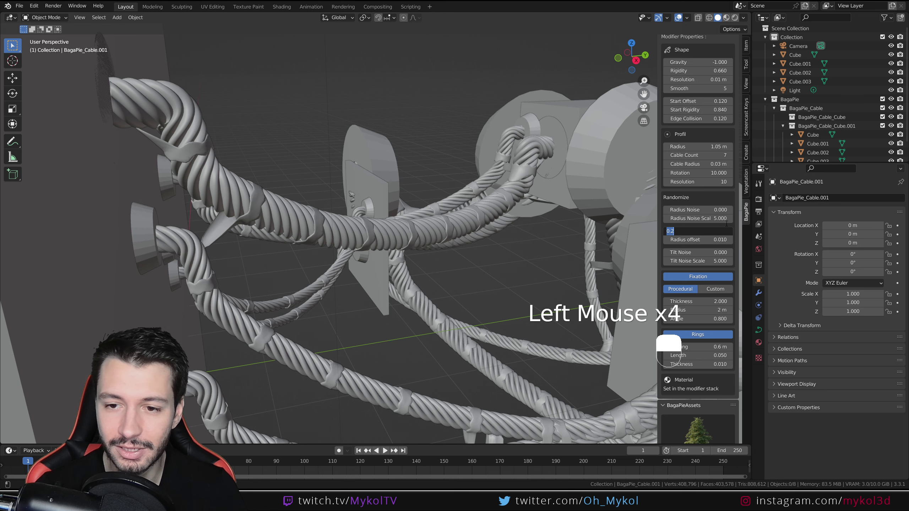
pyautogui.press('Return')
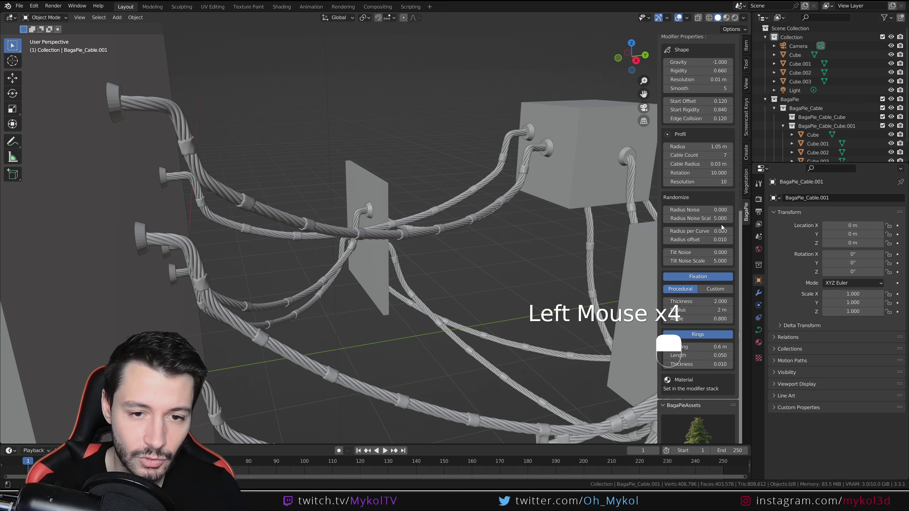
# Try a Tilt Noise of 5.94, view the uneven twisting up close, and reset it to 0.
pyautogui.click(688, 252)
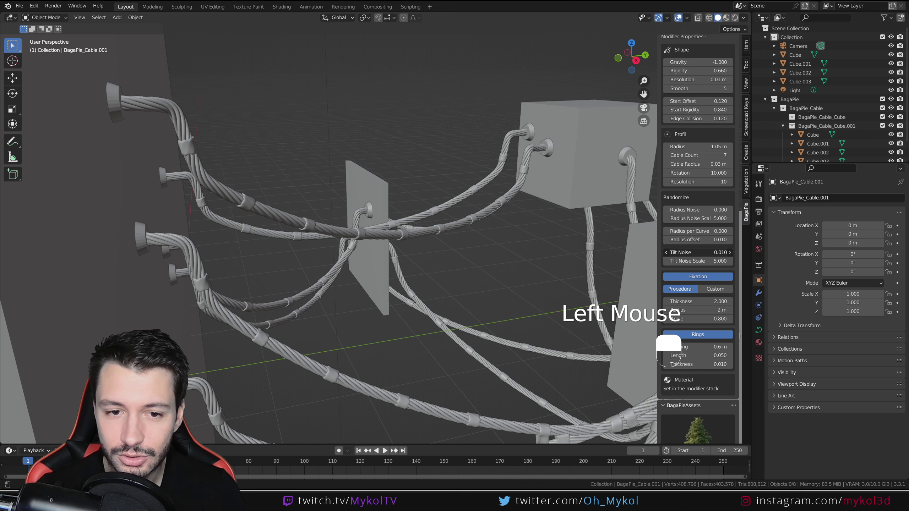
pyautogui.moveTo(688, 252); pyautogui.dragTo(731, 252)
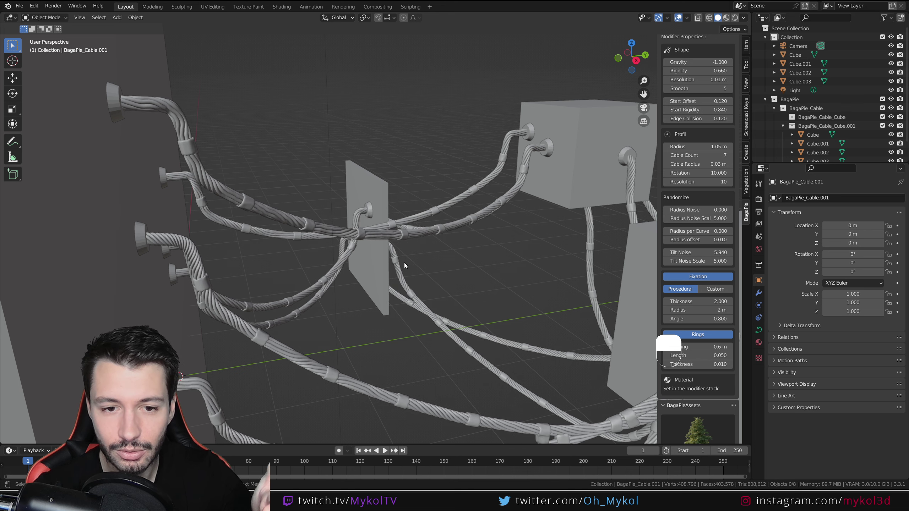
pyautogui.moveTo(404, 262); pyautogui.dragTo(391, 290, button='middle')
pyautogui.scroll(3, 304, 277)
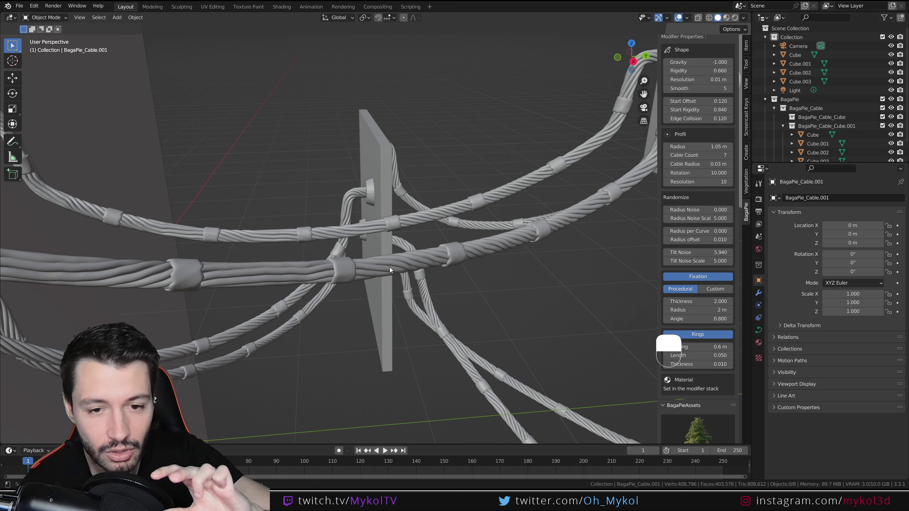
pyautogui.moveTo(697, 253); pyautogui.dragTo(699, 252)
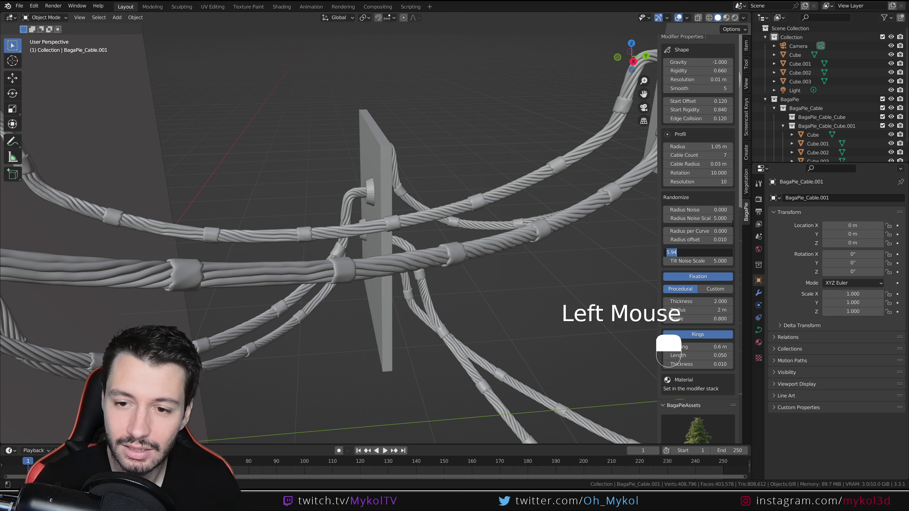
pyautogui.write('0')
pyautogui.press('Return')
# Turn the cables' Fixation off and back on to compare their ends.
pyautogui.scroll(-2, 456, 288)
pyautogui.moveTo(456, 287); pyautogui.dragTo(700, 299, button='middle')
pyautogui.click(700, 277)
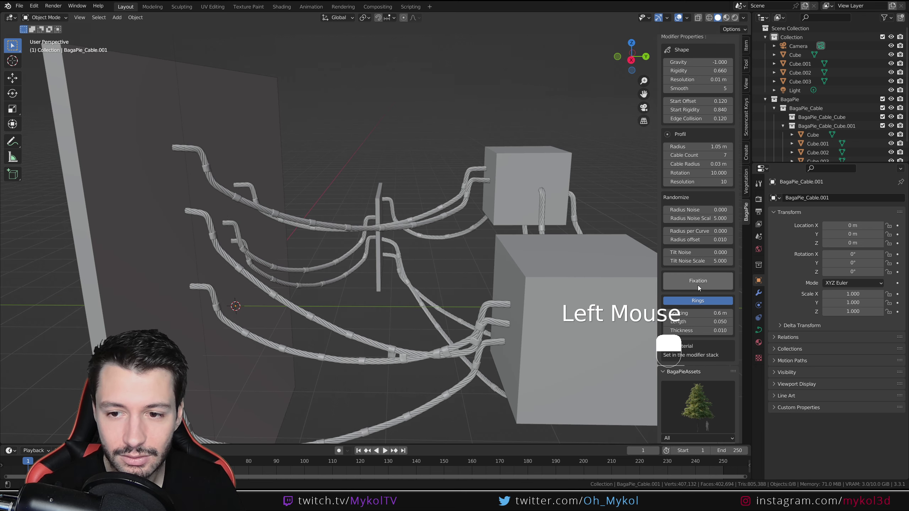
pyautogui.click(700, 281)
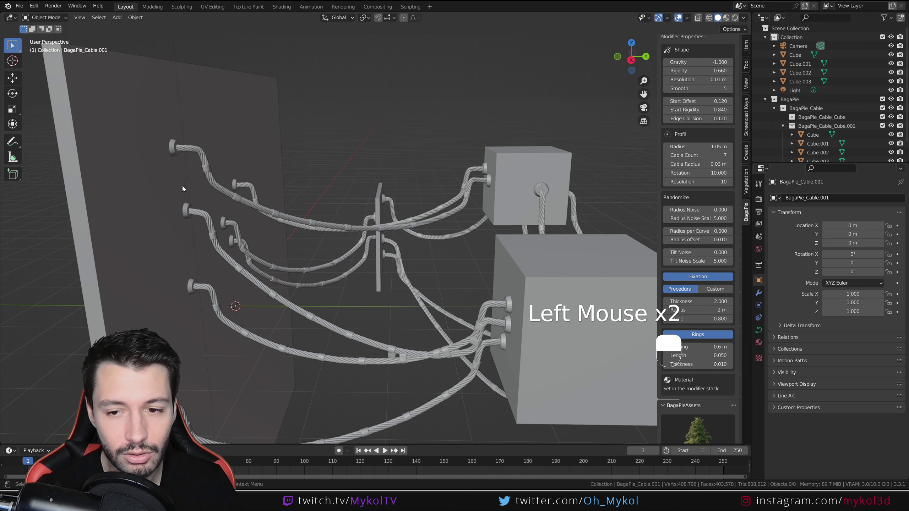
# Set the procedural fixation's Thickness to 1.67, Radius to 3.87 m and Angle to 0.82.
pyautogui.scroll(-2, 706, 304)
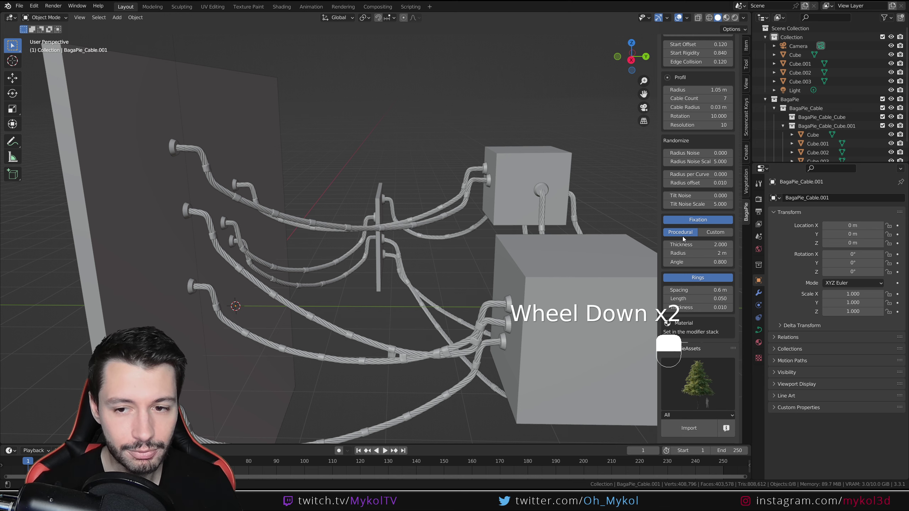
pyautogui.scroll(2, 295, 219)
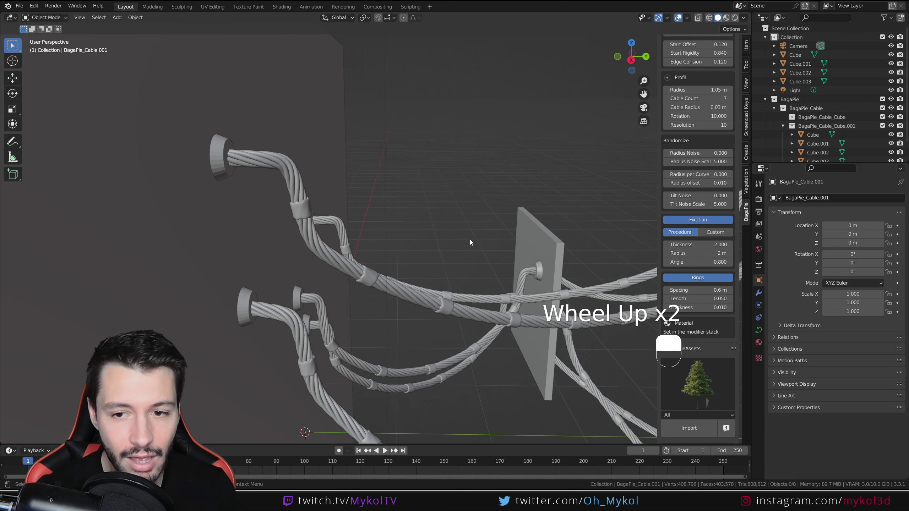
pyautogui.click(698, 245)
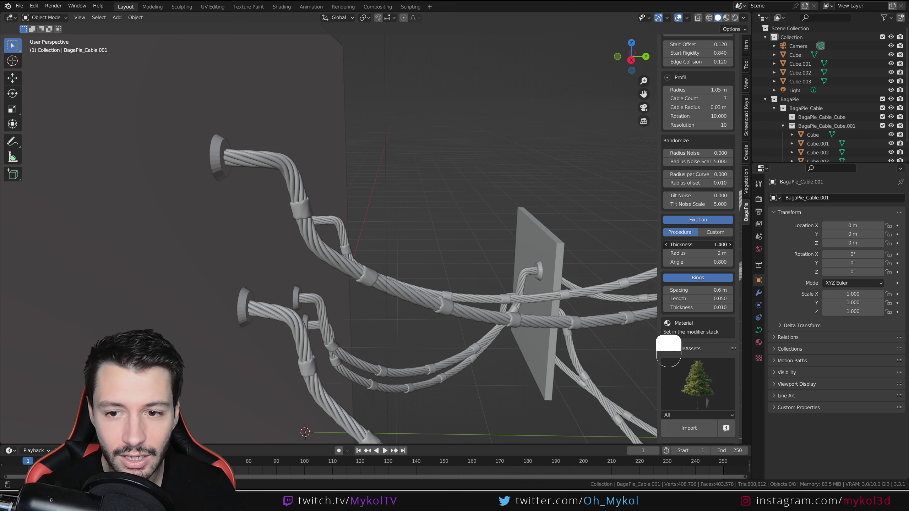
pyautogui.moveTo(703, 249); pyautogui.dragTo(682, 262)
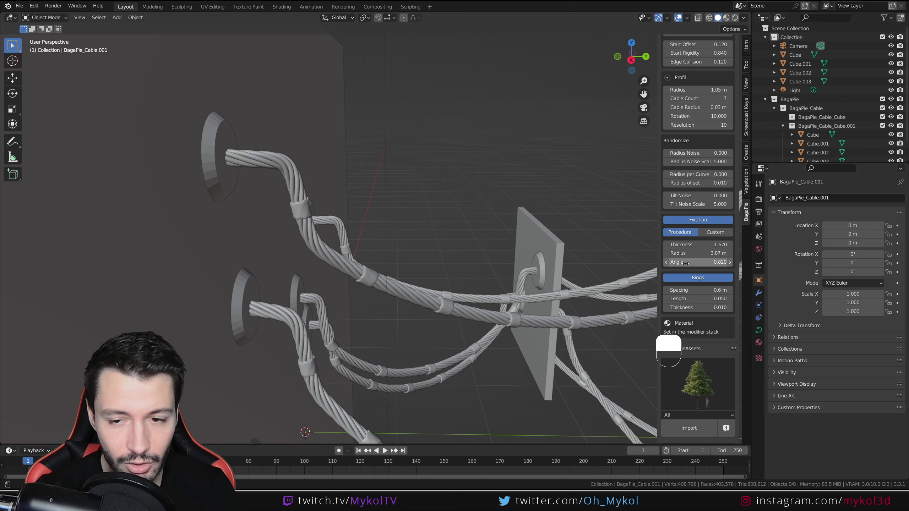
# Add a cylinder mesh and raise it about 7.72 m along Z, above the wall and cubes.
pyautogui.scroll(-2, 453, 173)
pyautogui.hotkey('shift', 'a')
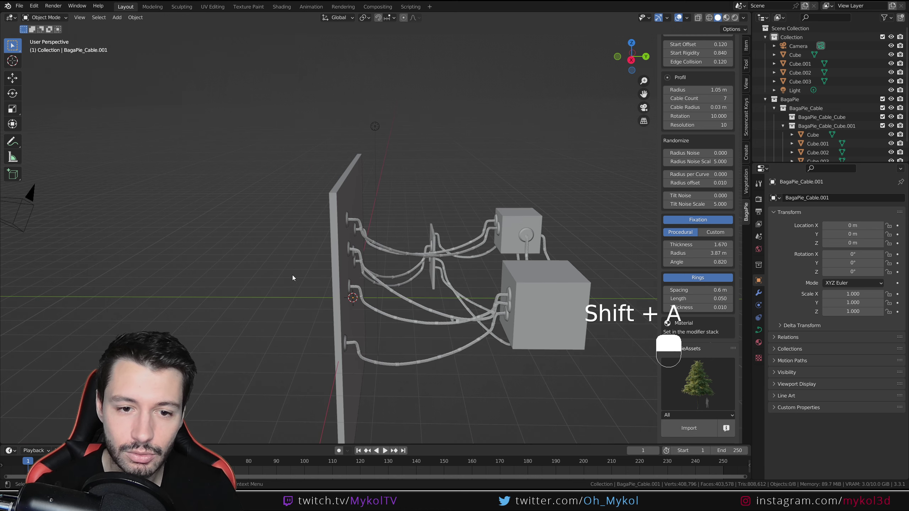
pyautogui.scroll(4, 338, 239)
pyautogui.moveTo(338, 239); pyautogui.dragTo(315, 154, button='middle')
pyautogui.scroll(-1, 314, 150)
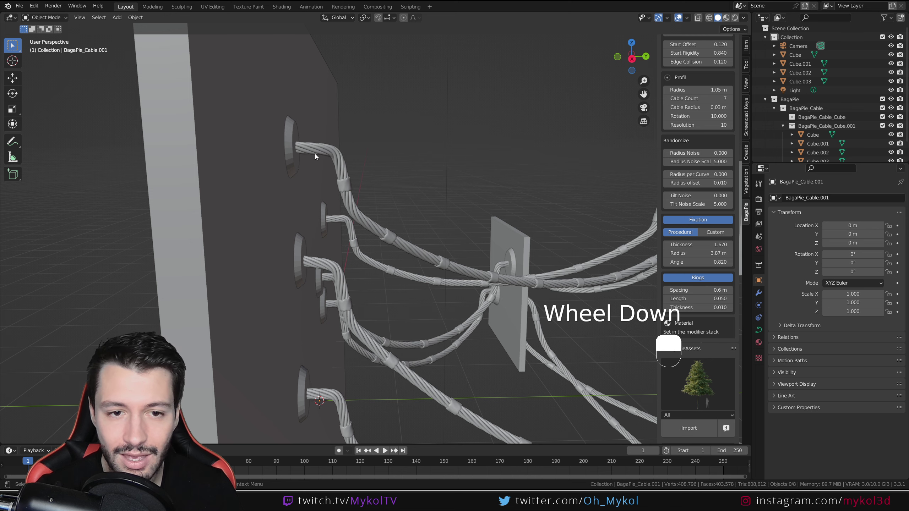
pyautogui.scroll(-2, 375, 161)
pyautogui.hotkey('shift', 'a')
pyautogui.moveTo(480, 160)
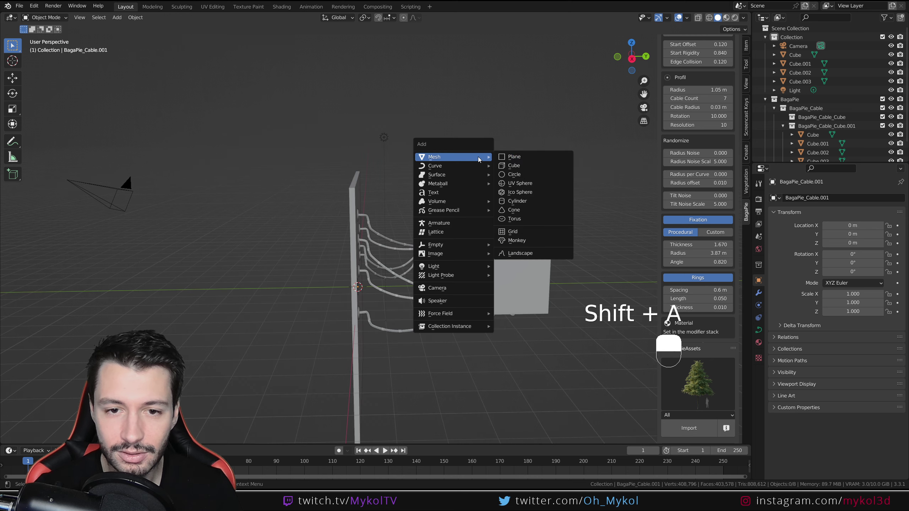
pyautogui.click(521, 202)
pyautogui.press('g')
pyautogui.press('z')
pyautogui.click(381, 117)
# Scale the cylinder down to a small part and apply its scale.
pyautogui.keyDown('shift'); pyautogui.moveTo(382, 115); pyautogui.dragTo(397, 207, button='middle'); pyautogui.keyUp('shift')
pyautogui.press('s')
pyautogui.click(377, 179)
pyautogui.hotkey('ctrl', 'a')
pyautogui.click(377, 179)
# Extrude the cylinder's bottom face downward in Edit Mode and scale it about 3.3 times into a flared base.
pyautogui.moveTo(377, 179); pyautogui.dragTo(389, 240, button='middle')
pyautogui.press('Tab')
pyautogui.scroll(2, 395, 241)
pyautogui.press('KP_1')
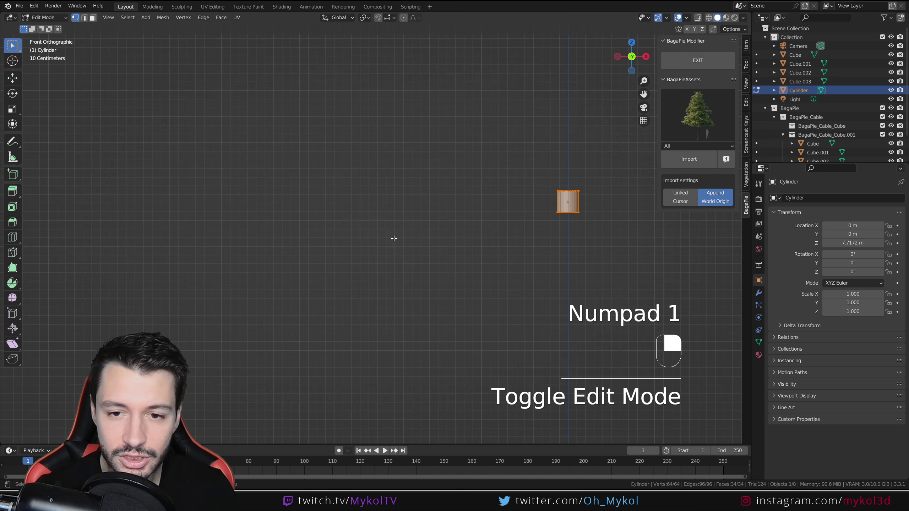
pyautogui.press('KP_Decimal')
pyautogui.scroll(-5, 395, 238)
pyautogui.press('3')
pyautogui.moveTo(395, 238); pyautogui.dragTo(380, 205, button='middle')
pyautogui.click(387, 270)
pyautogui.press('e')
pyautogui.click(395, 326)
pyautogui.press('s')
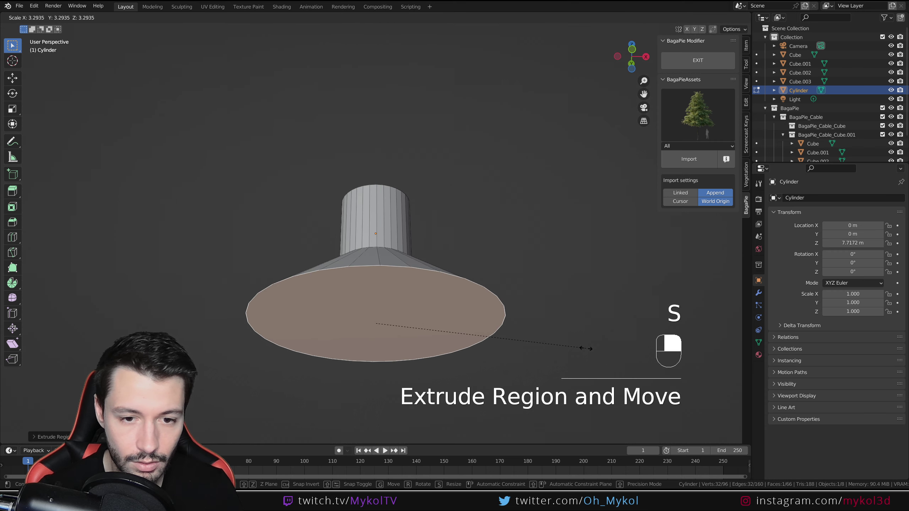
pyautogui.click(581, 344)
# Enlarge the cylinder's top face and shift it about -0.18 m along the Y axis.
pyautogui.moveTo(489, 260); pyautogui.dragTo(486, 331, button='middle')
pyautogui.click(381, 212)
pyautogui.press('s')
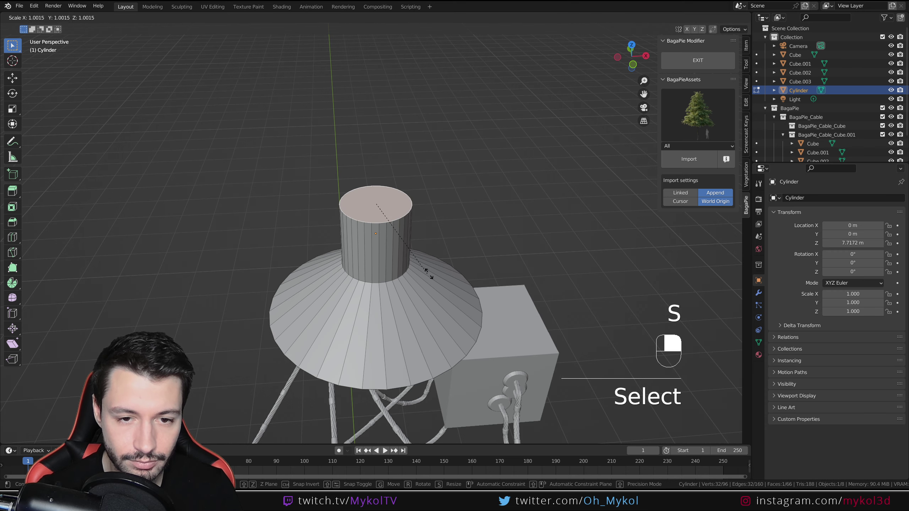
pyautogui.click(551, 290)
pyautogui.press('g')
pyautogui.press('y')
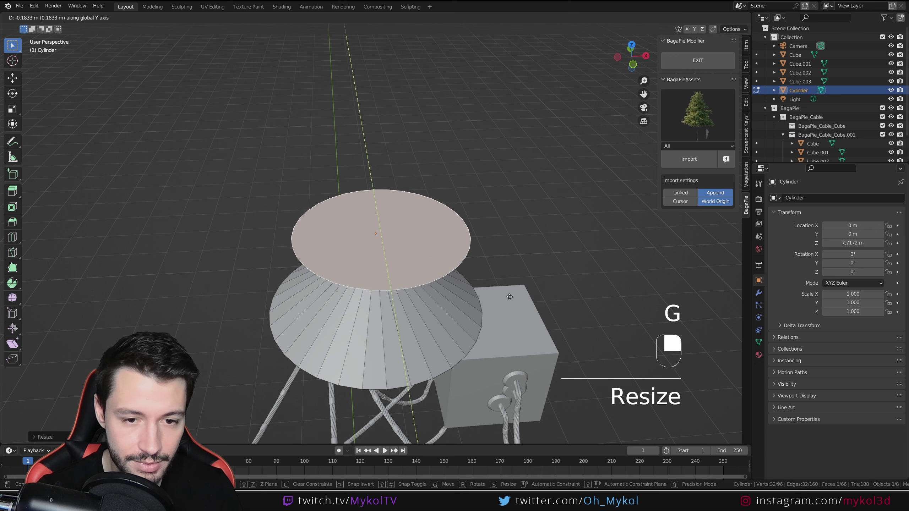
pyautogui.click(509, 296)
# Extrude the top face upward, inset it about 0.02 m, push the inner face down into a hollow, and return to Object Mode.
pyautogui.press('e')
pyautogui.click(524, 229)
pyautogui.press('i')
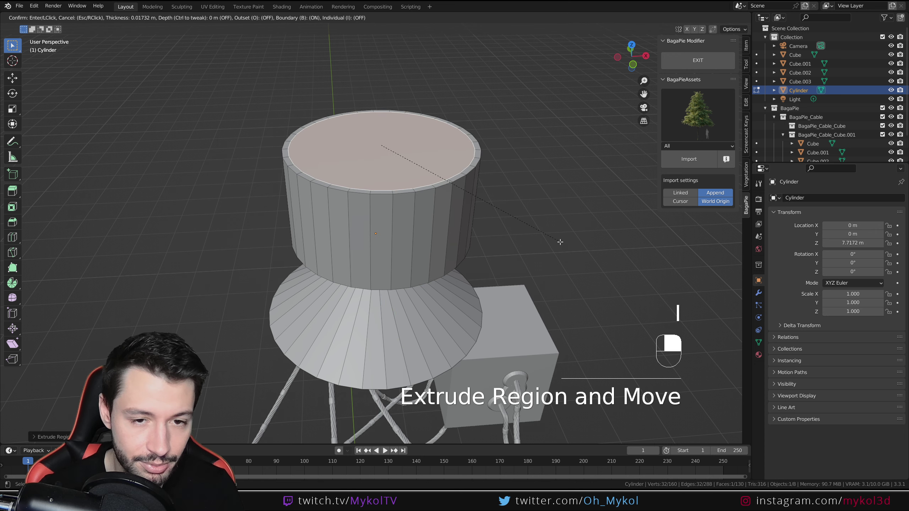
pyautogui.click(554, 240)
pyautogui.press('e')
pyautogui.click(557, 269)
pyautogui.press('Tab')
# Examine the custom fixation shape from several angles together with the wall and cables below it.
pyautogui.scroll(-3, 531, 268)
pyautogui.moveTo(530, 267); pyautogui.dragTo(498, 237, button='middle')
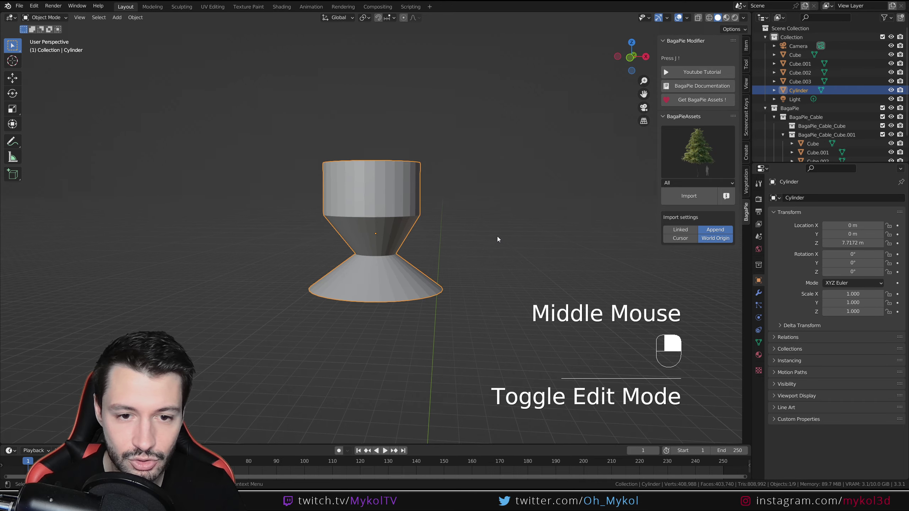
pyautogui.scroll(-5, 410, 283)
pyautogui.moveTo(426, 256); pyautogui.dragTo(429, 200, button='middle')
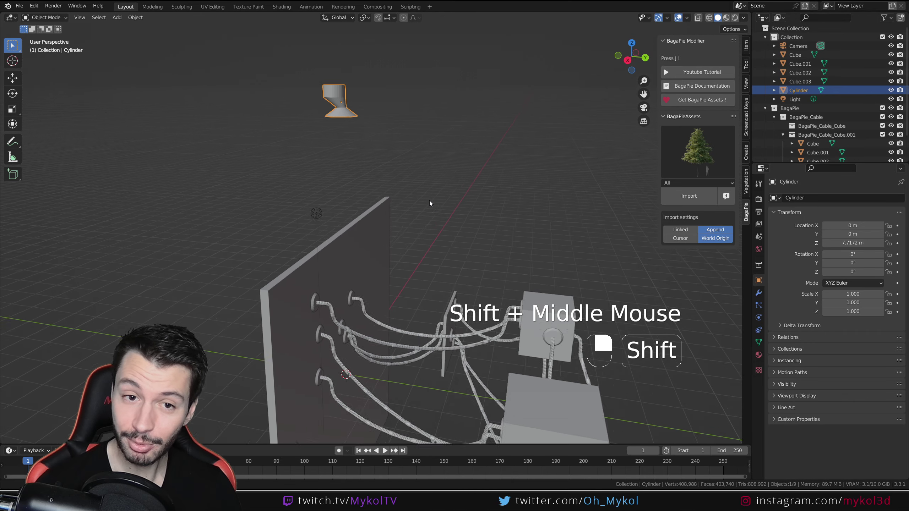
pyautogui.rightClick(328, 111)
pyautogui.click(324, 123)
pyautogui.moveTo(333, 132); pyautogui.dragTo(341, 207, button='middle')
pyautogui.scroll(2, 342, 122)
pyautogui.scroll(-2, 380, 190)
pyautogui.hotkey('ctrl', 'z')
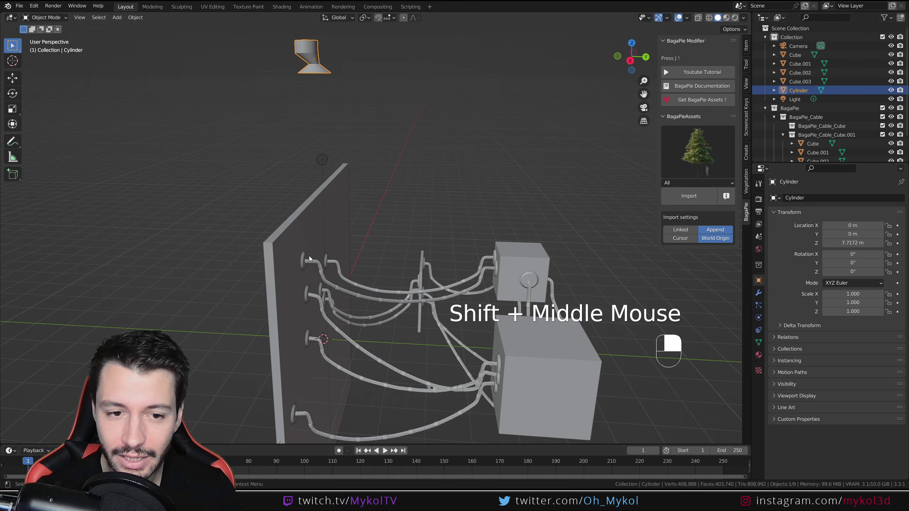
# Select the cable object and switch its Fixation type from Procedural to Custom.
pyautogui.click(324, 269)
pyautogui.scroll(-5, 717, 357)
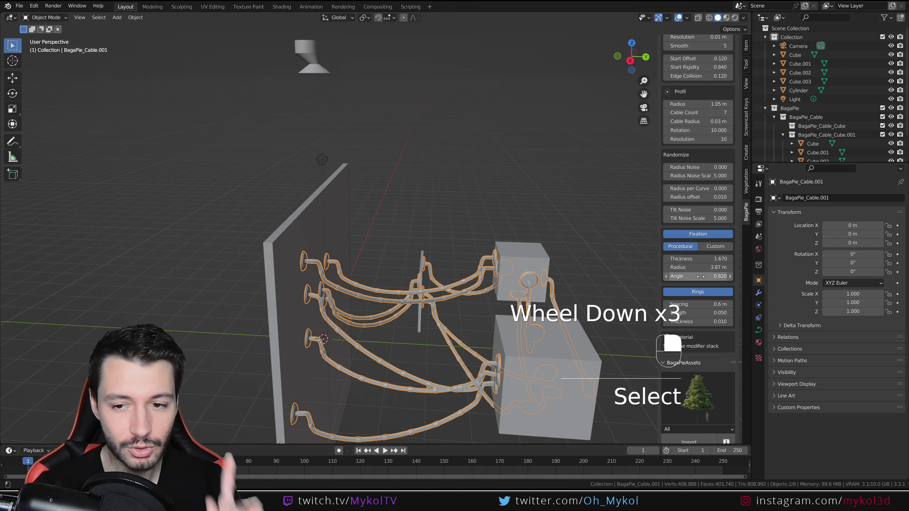
pyautogui.click(718, 204)
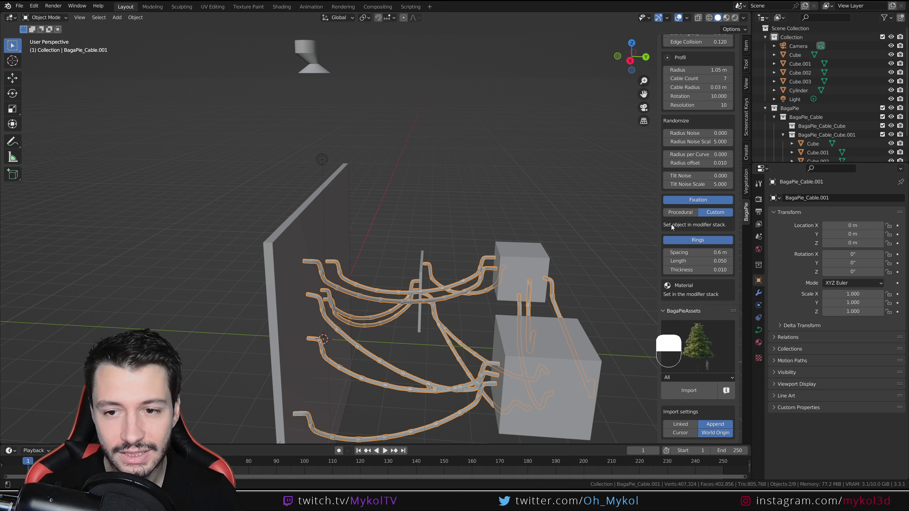
# Assign the Cylinder object as the Custom Fixation in the cable's BagaPie_Cable modifier.
pyautogui.click(758, 293)
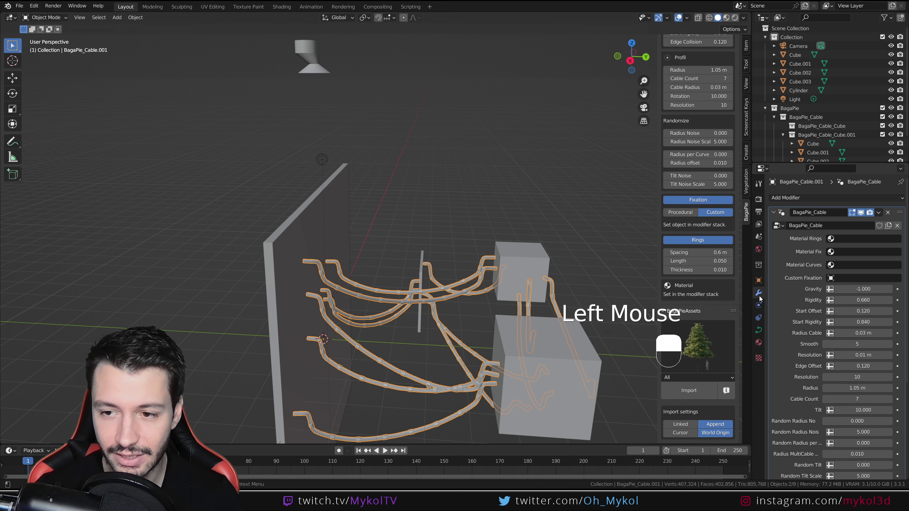
pyautogui.click(846, 278)
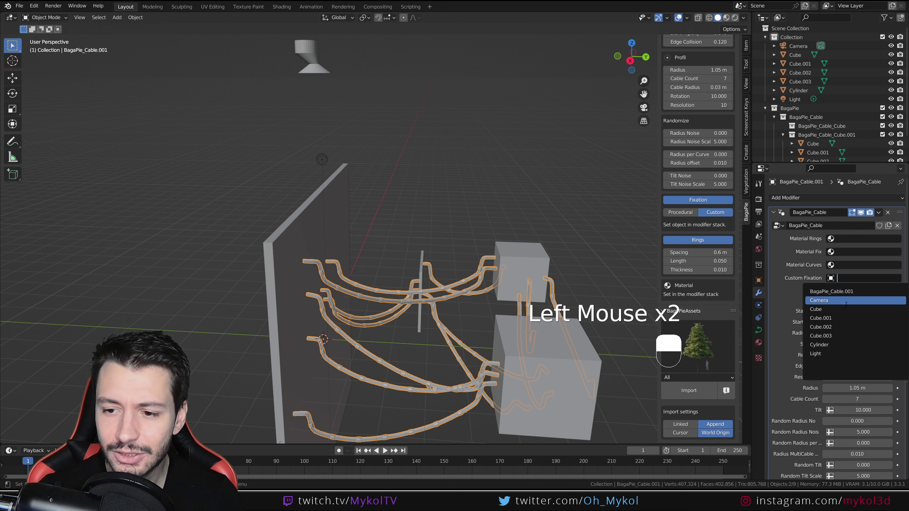
pyautogui.click(313, 61)
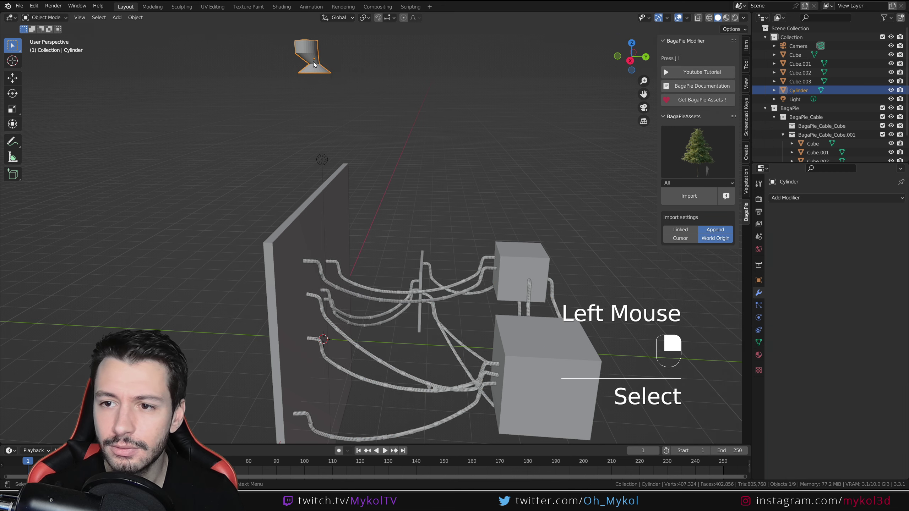
pyautogui.click(361, 287)
pyautogui.click(851, 279)
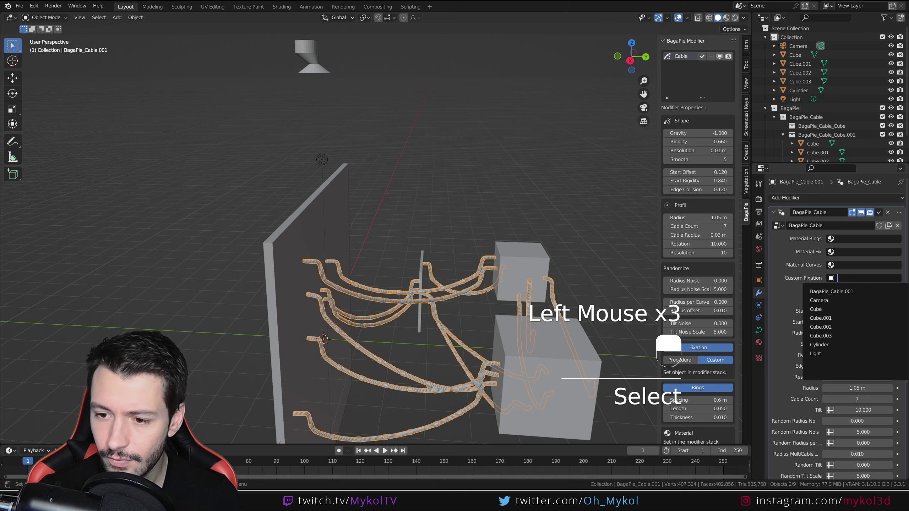
pyautogui.click(836, 344)
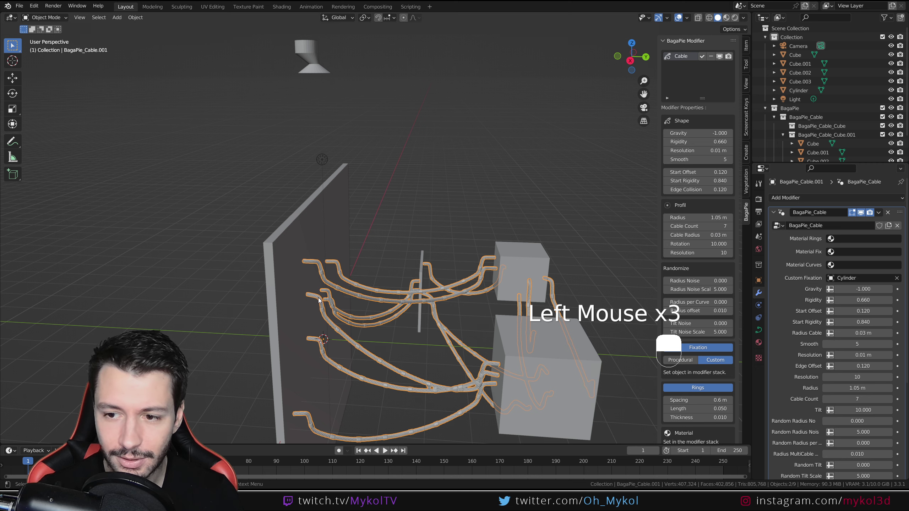
# Examine the cable ends on the wall in wireframe shading for the custom fixations and return to solid shading.
pyautogui.moveTo(318, 297)
pyautogui.mouseDown(button='middle')
pyautogui.moveTo(350, 292)
pyautogui.moveTo(336, 288)
pyautogui.mouseUp(button='middle')
pyautogui.scroll(2, 350, 291)
pyautogui.press('z')
pyautogui.click(271, 289)
pyautogui.moveTo(272, 289); pyautogui.dragTo(330, 264, button='middle')
pyautogui.scroll(2, 260, 301)
pyautogui.scroll(1, 268, 294)
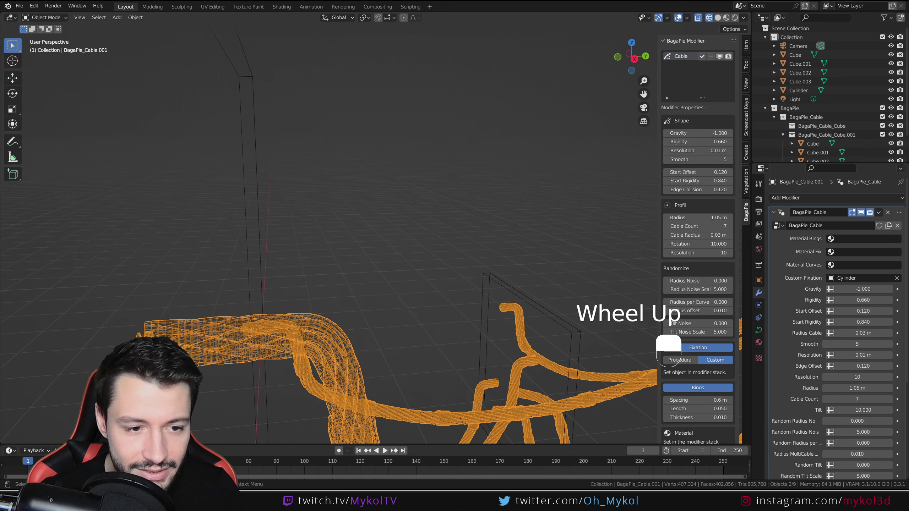
pyautogui.scroll(-2, 272, 313)
pyautogui.moveTo(272, 312)
pyautogui.mouseDown(button='middle')
pyautogui.moveTo(408, 239)
pyautogui.moveTo(341, 75)
pyautogui.mouseUp(button='middle')
pyautogui.press('z')
pyautogui.click(436, 215)
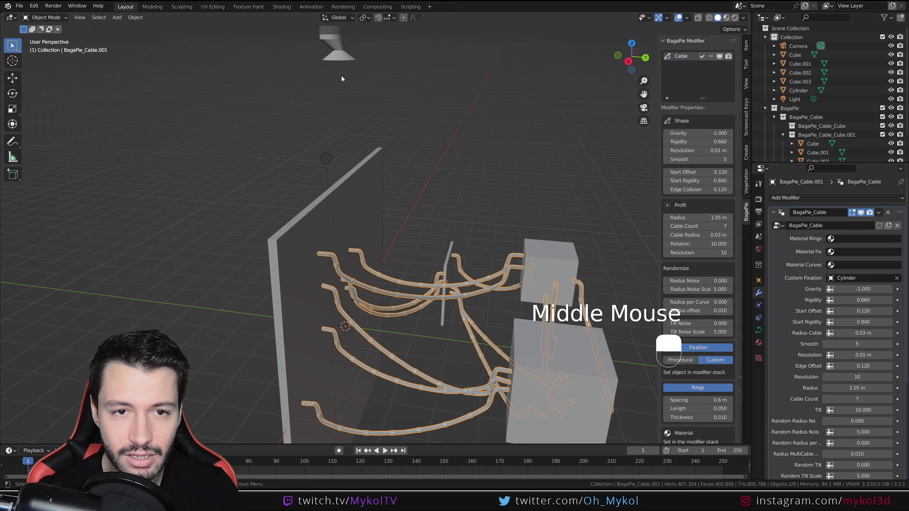
# Scale up the cylinder's entire mesh uniformly in Edit Mode.
pyautogui.click(338, 54)
pyautogui.press('Tab')
pyautogui.press('a')
pyautogui.press('s')
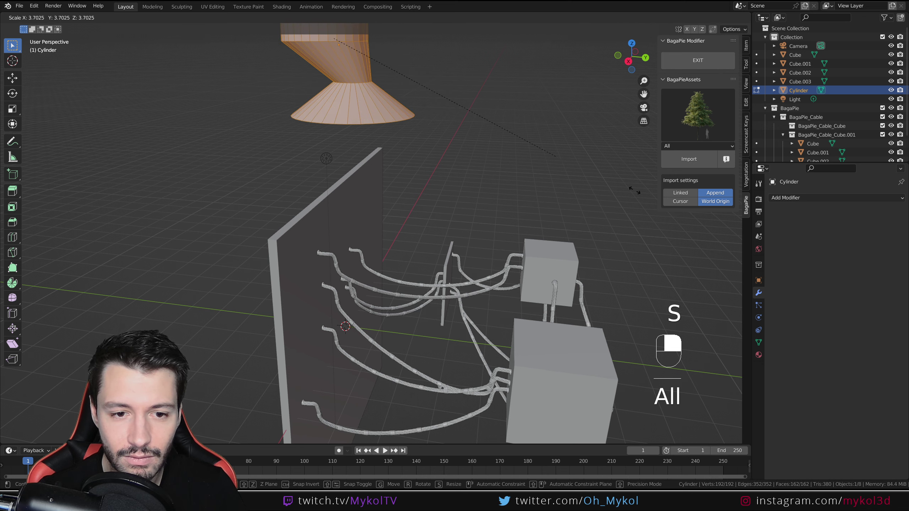
pyautogui.click(678, 236)
# Move the cylinder's entire mesh along the Z axis to seat the fixations against the wall and boxes.
pyautogui.moveTo(678, 237); pyautogui.dragTo(418, 188, button='middle')
pyautogui.scroll(2, 375, 266)
pyautogui.scroll(-3, 436, 199)
pyautogui.press('g')
pyautogui.press('z')
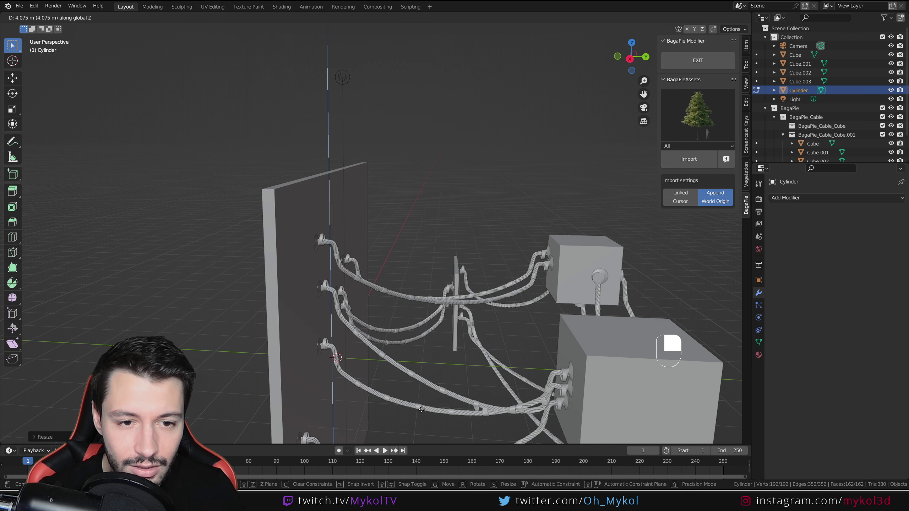
pyautogui.click(427, 426)
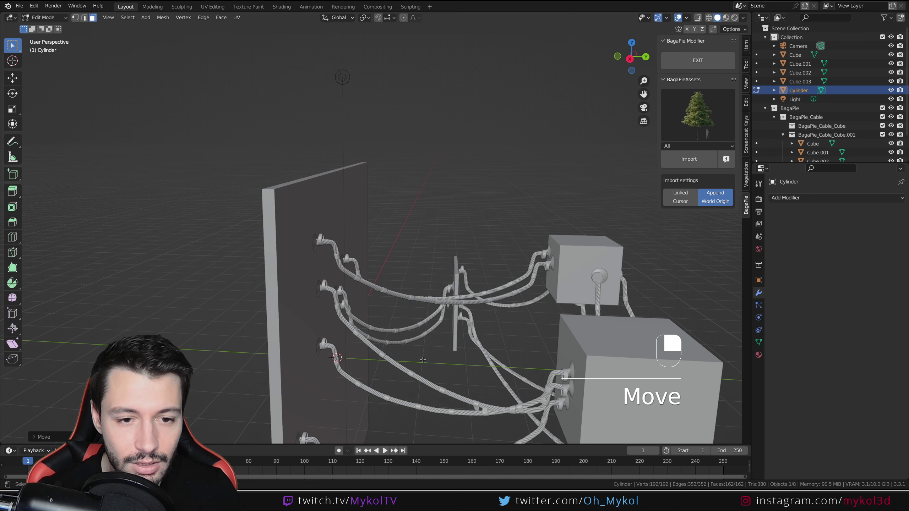
# Shift the cylinder's upper bend edge loop about 0.71 m along the Y axis.
pyautogui.moveTo(427, 426); pyautogui.dragTo(267, 76, button='middle')
pyautogui.press('Tab')
pyautogui.scroll(-5, 327, 273)
pyautogui.press('Tab')
pyautogui.click(84, 18)
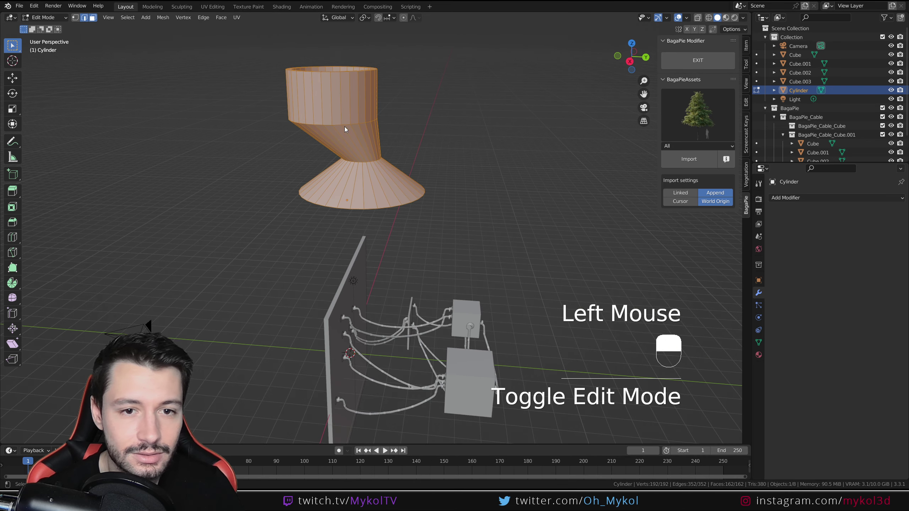
pyautogui.keyDown('alt'); pyautogui.click(357, 125); pyautogui.keyUp('alt')
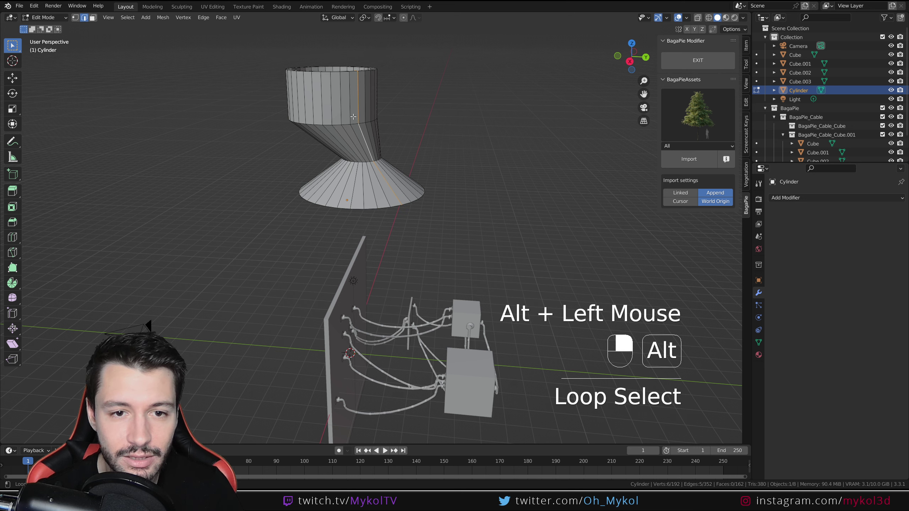
pyautogui.keyDown('alt'); pyautogui.click(353, 122); pyautogui.keyUp('alt')
pyautogui.press('g')
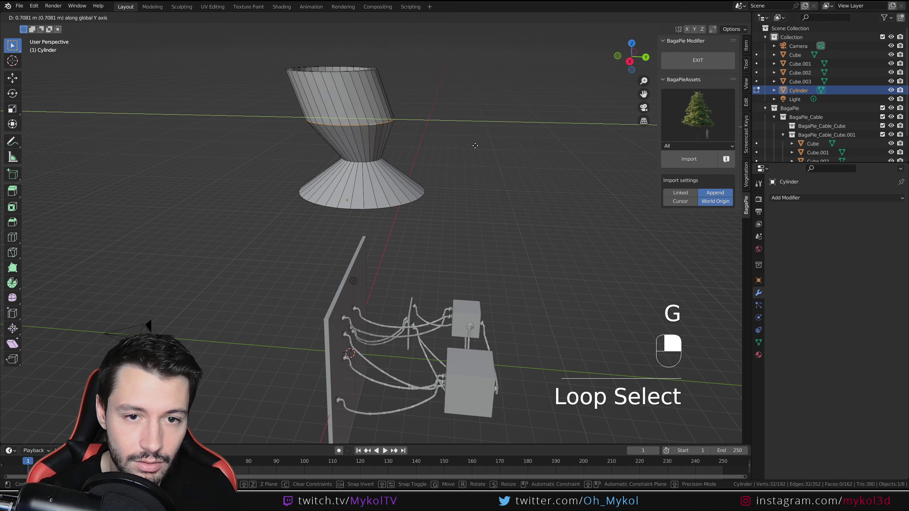
pyautogui.click(475, 146)
# Adjust the same edge loop's position along the Y axis once more and return to Object Mode.
pyautogui.moveTo(463, 155); pyautogui.dragTo(447, 132, button='middle')
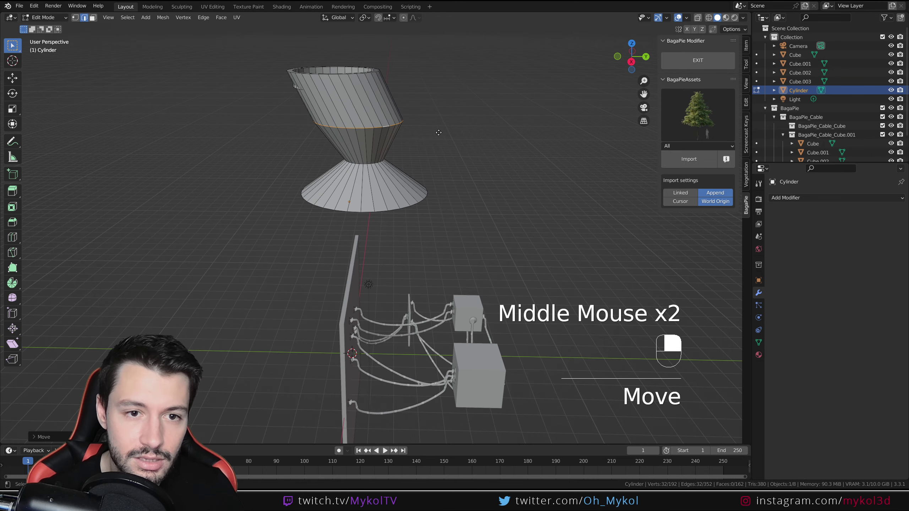
pyautogui.press('g')
pyautogui.press('y')
pyautogui.click(430, 132)
pyautogui.press('Tab')
# Inspect the fixations on the wall up close and apply Shade Smooth to the cylinder.
pyautogui.moveTo(428, 262); pyautogui.dragTo(400, 256, button='middle')
pyautogui.scroll(2, 321, 359)
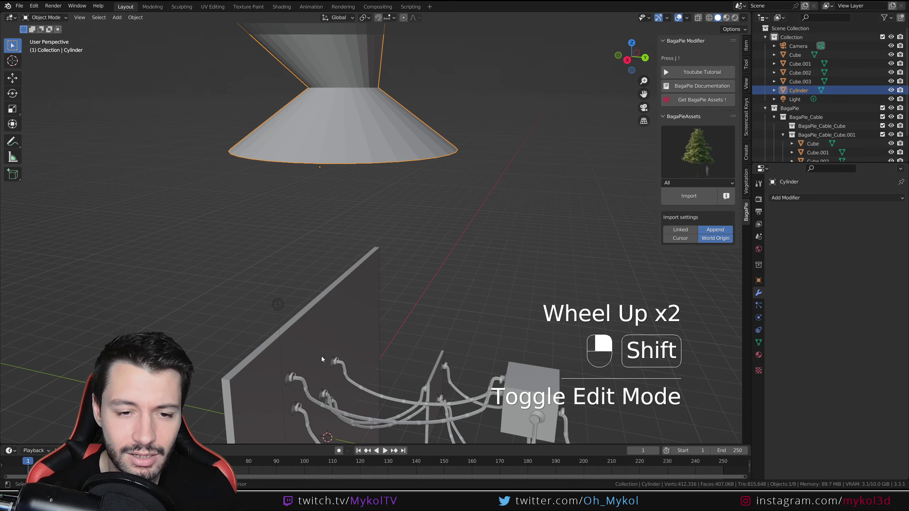
pyautogui.moveTo(321, 356); pyautogui.dragTo(290, 318, button='middle')
pyautogui.scroll(3, 330, 301)
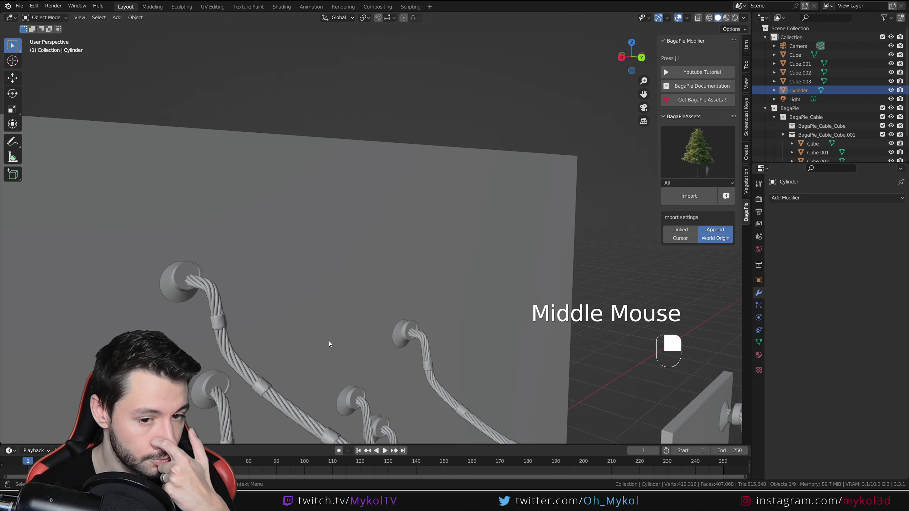
pyautogui.scroll(-2, 328, 344)
pyautogui.rightClick(403, 58)
pyautogui.click(404, 59)
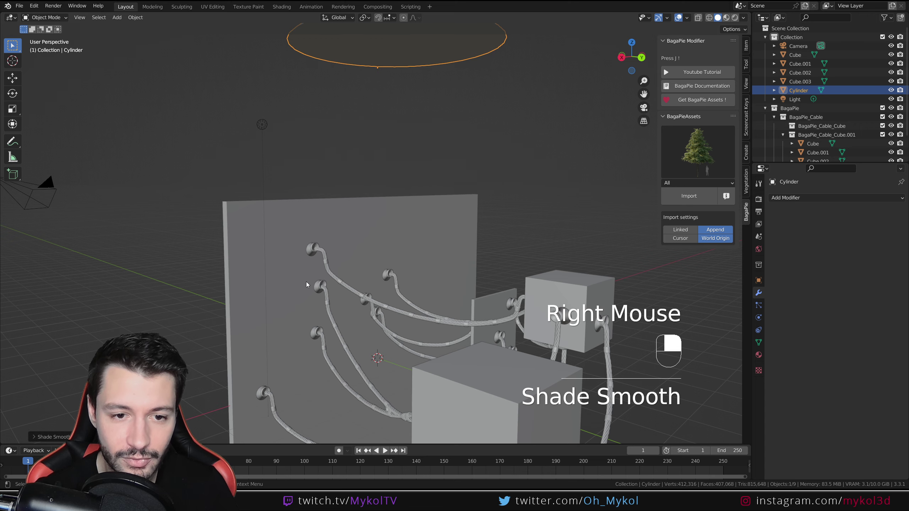
# Select the cable object and examine its custom fixations from several angles, briefly in rendered shading.
pyautogui.scroll(2, 306, 284)
pyautogui.moveTo(298, 295); pyautogui.dragTo(341, 297, button='middle')
pyautogui.moveTo(607, 245); pyautogui.dragTo(436, 295, button='middle')
pyautogui.click(400, 332)
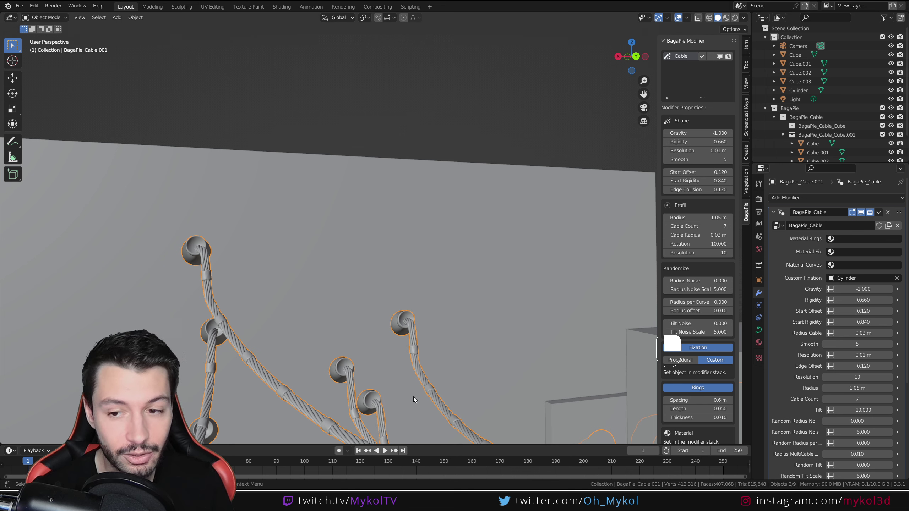
pyautogui.scroll(-3, 415, 395)
pyautogui.moveTo(408, 364)
pyautogui.mouseDown(button='middle')
pyautogui.moveTo(437, 361)
pyautogui.moveTo(387, 290)
pyautogui.moveTo(474, 264)
pyautogui.moveTo(431, 269)
pyautogui.mouseUp(button='middle')
pyautogui.scroll(2, 388, 290)
pyautogui.click(734, 18)
pyautogui.click(718, 17)
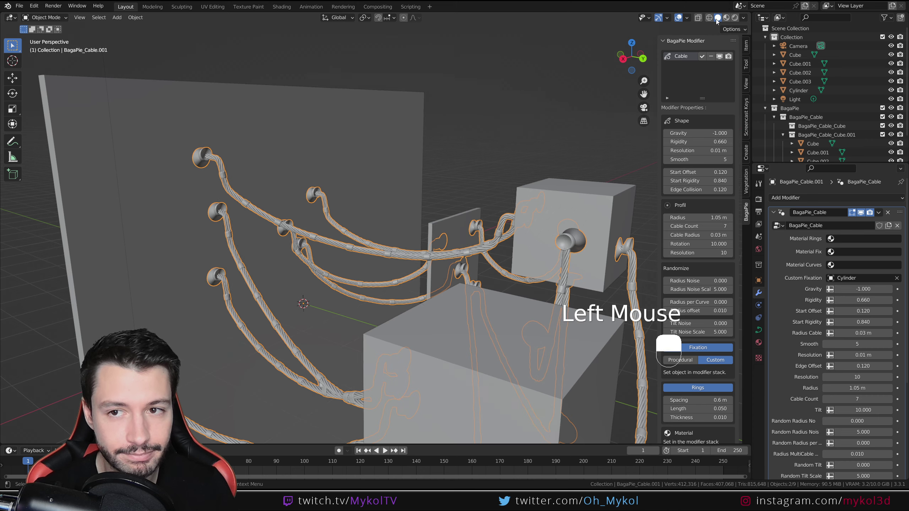
pyautogui.moveTo(375, 230); pyautogui.dragTo(407, 237, button='middle')
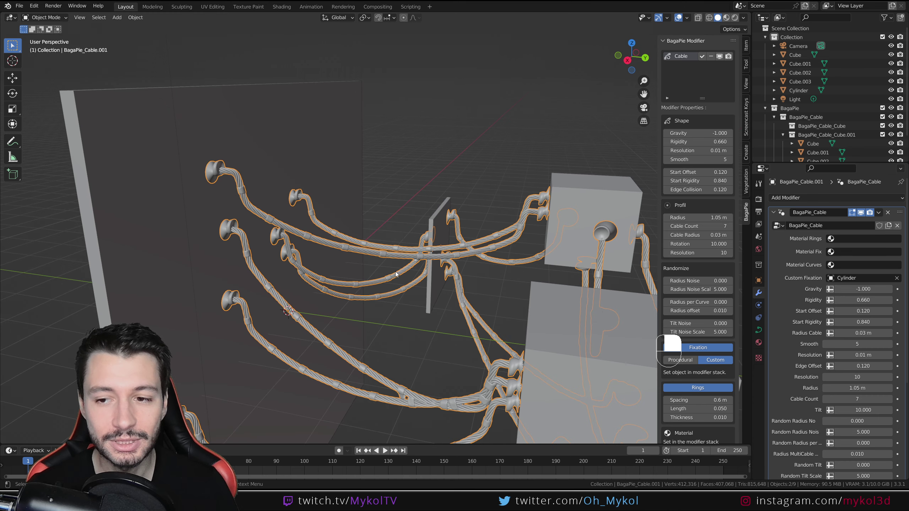
pyautogui.keyDown('shift'); pyautogui.moveTo(382, 271); pyautogui.dragTo(341, 219, button='middle'); pyautogui.keyUp('shift')
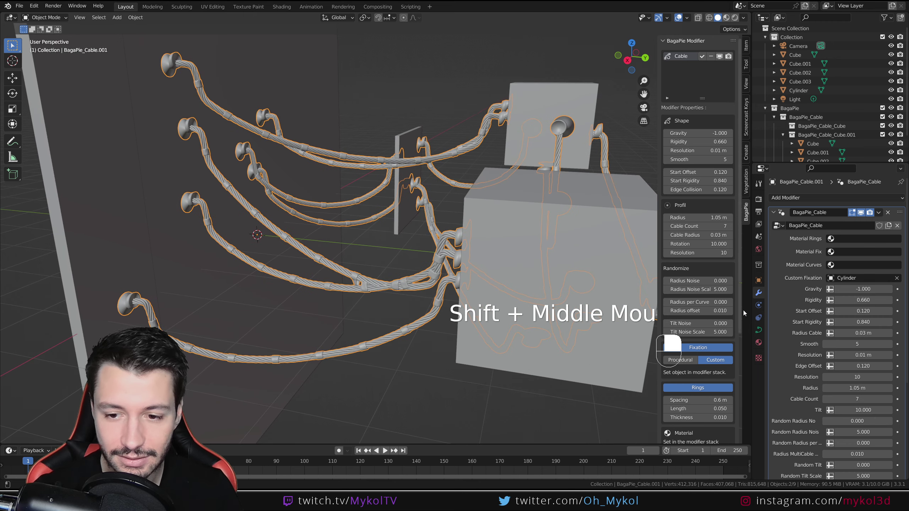
# Switch the cable's Rings off and back on.
pyautogui.scroll(-4, 692, 256)
pyautogui.click(696, 245)
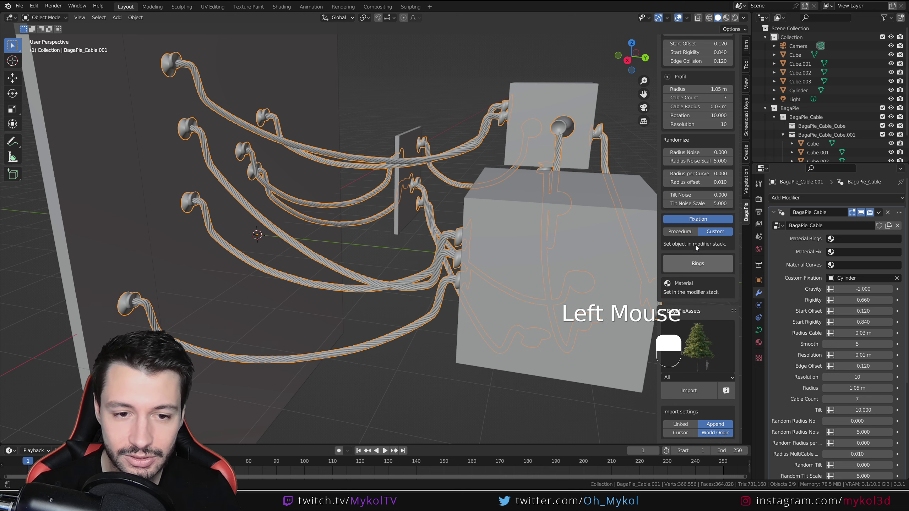
pyautogui.click(694, 265)
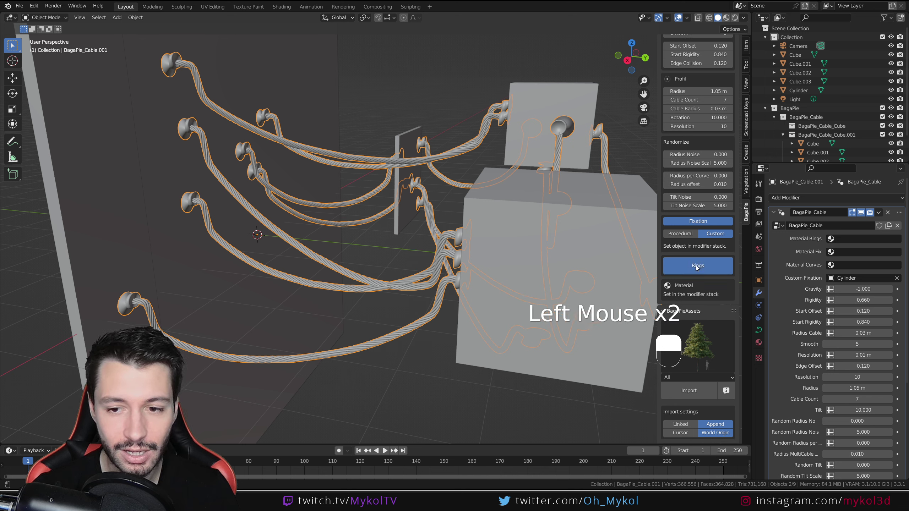
pyautogui.scroll(-2, 688, 253)
# Set the rings' Spacing to 0.86 m, Length to 0.320 and Thickness to 0.200, and view the cables from several angles.
pyautogui.click(688, 253)
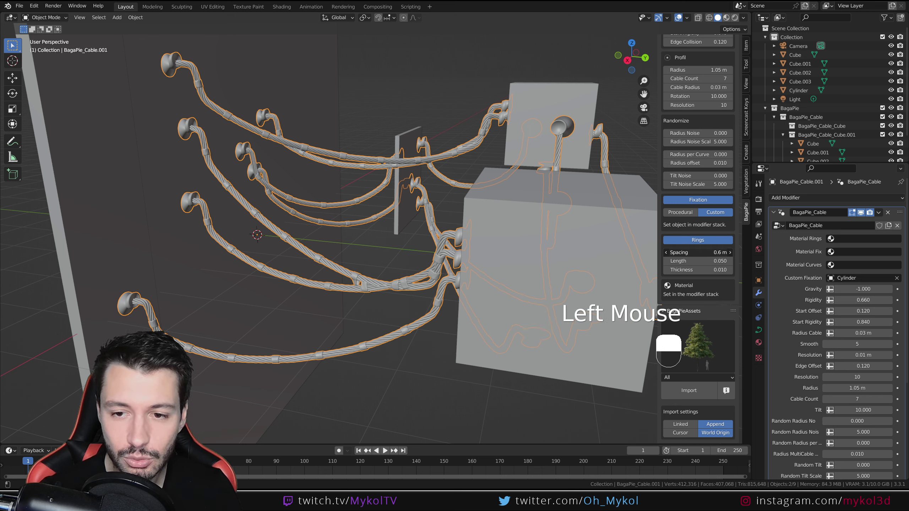
pyautogui.moveTo(688, 253)
pyautogui.mouseDown()
pyautogui.moveTo(667, 253)
pyautogui.moveTo(722, 261)
pyautogui.moveTo(687, 270)
pyautogui.mouseUp()
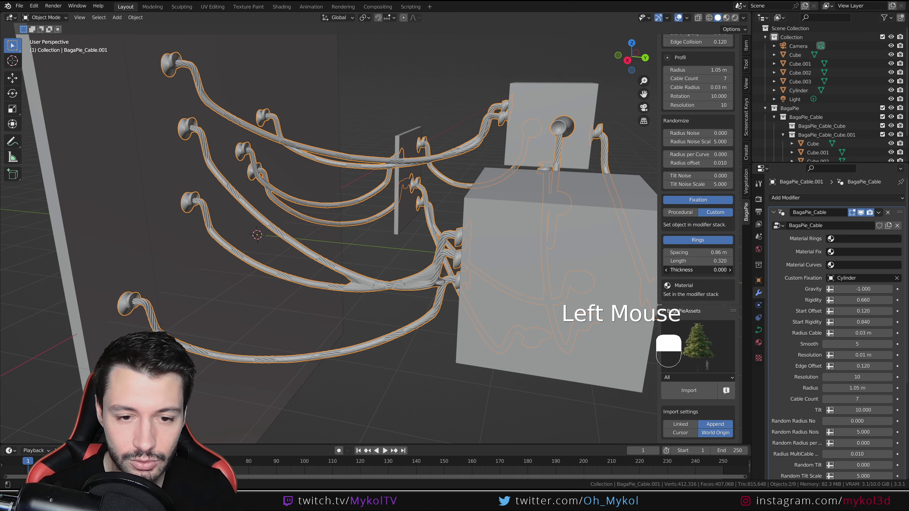
pyautogui.scroll(5, 449, 400)
pyautogui.keyDown('shift'); pyautogui.moveTo(449, 401); pyautogui.dragTo(385, 271, button='middle'); pyautogui.keyUp('shift')
pyautogui.moveTo(698, 270)
pyautogui.mouseDown()
pyautogui.moveTo(720, 270)
pyautogui.moveTo(699, 269)
pyautogui.mouseUp()
pyautogui.moveTo(378, 257); pyautogui.dragTo(279, 101, button='middle')
pyautogui.moveTo(464, 169); pyautogui.dragTo(457, 196, button='middle')
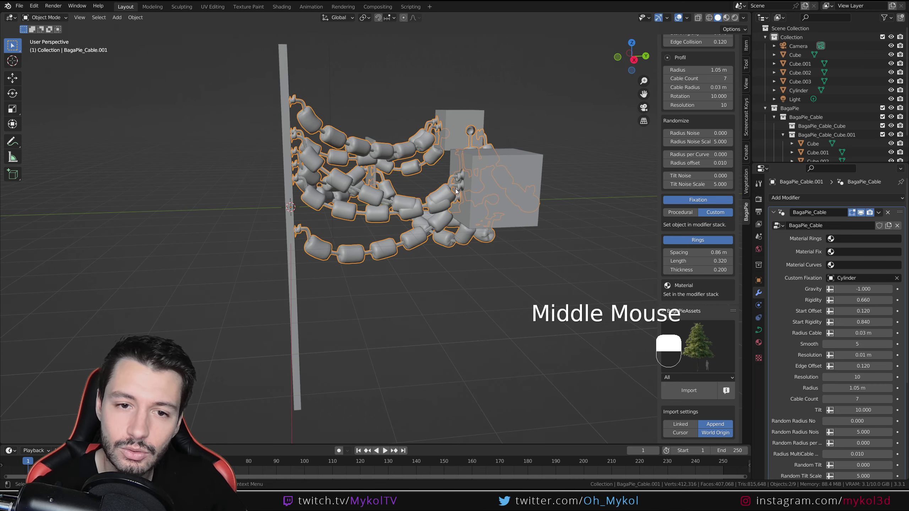
pyautogui.moveTo(404, 152); pyautogui.dragTo(315, 140, button='middle')
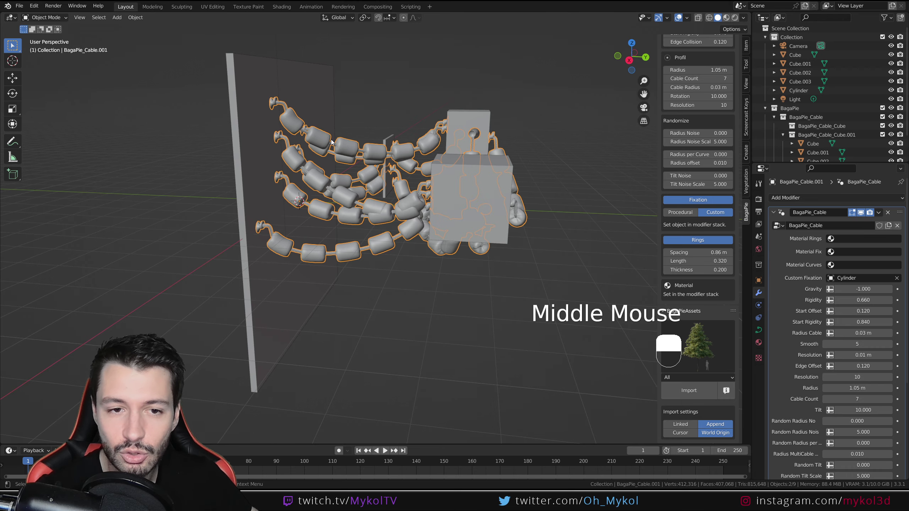
pyautogui.moveTo(467, 227); pyautogui.dragTo(465, 251, button='middle')
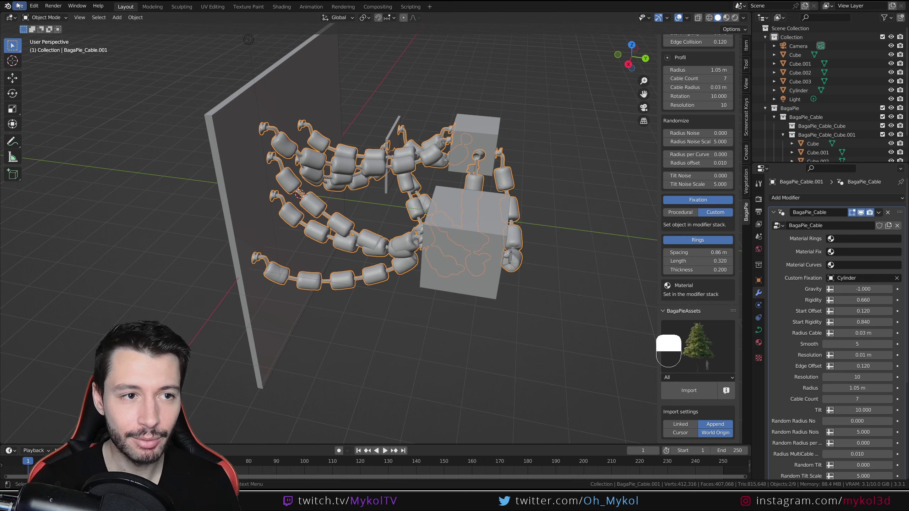
# Start a new file with the default cube scene.
pyautogui.click(18, 5)
pyautogui.moveTo(36, 15)
pyautogui.click(136, 21)
pyautogui.click(478, 261)
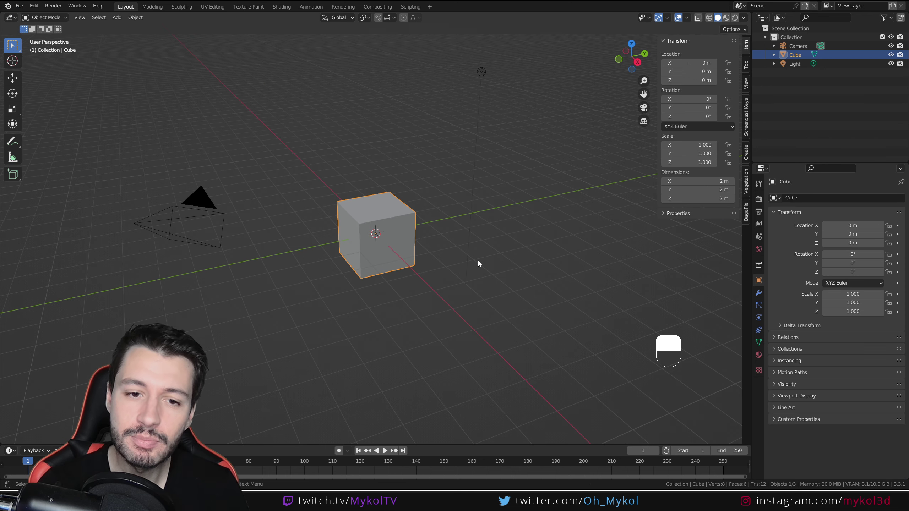
# Add BagaPie Pipes to the default cube.
pyautogui.moveTo(393, 237); pyautogui.dragTo(444, 227, button='middle')
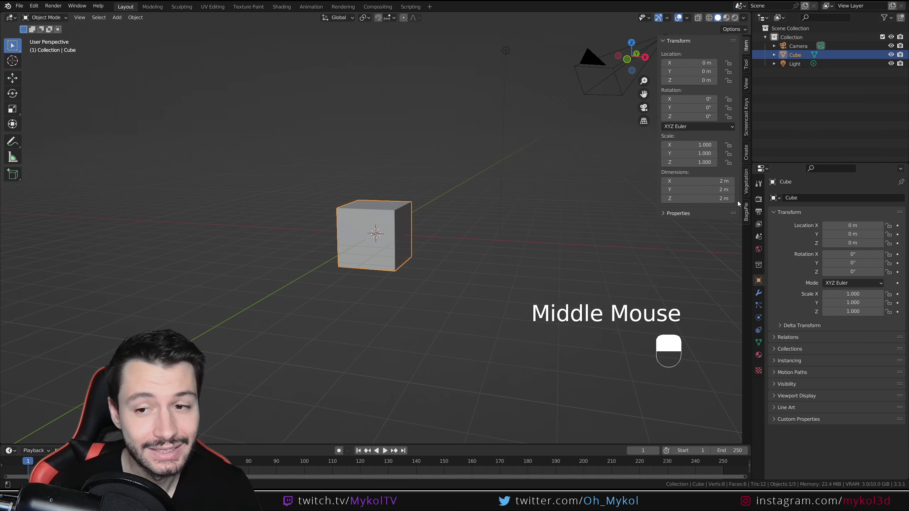
pyautogui.press('j')
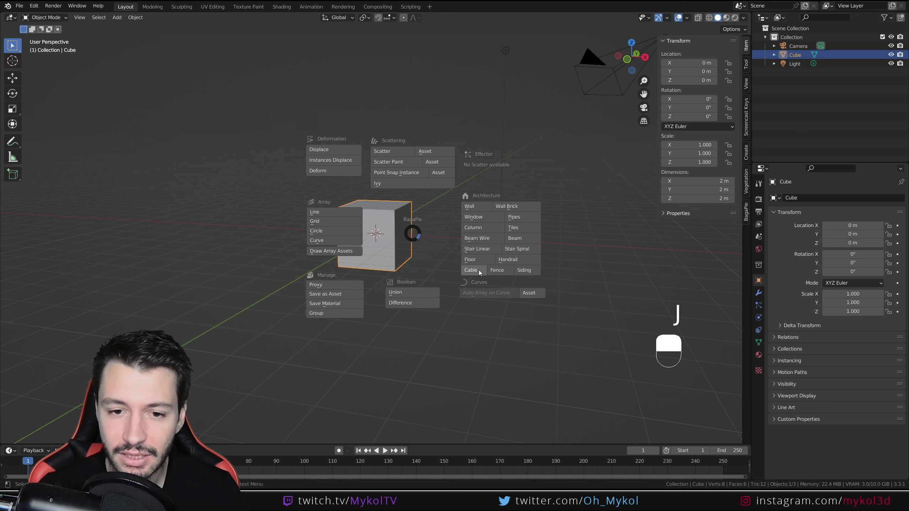
pyautogui.click(522, 217)
pyautogui.moveTo(523, 221); pyautogui.dragTo(384, 215, button='middle')
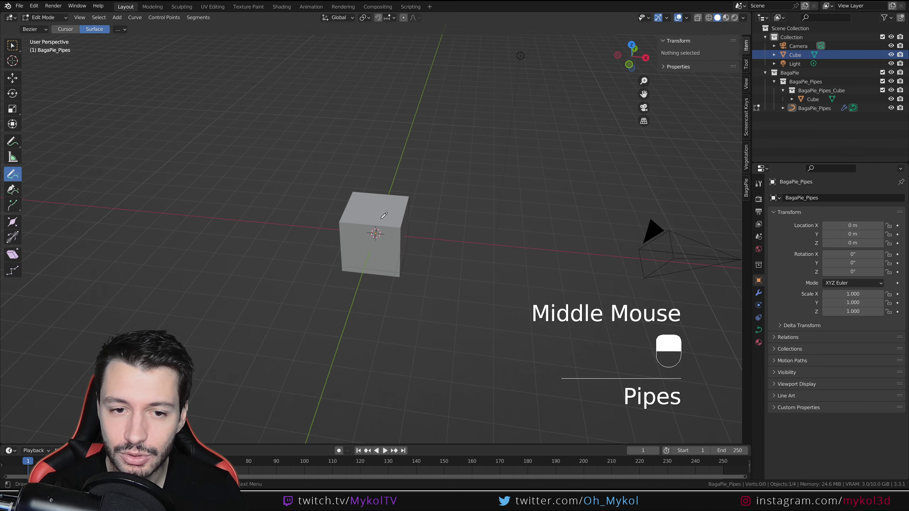
# Draw three short pipes freehand on different faces of the cube.
pyautogui.moveTo(379, 203); pyautogui.dragTo(380, 203)
pyautogui.moveTo(408, 264)
pyautogui.mouseDown(button='middle')
pyautogui.moveTo(405, 238)
pyautogui.moveTo(428, 211)
pyautogui.mouseUp(button='middle')
pyautogui.moveTo(412, 251); pyautogui.dragTo(379, 265)
pyautogui.moveTo(379, 266); pyautogui.dragTo(400, 253, button='middle')
pyautogui.moveTo(399, 253); pyautogui.dragTo(408, 236)
# Return to Object Mode and delete the pipes together with the cube.
pyautogui.moveTo(408, 237)
pyautogui.mouseDown(button='middle')
pyautogui.moveTo(467, 308)
pyautogui.moveTo(454, 375)
pyautogui.moveTo(339, 313)
pyautogui.moveTo(215, 179)
pyautogui.moveTo(40, 34)
pyautogui.mouseUp(button='middle')
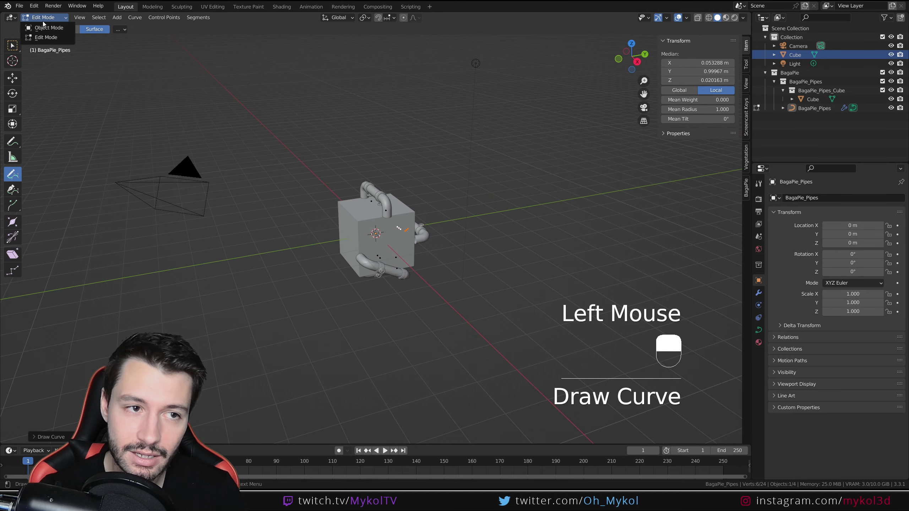
pyautogui.click(44, 27)
pyautogui.press('Delete')
# Add a new mesh cube at the scene origin.
pyautogui.moveTo(297, 182); pyautogui.dragTo(402, 177, button='middle')
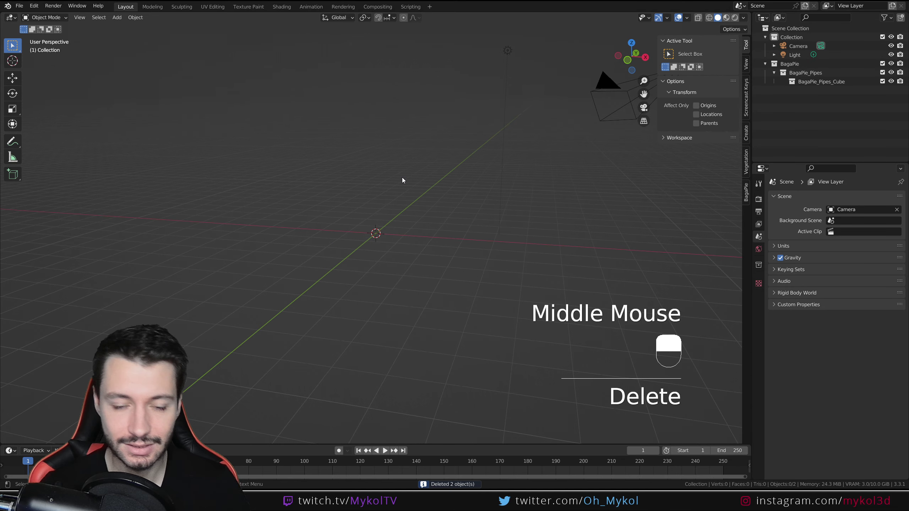
pyautogui.hotkey('shift', 'a')
pyautogui.moveTo(402, 178)
pyautogui.click(436, 176)
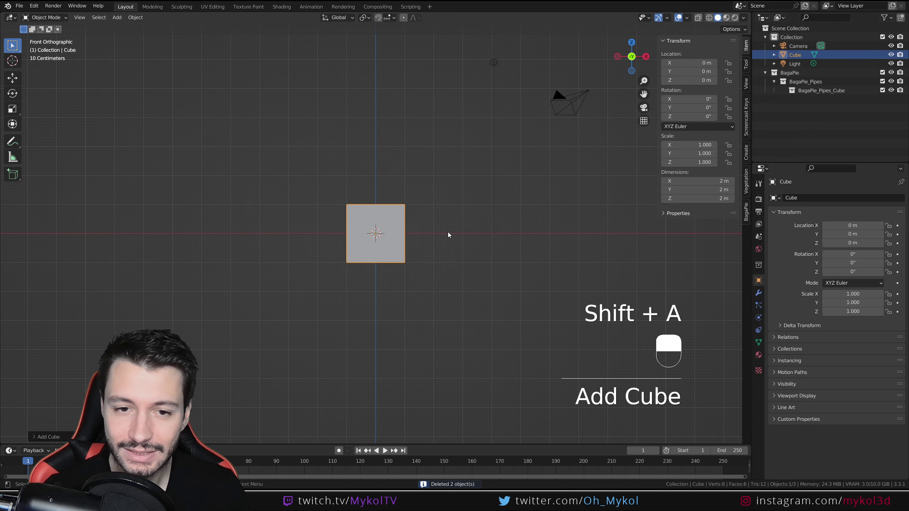
# Scale the cube into an upright wall about 0.52 m thick and 14.9 m wide and tall, and apply its transform.
pyautogui.press('s')
pyautogui.press('x')
pyautogui.click(391, 232)
pyautogui.press('s')
pyautogui.click(501, 245)
pyautogui.press('s')
pyautogui.press('x')
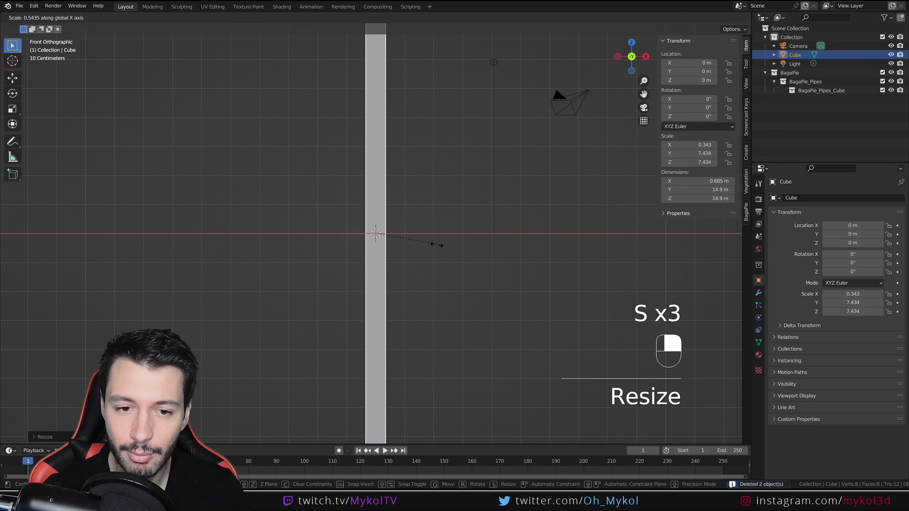
pyautogui.click(426, 246)
pyautogui.hotkey('ctrl', 'a')
pyautogui.click(425, 246)
# Add a second mesh cube and move it in front of the wall, to about X 6.78, Y 2.55, Z -2.14 m.
pyautogui.moveTo(440, 256); pyautogui.dragTo(387, 256, button='middle')
pyautogui.hotkey('shift', 'a')
pyautogui.moveTo(394, 256)
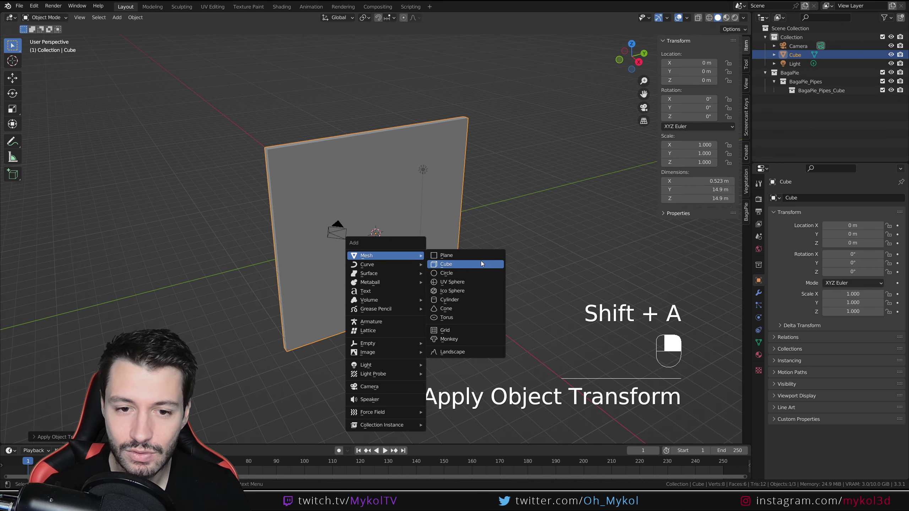
pyautogui.click(482, 265)
pyautogui.moveTo(403, 293); pyautogui.dragTo(423, 288, button='middle')
pyautogui.press('g')
pyautogui.click(519, 293)
# Scale the second cube into a thin panel about 0.5 m thick and 3.7 m wide and tall.
pyautogui.press('s')
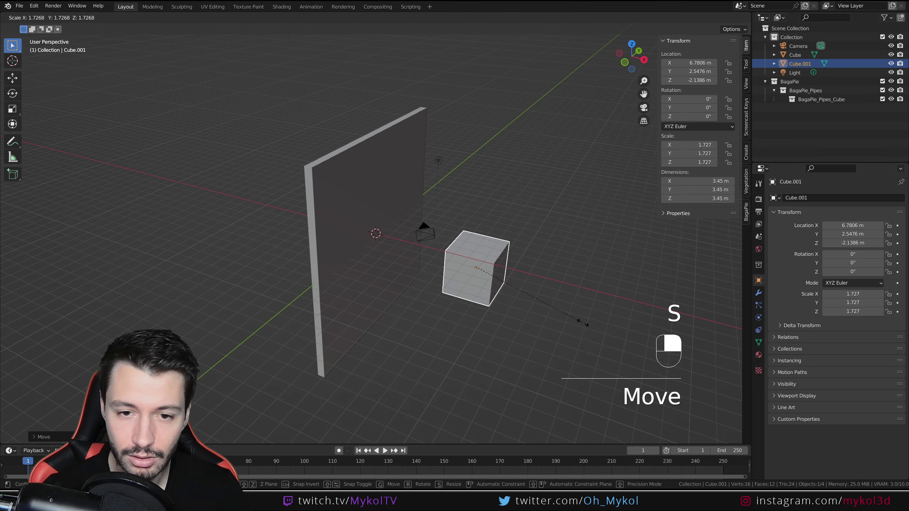
pyautogui.click(568, 319)
pyautogui.press('s')
pyautogui.press('x')
pyautogui.click(470, 281)
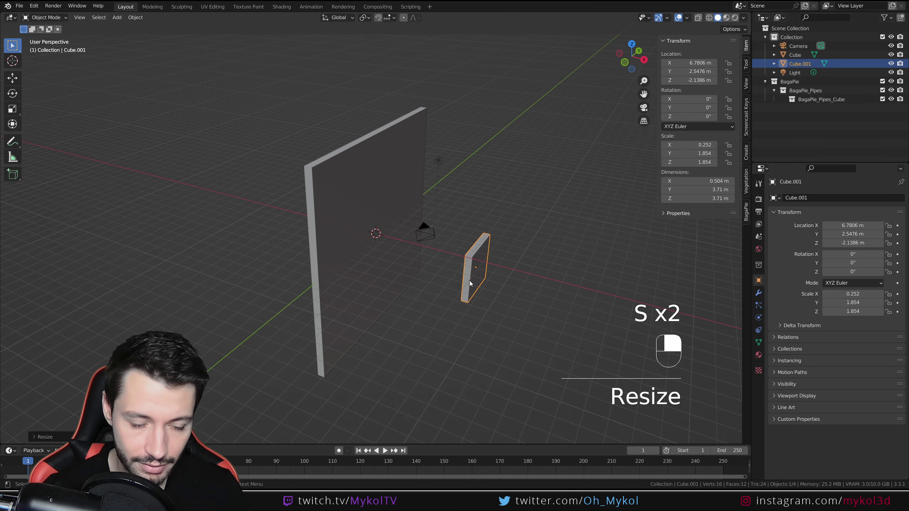
# Add a third cube at about X 13.0, Y 6.2, Z 3.0 m and scale it to about 3.5 m per side.
pyautogui.moveTo(470, 280); pyautogui.dragTo(465, 283, button='middle')
pyautogui.hotkey('shift', 'a')
pyautogui.moveTo(463, 285)
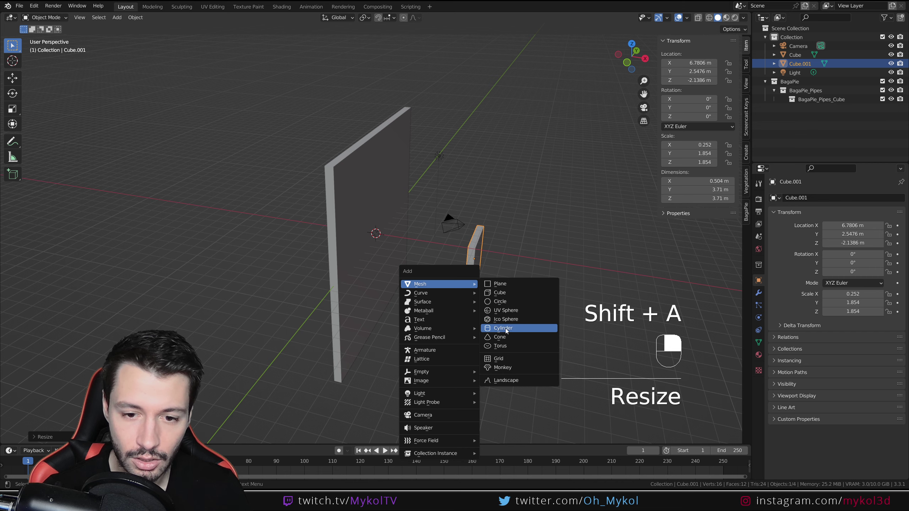
pyautogui.click(500, 295)
pyautogui.press('g')
pyautogui.click(612, 250)
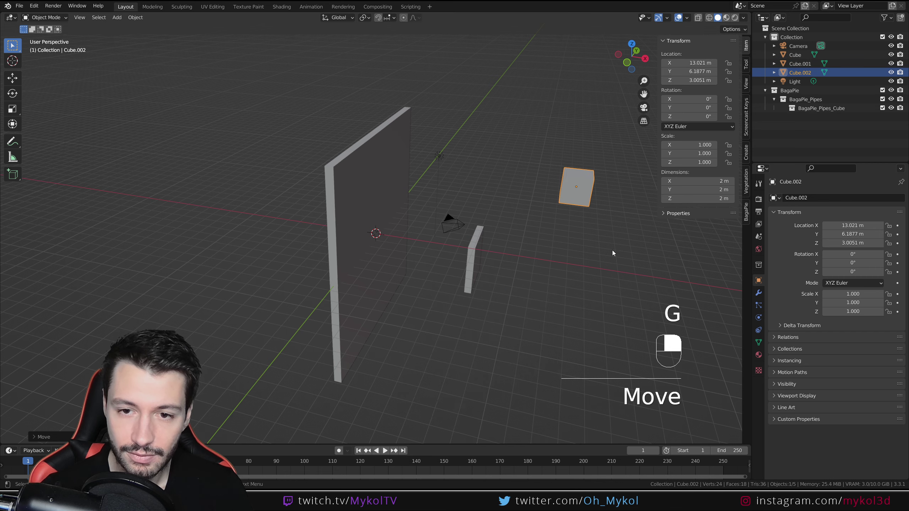
pyautogui.press('s')
pyautogui.click(680, 275)
# Duplicate the large cube and place the copy beside it, at about X 14.5, Y -0.6, Z 3.0 m.
pyautogui.moveTo(582, 280); pyautogui.dragTo(506, 275, button='middle')
pyautogui.hotkey('shift', 'd')
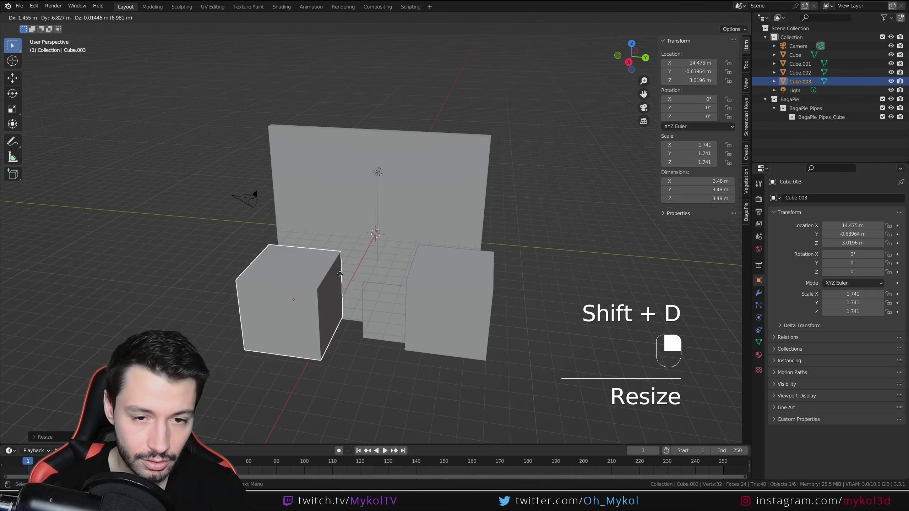
pyautogui.click(336, 267)
# Select the two large cubes, the small panel and finally the wall, and add BagaPie Pipes to them.
pyautogui.moveTo(336, 267); pyautogui.dragTo(496, 289, button='middle')
pyautogui.keyDown('shift'); pyautogui.click(478, 272); pyautogui.keyUp('shift')
pyautogui.keyDown('shift'); pyautogui.click(596, 215); pyautogui.keyUp('shift')
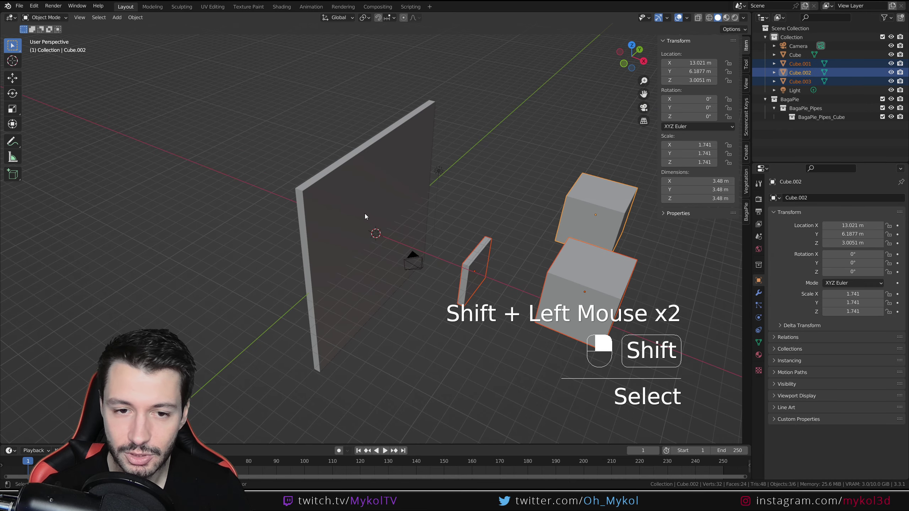
pyautogui.keyDown('shift'); pyautogui.click(366, 213); pyautogui.keyUp('shift')
pyautogui.press('j')
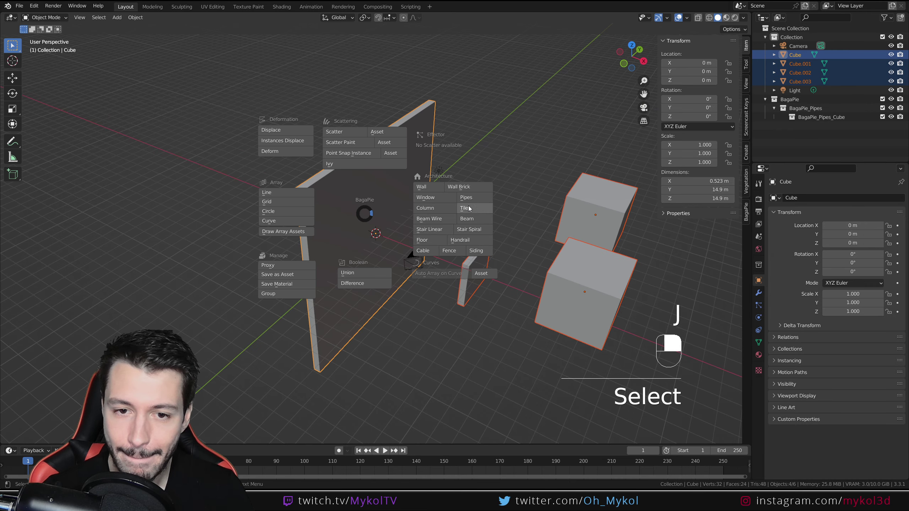
pyautogui.click(476, 197)
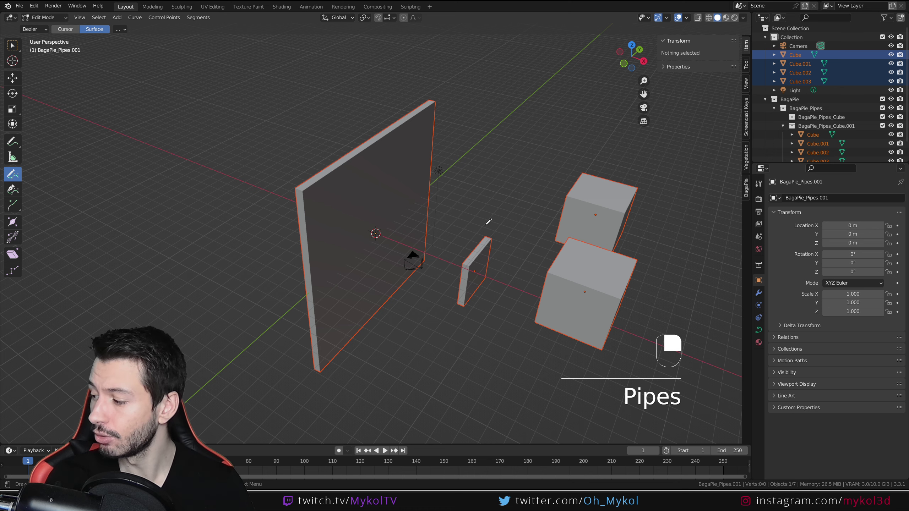
# Draw two roughly parallel pipes freehand from the wall to the small panel.
pyautogui.moveTo(484, 222); pyautogui.dragTo(403, 276, button='middle')
pyautogui.scroll(3, 412, 309)
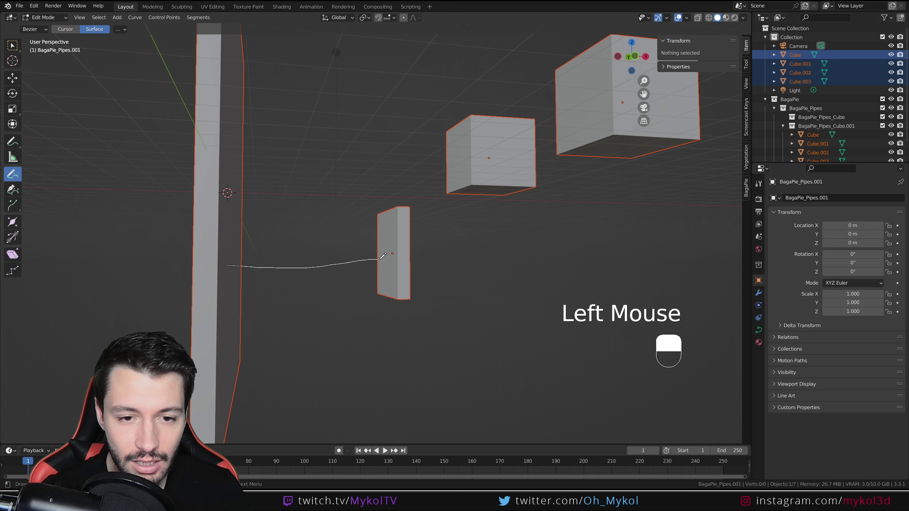
pyautogui.moveTo(380, 260); pyautogui.dragTo(384, 259)
pyautogui.moveTo(238, 234); pyautogui.dragTo(385, 236)
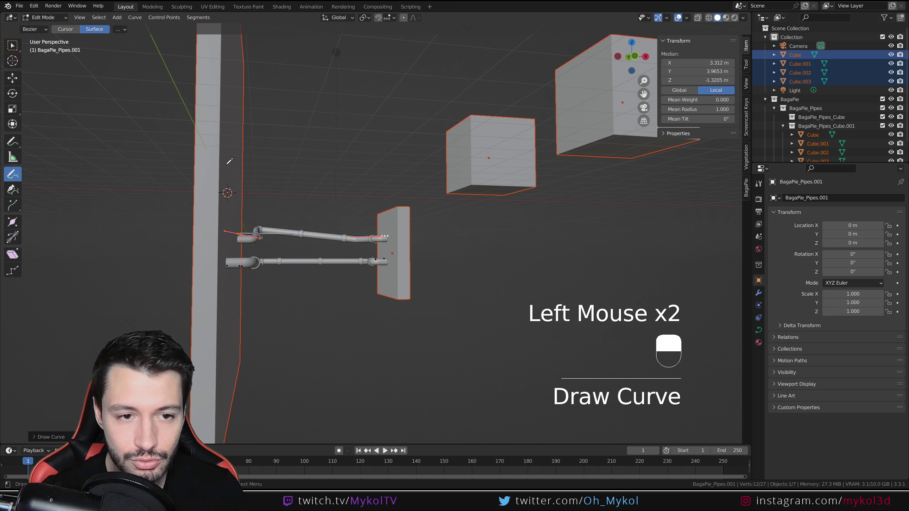
# Draw further pipes freehand linking the wall, the small panel and the two large cubes from several sides.
pyautogui.moveTo(458, 159); pyautogui.dragTo(459, 159)
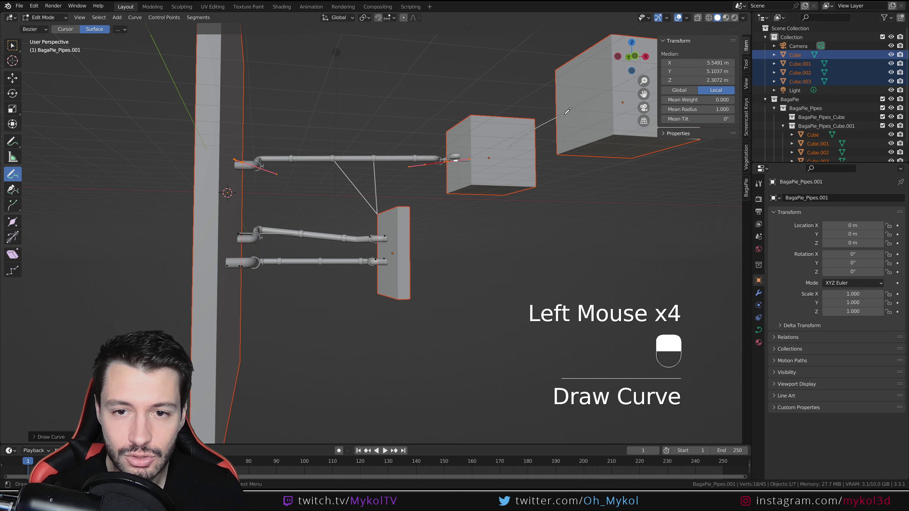
pyautogui.moveTo(605, 202); pyautogui.dragTo(616, 150)
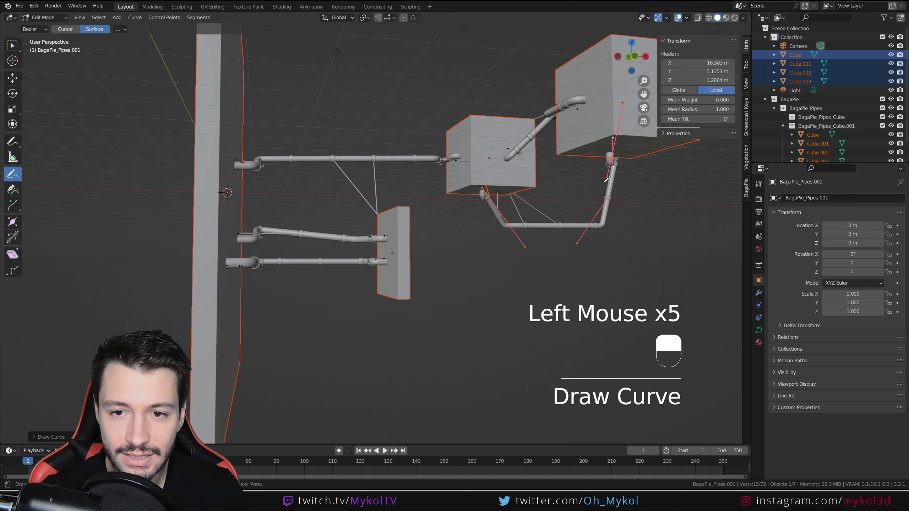
pyautogui.moveTo(495, 199); pyautogui.dragTo(431, 218, button='middle')
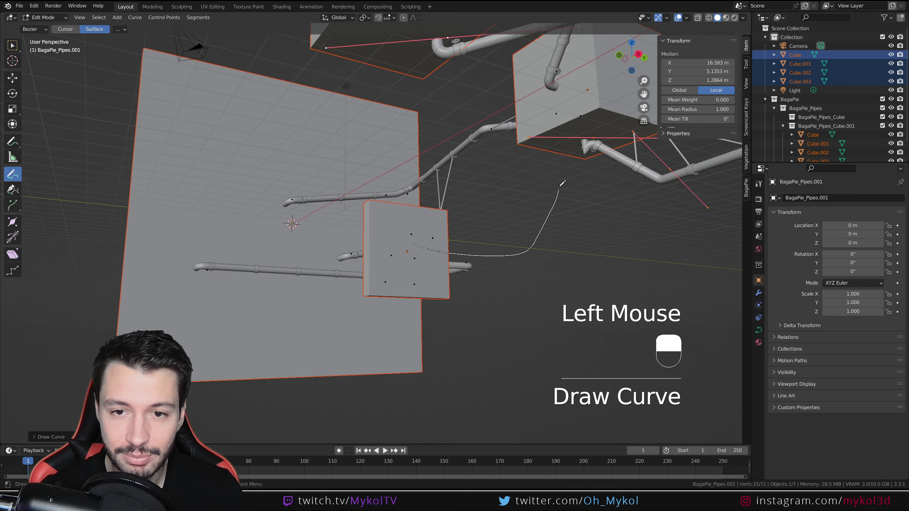
pyautogui.moveTo(562, 183); pyautogui.dragTo(567, 136)
pyautogui.moveTo(567, 136)
pyautogui.mouseDown(button='middle')
pyautogui.moveTo(382, 256)
pyautogui.moveTo(342, 217)
pyautogui.mouseUp(button='middle')
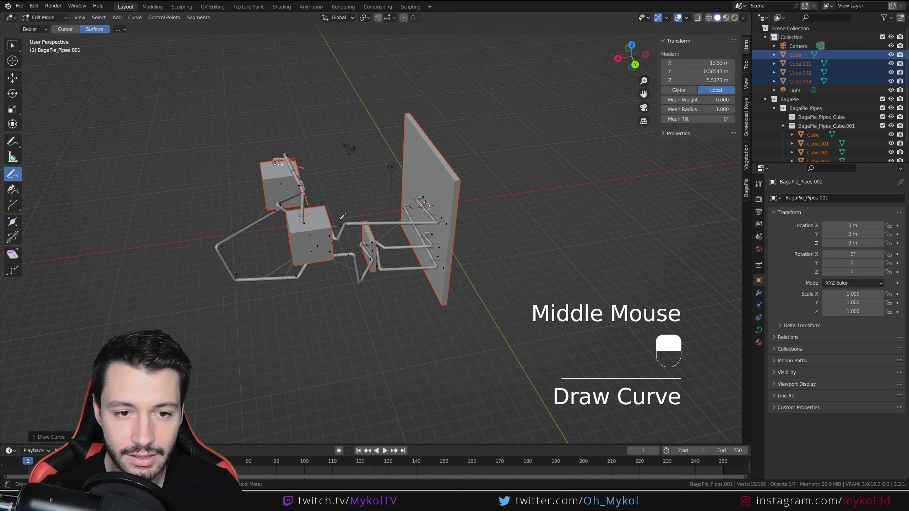
pyautogui.moveTo(311, 251); pyautogui.dragTo(393, 286)
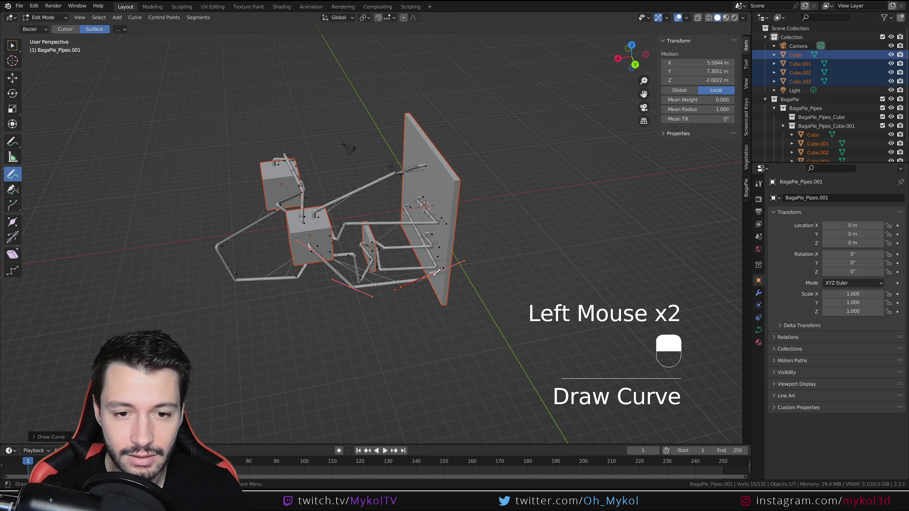
pyautogui.moveTo(435, 275); pyautogui.dragTo(472, 264, button='middle')
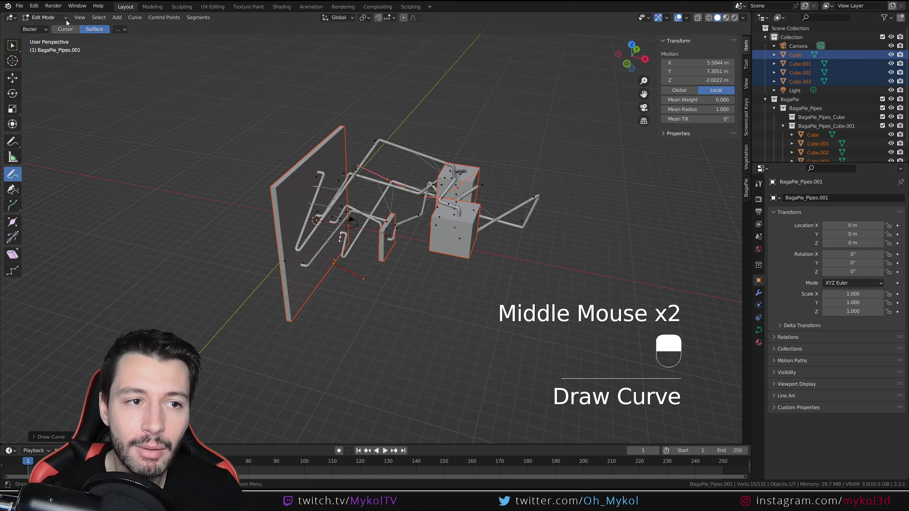
# Return to Object Mode, select the pipe network and open its BagaPie modifier settings.
pyautogui.click(53, 17)
pyautogui.click(57, 26)
pyautogui.scroll(2, 368, 204)
pyautogui.click(386, 177)
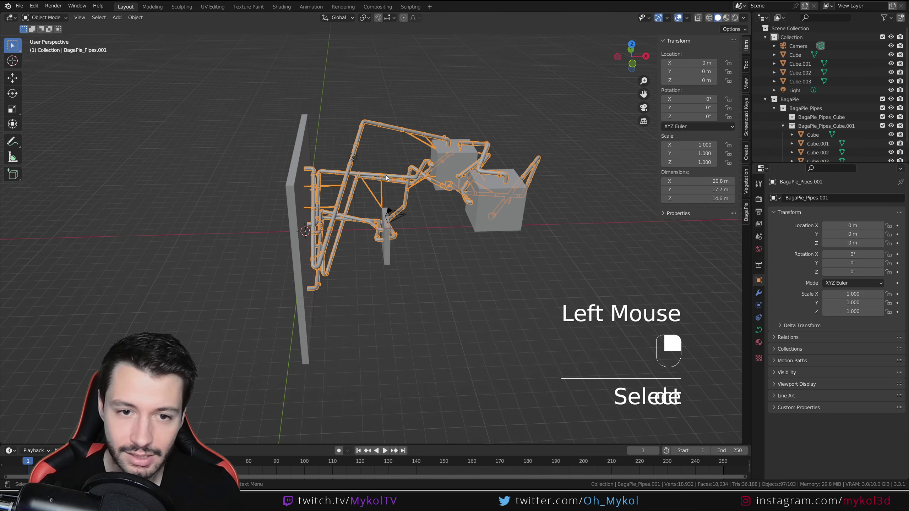
pyautogui.scroll(2, 429, 219)
pyautogui.moveTo(442, 228); pyautogui.dragTo(393, 251, button='middle')
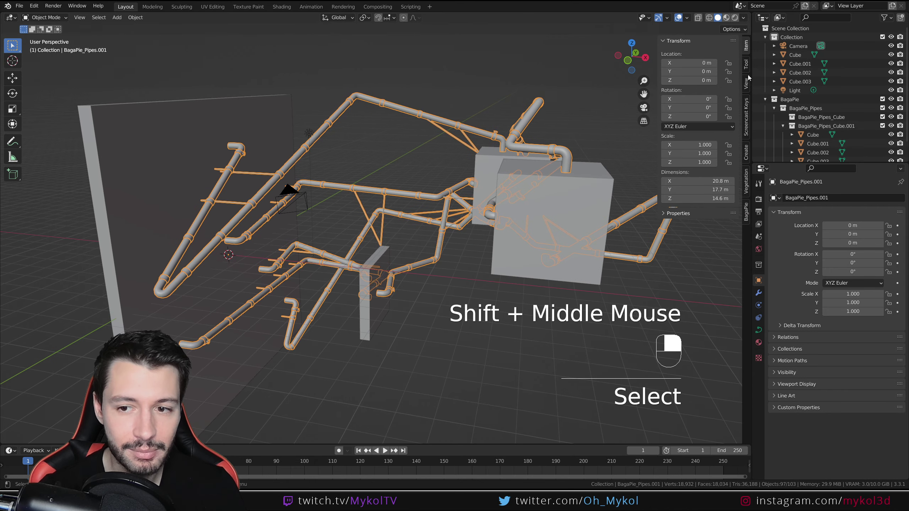
pyautogui.click(746, 212)
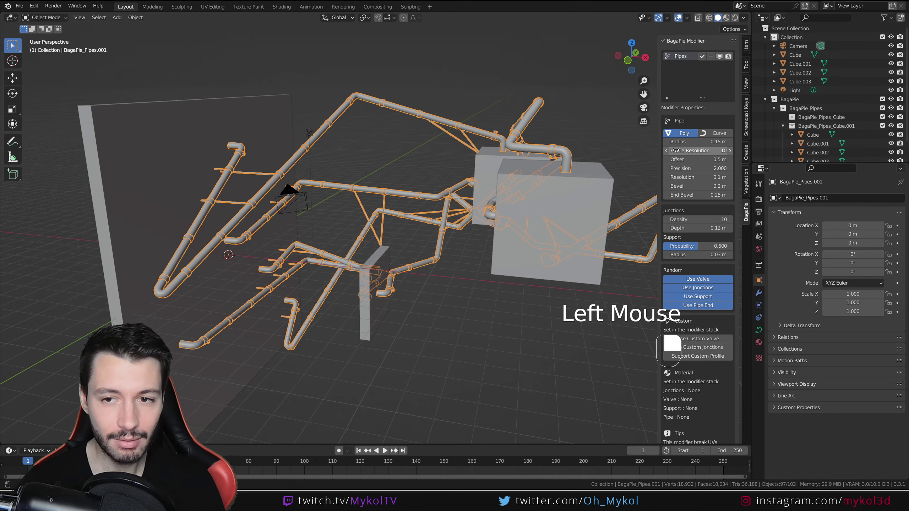
# Compare the Curve and Poly pipe types by switching between them several times, finishing on Poly.
pyautogui.moveTo(456, 162)
pyautogui.mouseDown(button='middle')
pyautogui.moveTo(446, 169)
pyautogui.moveTo(469, 157)
pyautogui.mouseUp(button='middle')
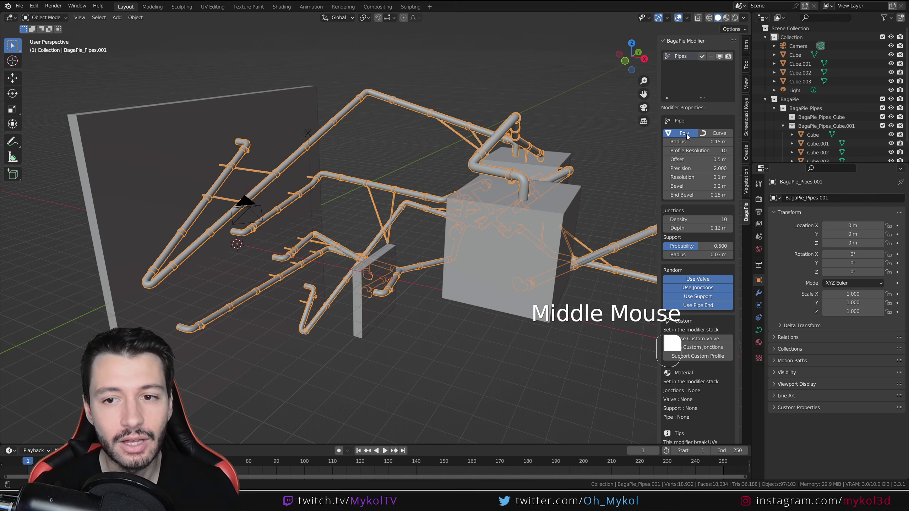
pyautogui.moveTo(336, 189); pyautogui.dragTo(309, 181, button='middle')
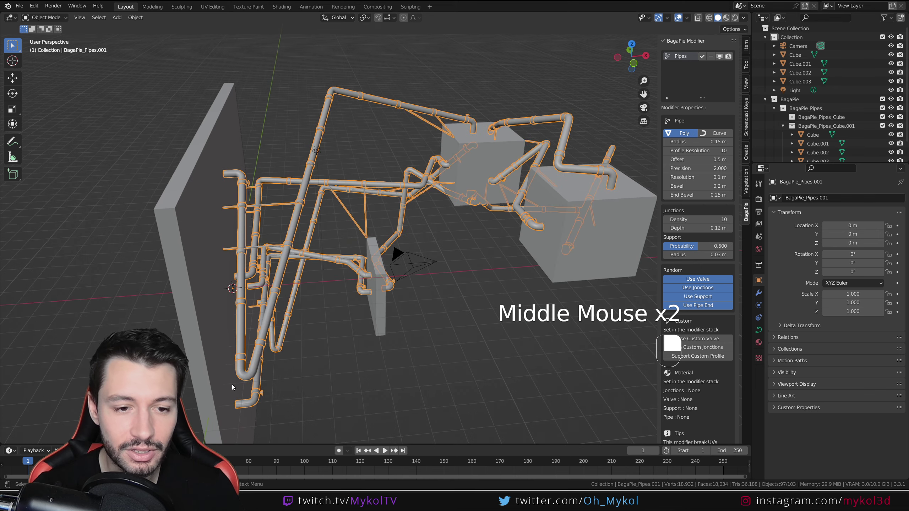
pyautogui.click(715, 133)
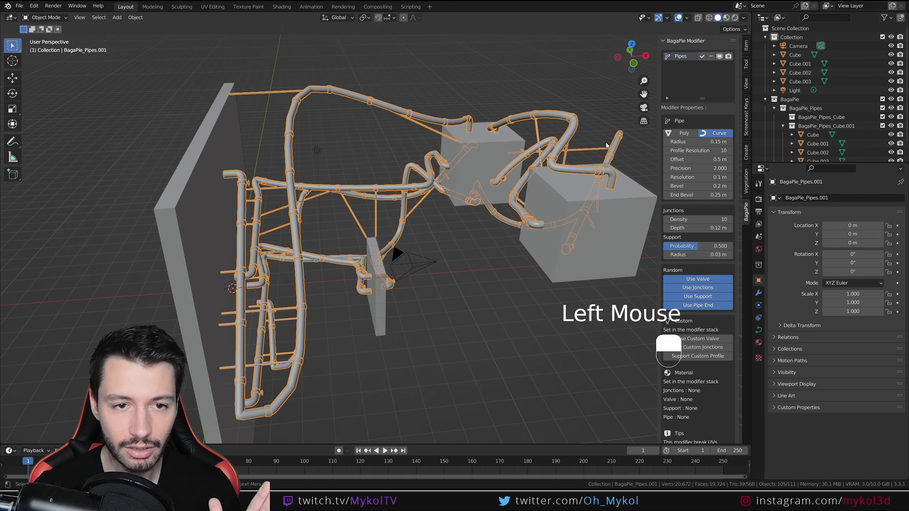
pyautogui.moveTo(451, 161); pyautogui.dragTo(480, 150, button='middle')
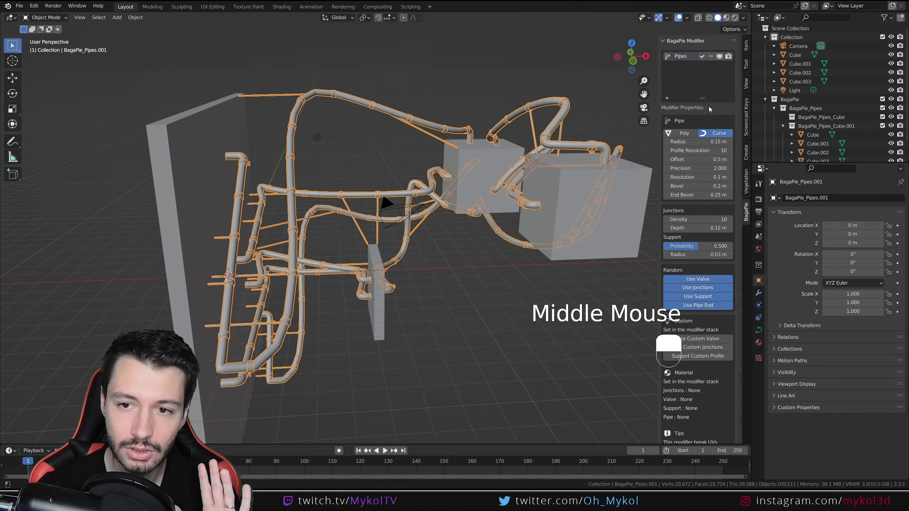
pyautogui.click(686, 133)
pyautogui.click(712, 134)
pyautogui.click(685, 133)
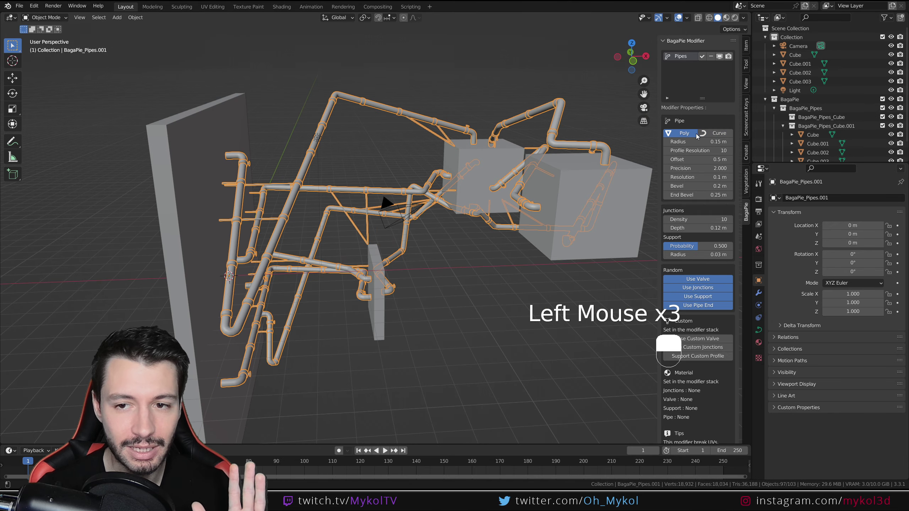
pyautogui.click(712, 134)
pyautogui.click(685, 134)
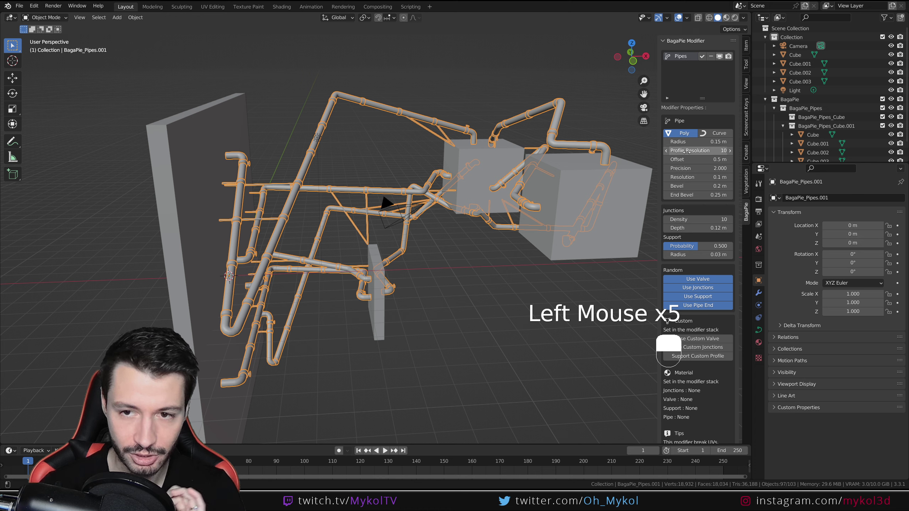
# Set the pipes' Radius to 0.1 m and their Profile Resolution to 26.
pyautogui.moveTo(696, 143)
pyautogui.mouseDown()
pyautogui.moveTo(687, 143)
pyautogui.moveTo(710, 143)
pyautogui.moveTo(685, 151)
pyautogui.mouseUp()
pyautogui.keyDown('shift'); pyautogui.moveTo(469, 195); pyautogui.dragTo(365, 202, button='middle'); pyautogui.keyUp('shift')
pyautogui.moveTo(698, 142); pyautogui.dragTo(727, 151)
pyautogui.hotkey('ctrl', 'z')
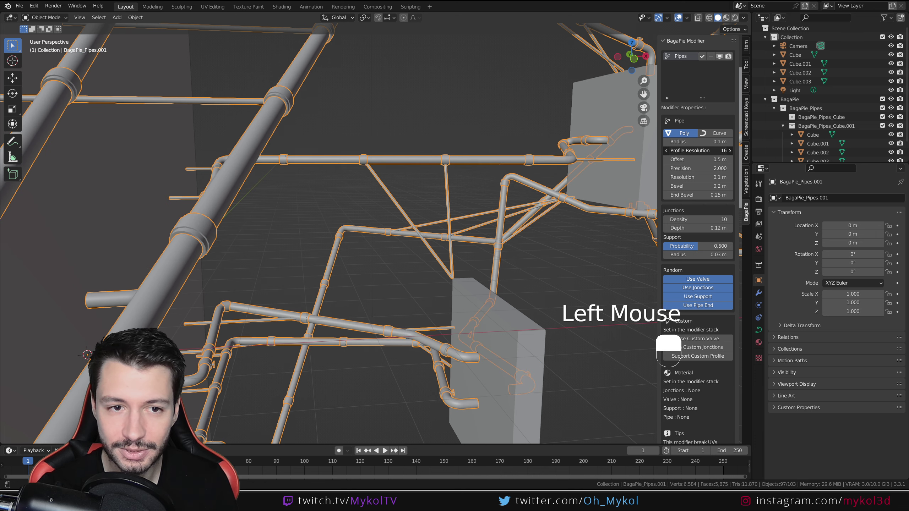
# Try smaller and larger Offset values for the pipes, inspecting the network and undoing each change.
pyautogui.scroll(-2, 703, 155)
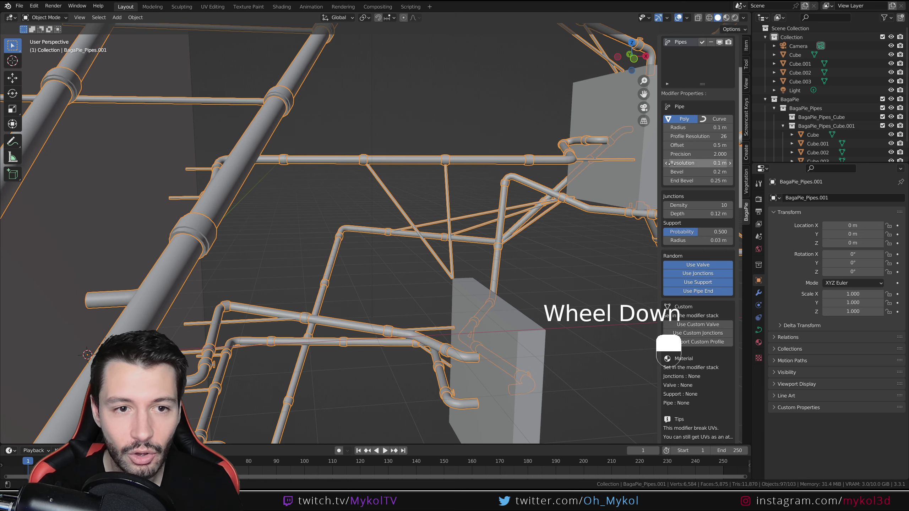
pyautogui.scroll(-1, 396, 193)
pyautogui.moveTo(692, 133); pyautogui.dragTo(658, 134)
pyautogui.hotkey('ctrl', 'z')
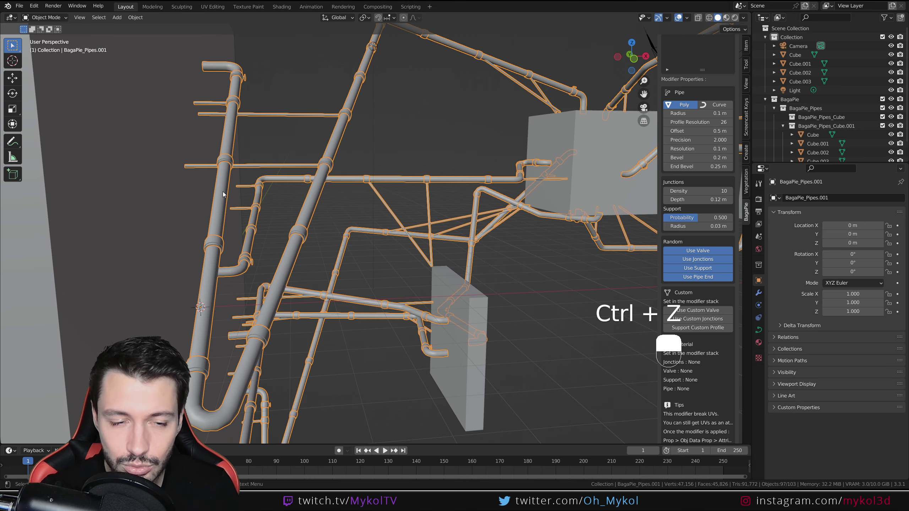
pyautogui.moveTo(710, 131); pyautogui.dragTo(742, 131)
pyautogui.hotkey('ctrl', 'z')
pyautogui.moveTo(431, 278); pyautogui.dragTo(420, 275, button='middle')
pyautogui.scroll(3, 352, 288)
pyautogui.moveTo(352, 288); pyautogui.dragTo(163, 320, button='middle')
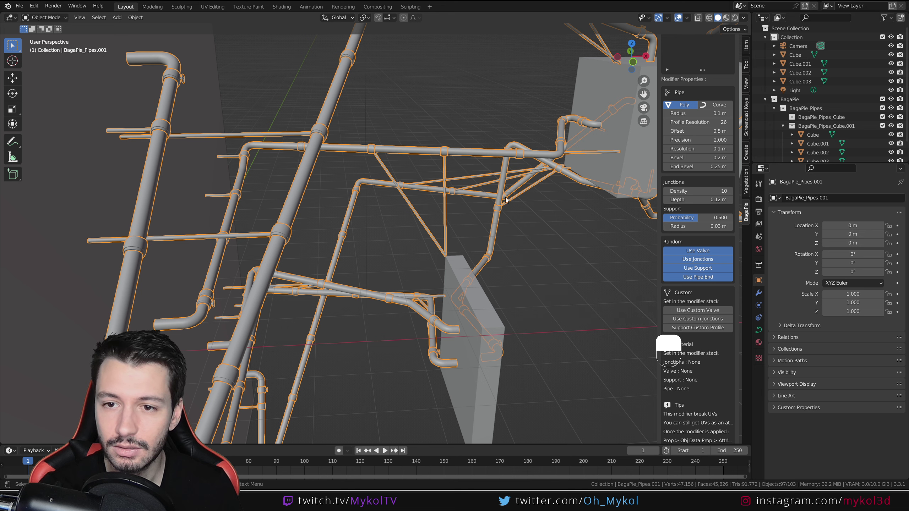
pyautogui.keyDown('shift'); pyautogui.moveTo(192, 324); pyautogui.dragTo(230, 313, button='middle'); pyautogui.keyUp('shift')
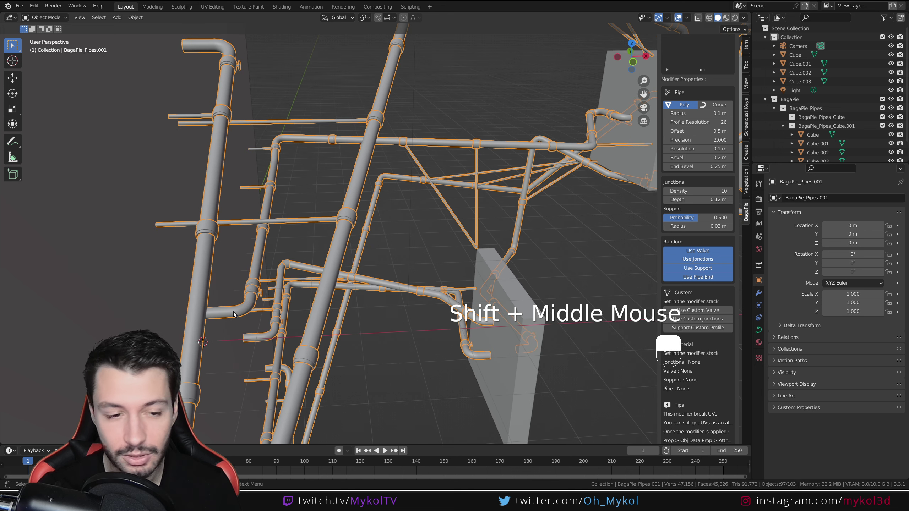
pyautogui.moveTo(697, 133)
pyautogui.mouseDown()
pyautogui.moveTo(734, 133)
pyautogui.moveTo(708, 140)
pyautogui.mouseUp()
pyautogui.hotkey('ctrl', 'z')
pyautogui.hotkey('ctrl', 'z')
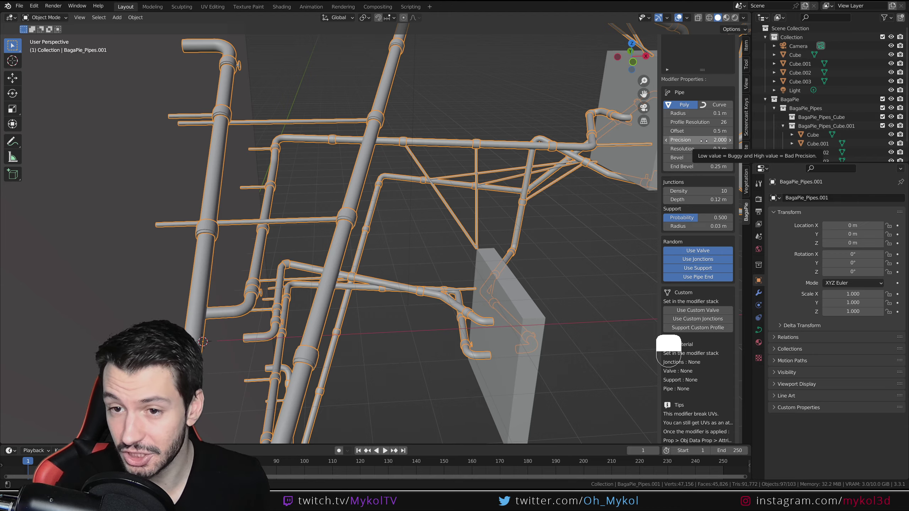
# Try a Precision of 0.350 on the pipes, inspect the network and undo the change.
pyautogui.moveTo(703, 140); pyautogui.dragTo(658, 141)
pyautogui.scroll(-3, 510, 207)
pyautogui.moveTo(509, 207); pyautogui.dragTo(311, 141, button='middle')
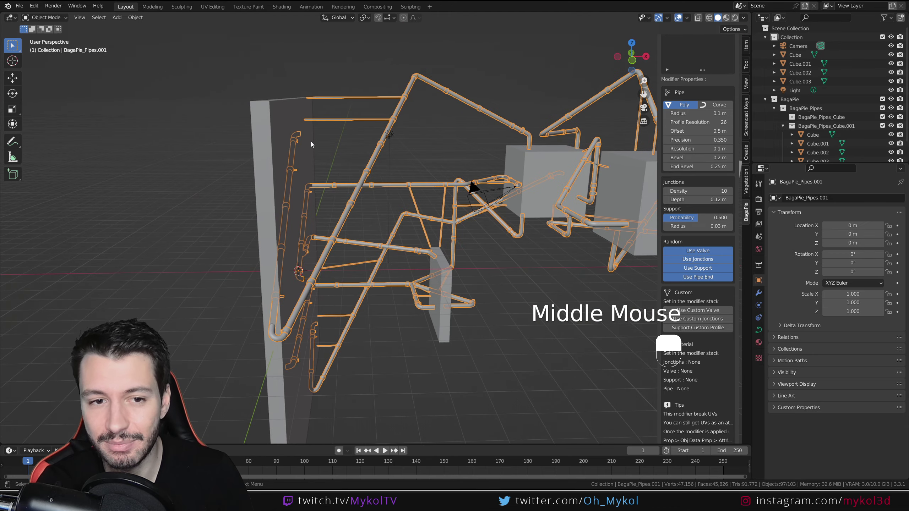
pyautogui.hotkey('ctrl', 'z')
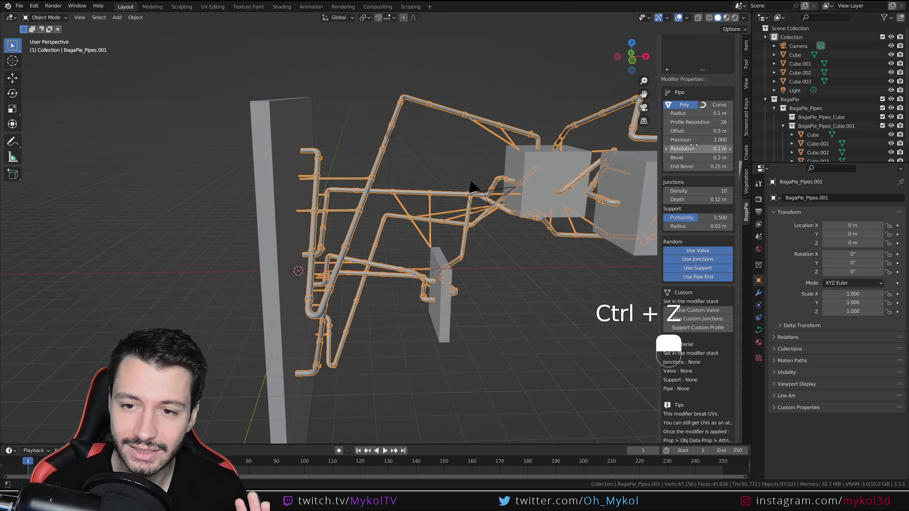
# Try Resolution values of 5.92 m and 0.001 m on the pipes, inspecting the network and undoing each change.
pyautogui.scroll(3, 378, 251)
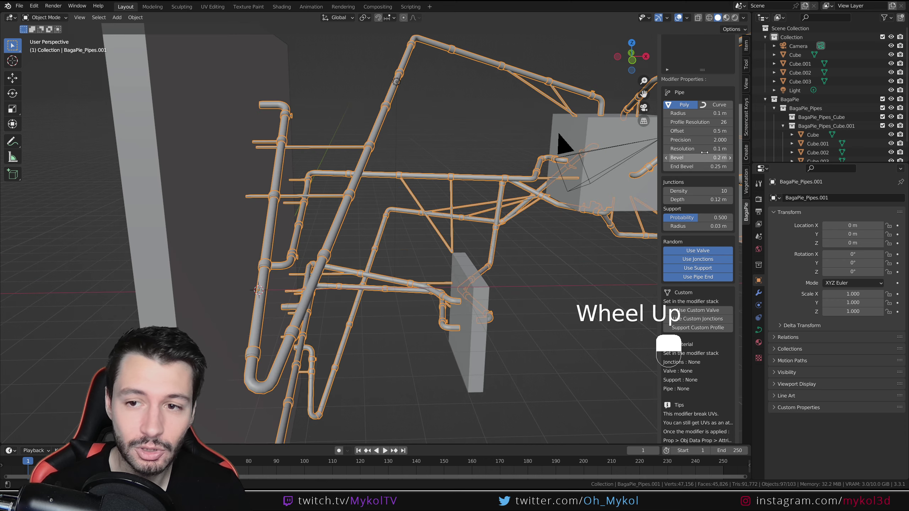
pyautogui.moveTo(697, 150); pyautogui.dragTo(737, 150)
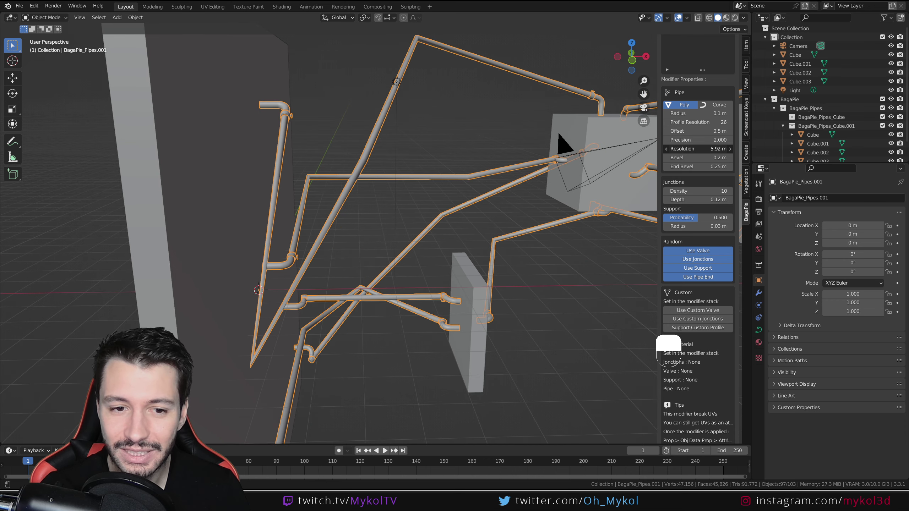
pyautogui.hotkey('ctrl', 'z')
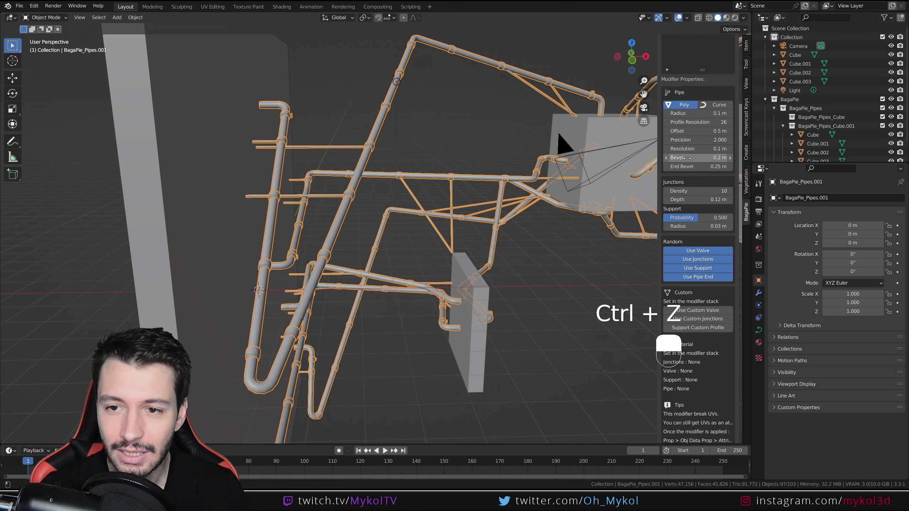
pyautogui.moveTo(693, 147); pyautogui.dragTo(683, 147)
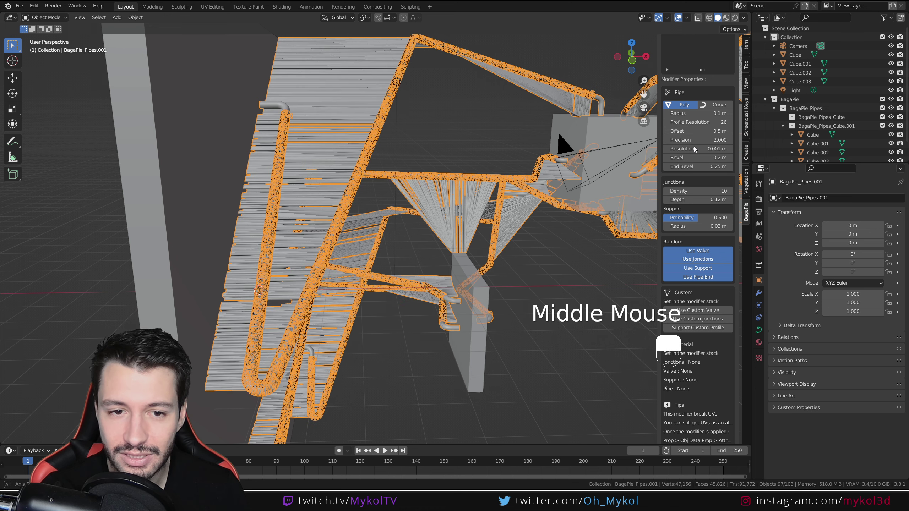
pyautogui.moveTo(604, 161); pyautogui.dragTo(502, 182, button='middle')
pyautogui.hotkey('ctrl', 'z')
pyautogui.moveTo(572, 190); pyautogui.dragTo(508, 268, button='middle')
pyautogui.scroll(-2, 550, 280)
pyautogui.moveTo(537, 200); pyautogui.dragTo(292, 263, button='middle')
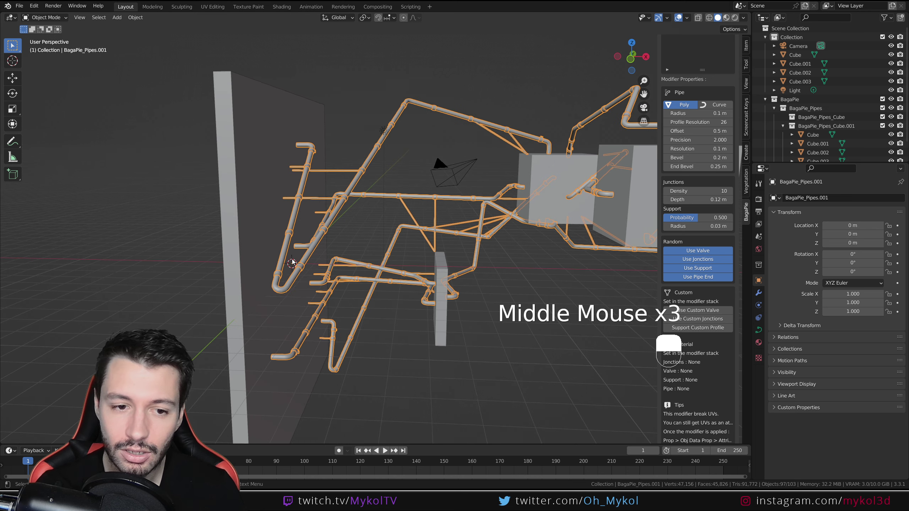
# Try different Bevel values on the Poly and Curve pipe types, finishing on Poly with a Bevel of 0.75 m.
pyautogui.moveTo(698, 158); pyautogui.dragTo(726, 157)
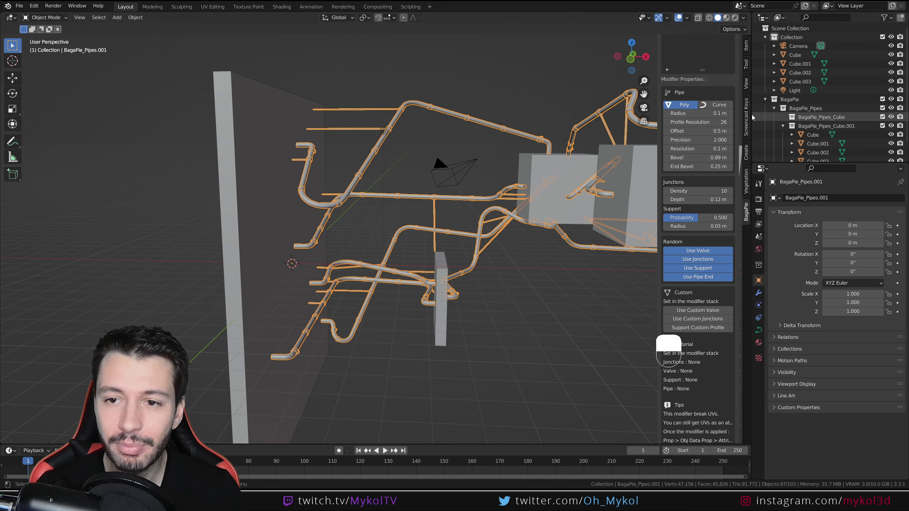
pyautogui.click(717, 104)
pyautogui.doubleClick(706, 161)
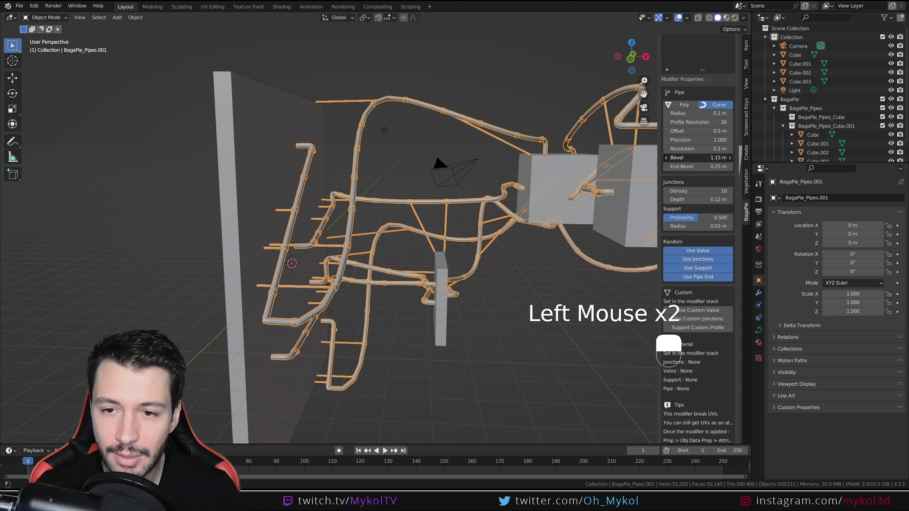
pyautogui.click(682, 105)
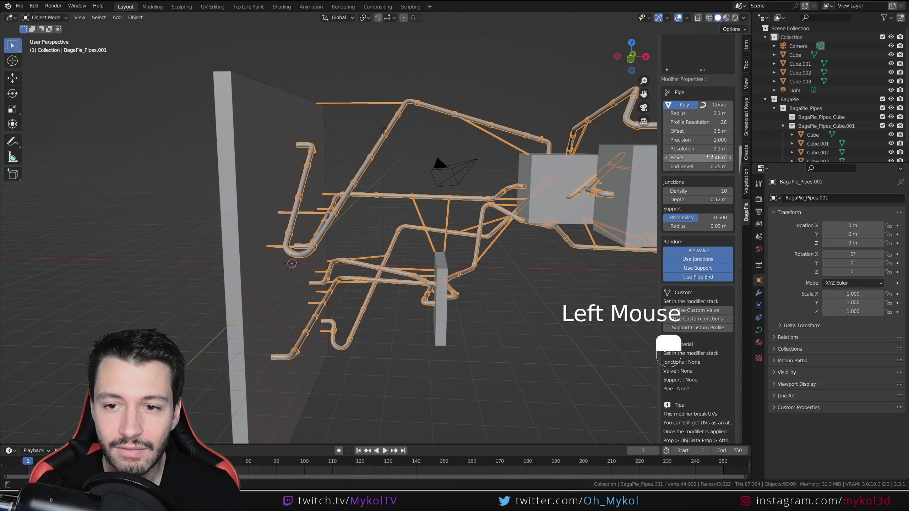
pyautogui.moveTo(697, 158)
pyautogui.mouseDown()
pyautogui.moveTo(680, 157)
pyautogui.moveTo(710, 158)
pyautogui.mouseUp()
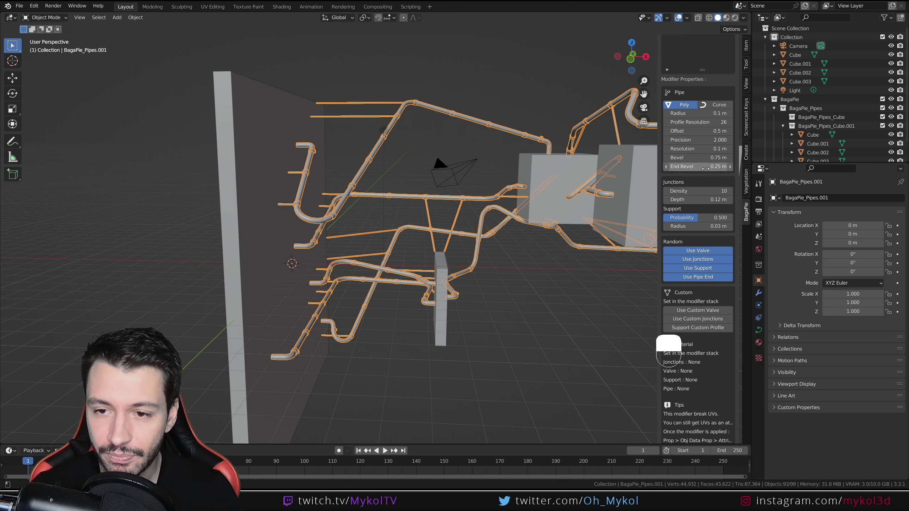
# Set the pipes' End Bevel to 0.41 m after trying 0.48 m, and inspect the bent pipe ends near the wall.
pyautogui.moveTo(706, 167)
pyautogui.mouseDown()
pyautogui.moveTo(724, 167)
pyautogui.moveTo(701, 167)
pyautogui.moveTo(715, 167)
pyautogui.mouseUp()
pyautogui.scroll(3, 379, 215)
pyautogui.moveTo(393, 253); pyautogui.dragTo(333, 211, button='middle')
pyautogui.scroll(2, 332, 212)
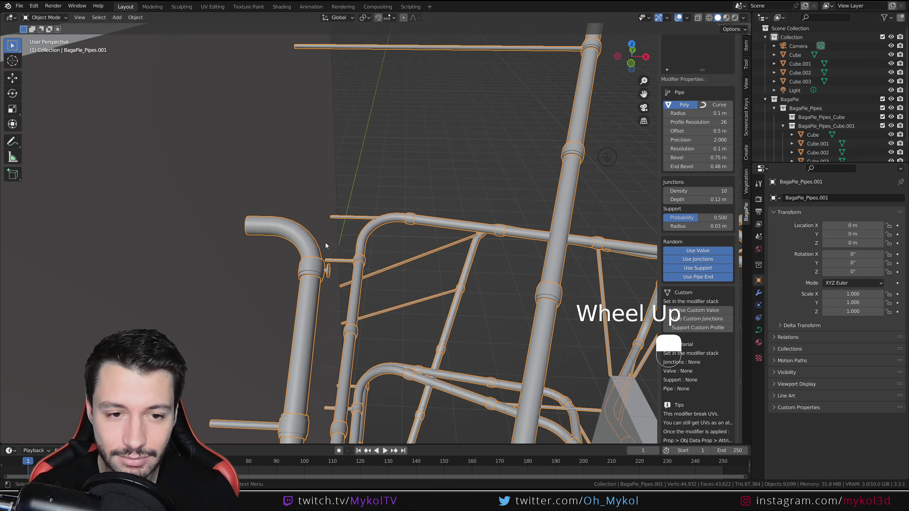
pyautogui.moveTo(712, 166); pyautogui.dragTo(705, 167)
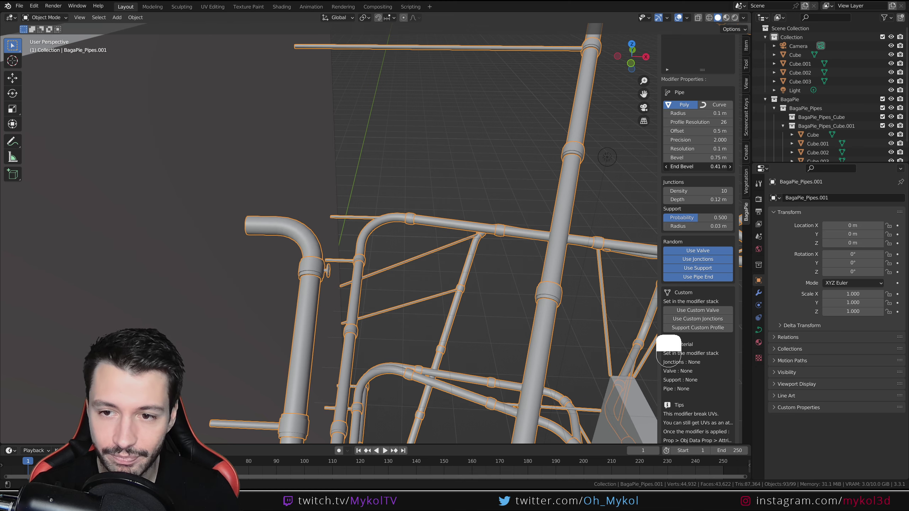
pyautogui.scroll(-2, 464, 267)
pyautogui.moveTo(464, 267)
pyautogui.mouseDown(button='middle')
pyautogui.moveTo(445, 242)
pyautogui.moveTo(455, 241)
pyautogui.moveTo(454, 256)
pyautogui.mouseUp(button='middle')
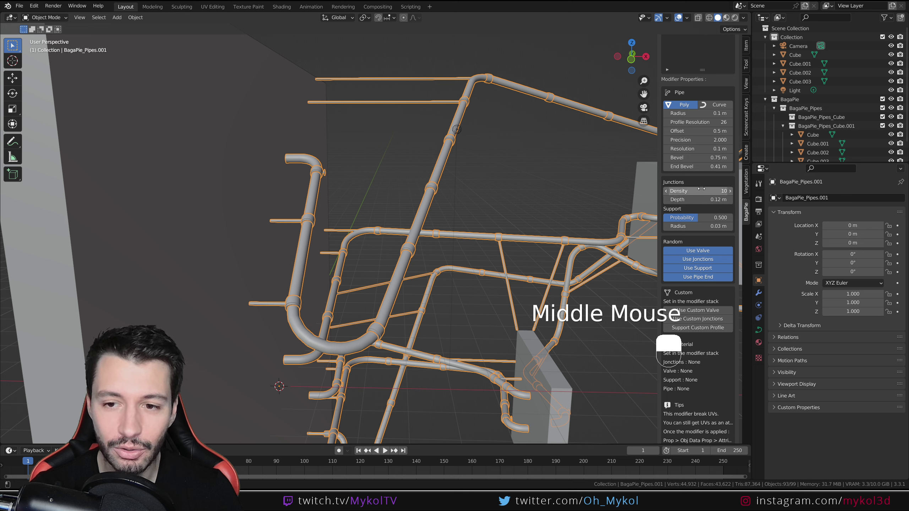
# Try a junction Density of 2, and settle on a Density of 7 with a junction Depth of 0.21 m.
pyautogui.moveTo(702, 190); pyautogui.dragTo(682, 190)
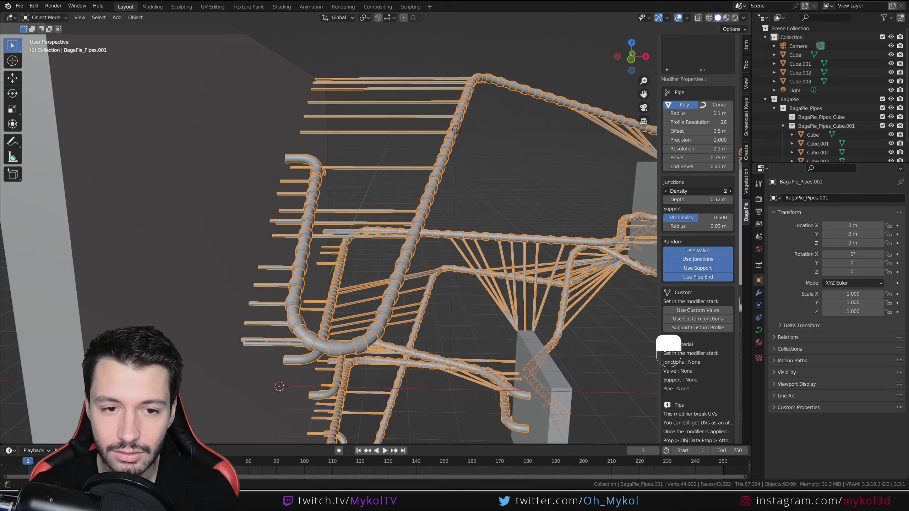
pyautogui.moveTo(496, 227); pyautogui.dragTo(463, 222, button='middle')
pyautogui.moveTo(698, 191)
pyautogui.mouseDown()
pyautogui.moveTo(730, 191)
pyautogui.moveTo(695, 200)
pyautogui.mouseUp()
pyautogui.moveTo(439, 213); pyautogui.dragTo(501, 219, button='middle')
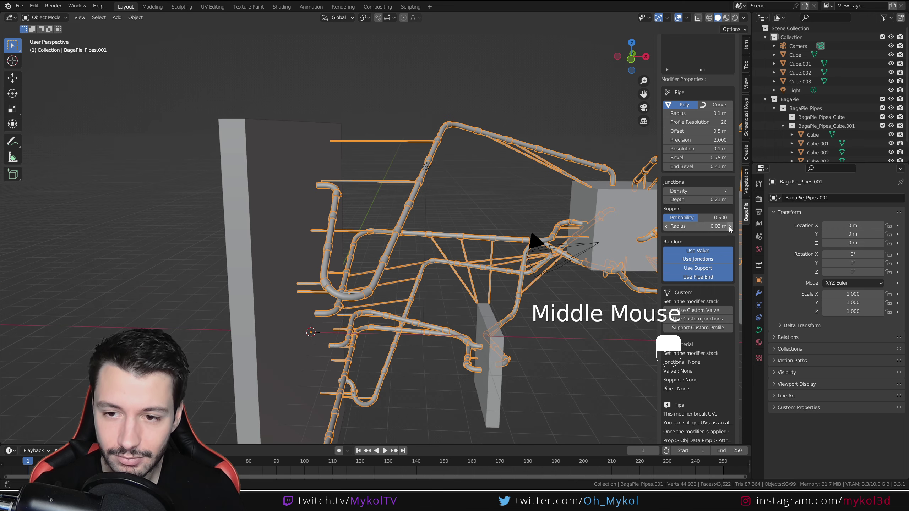
# Reduce the junction Density to 5 and set the support Probability to 0.5 after trying 1 and 0, inspecting the supports.
pyautogui.moveTo(698, 217)
pyautogui.mouseDown()
pyautogui.moveTo(675, 218)
pyautogui.moveTo(713, 218)
pyautogui.mouseUp()
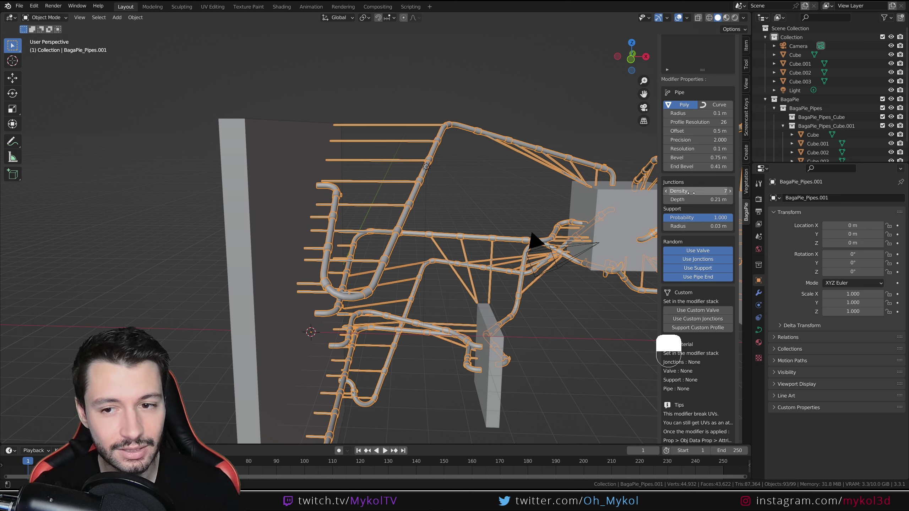
pyautogui.moveTo(698, 192); pyautogui.dragTo(665, 219)
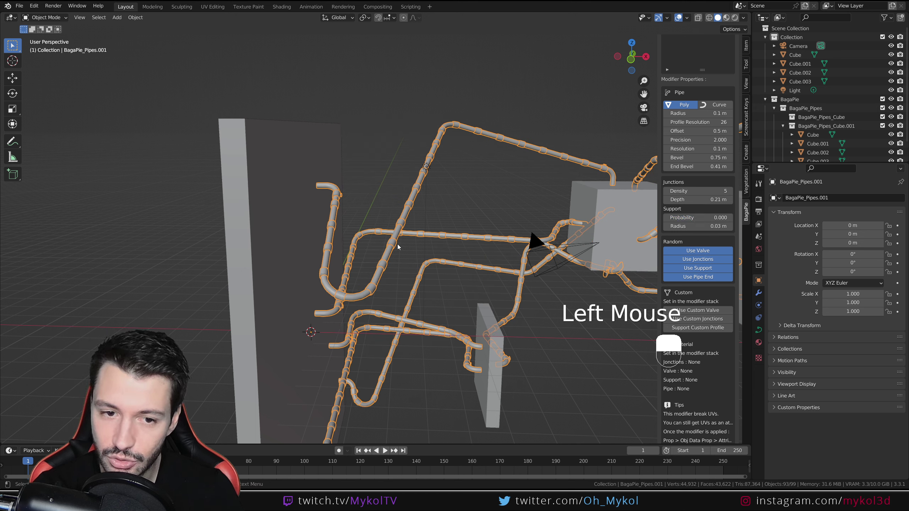
pyautogui.click(698, 217)
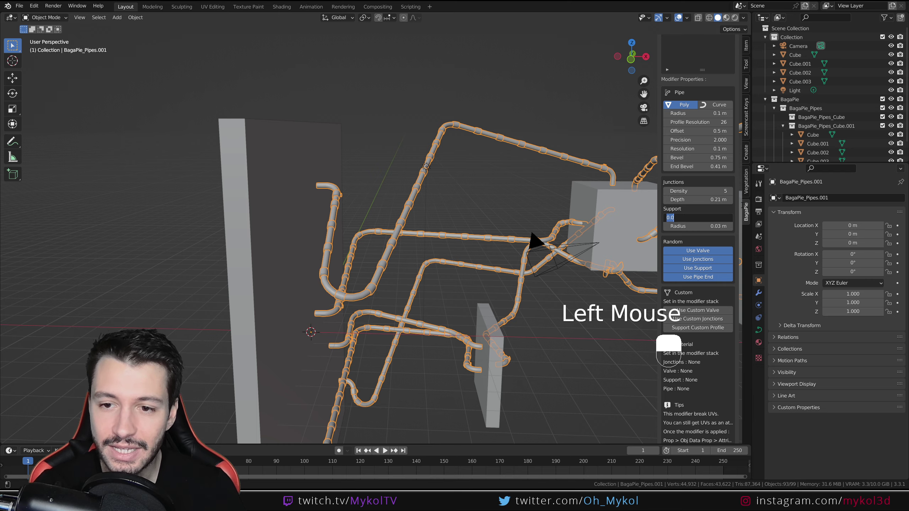
pyautogui.write('0.5')
pyautogui.press('Return')
pyautogui.moveTo(393, 237); pyautogui.dragTo(360, 247, button='middle')
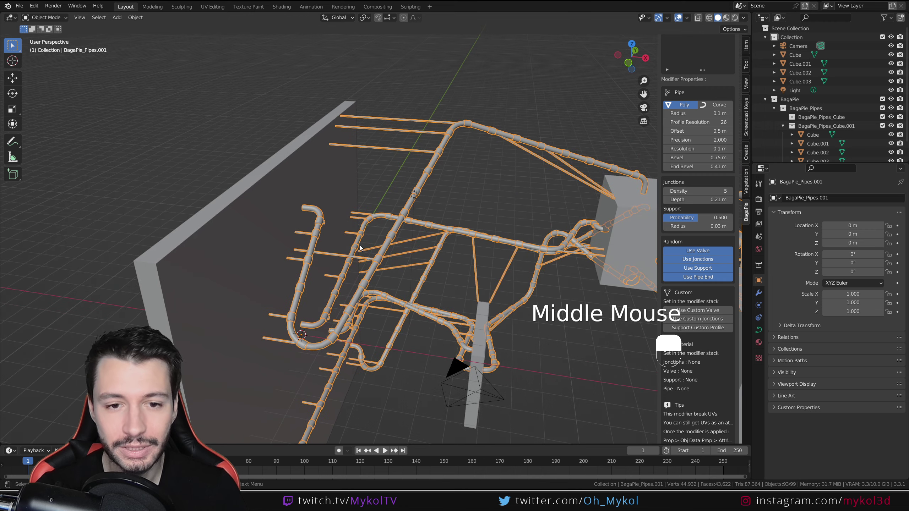
pyautogui.moveTo(420, 194); pyautogui.dragTo(440, 251, button='middle')
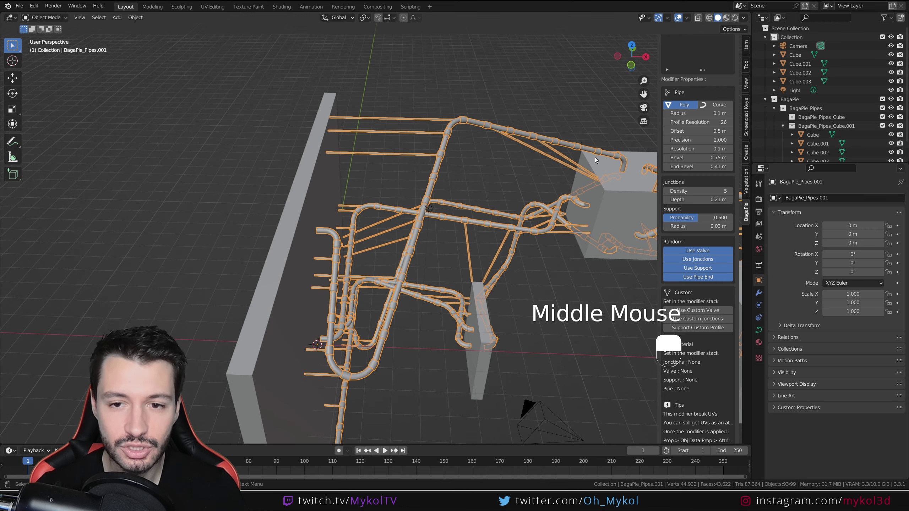
pyautogui.moveTo(595, 158); pyautogui.dragTo(400, 150, button='middle')
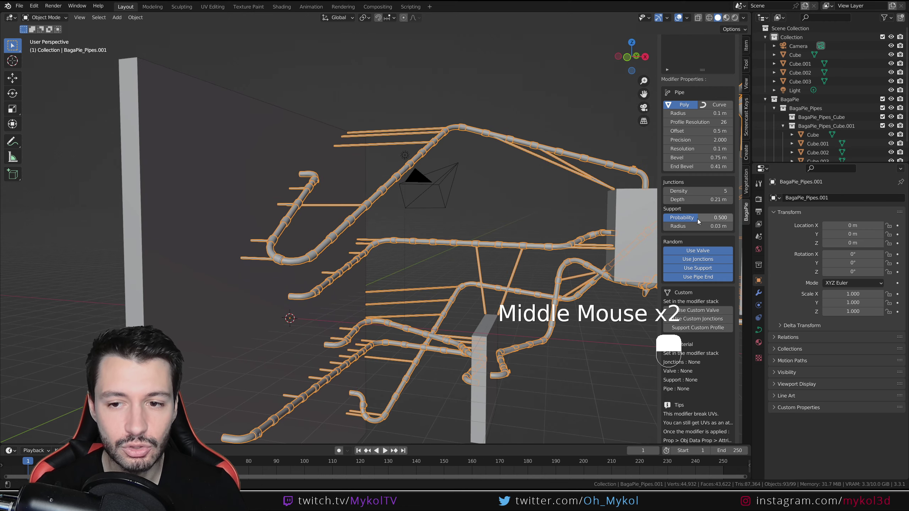
# Try a support Probability of 1, and set the Probability to 0.747 and the support Radius to 0.07 m.
pyautogui.moveTo(700, 218); pyautogui.dragTo(730, 217)
pyautogui.moveTo(399, 215); pyautogui.dragTo(392, 278, button='middle')
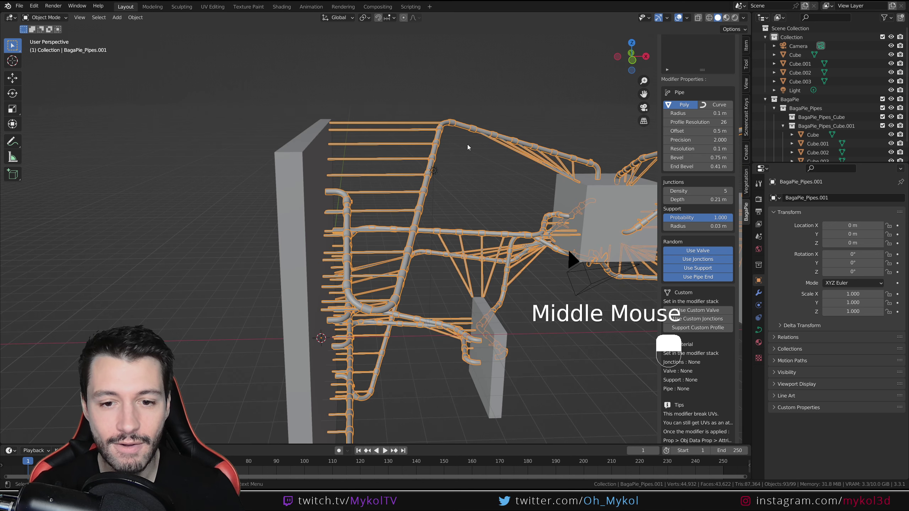
pyautogui.moveTo(715, 218)
pyautogui.mouseDown()
pyautogui.moveTo(688, 226)
pyautogui.moveTo(711, 226)
pyautogui.mouseUp()
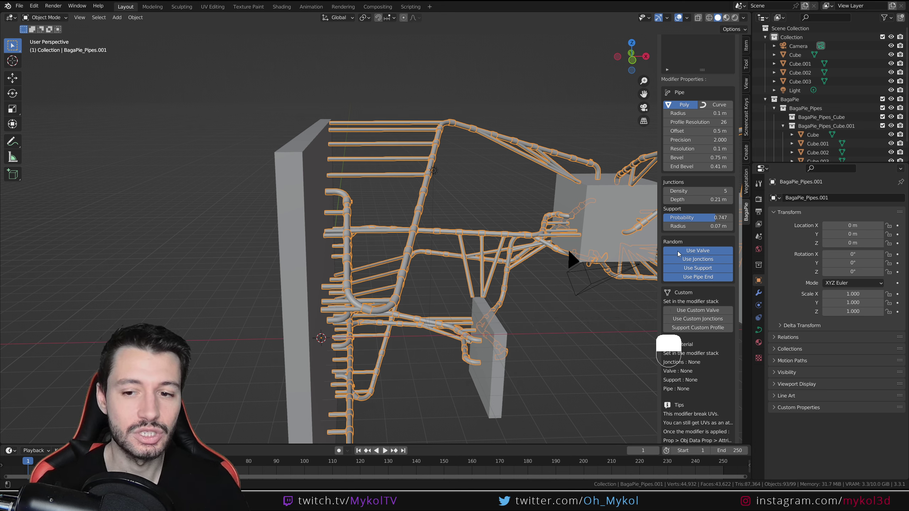
# Switch the pipes' valves off and back on, and examine a valve near a pipe end up close.
pyautogui.click(701, 250)
pyautogui.click(698, 250)
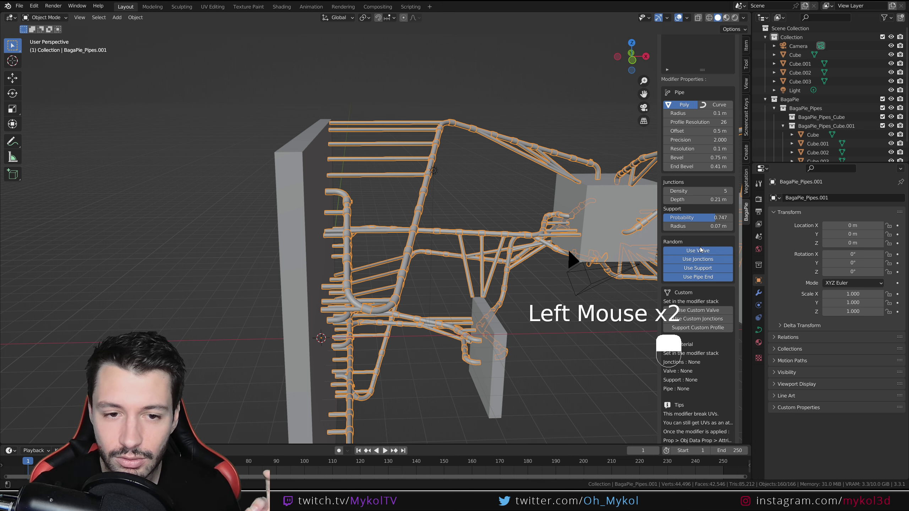
pyautogui.scroll(2, 359, 216)
pyautogui.moveTo(359, 216); pyautogui.dragTo(291, 195, button='middle')
pyautogui.scroll(2, 215, 162)
pyautogui.keyDown('shift'); pyautogui.moveTo(215, 165); pyautogui.dragTo(326, 225, button='middle'); pyautogui.keyUp('shift')
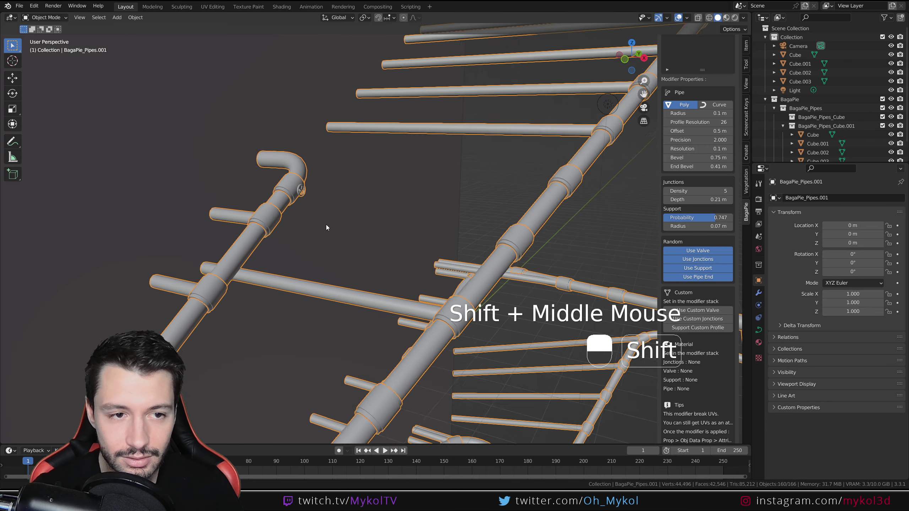
pyautogui.scroll(2, 232, 166)
# Switch the pipes' valves, junctions and supports off and back on to compare their effect.
pyautogui.click(716, 259)
pyautogui.click(716, 259)
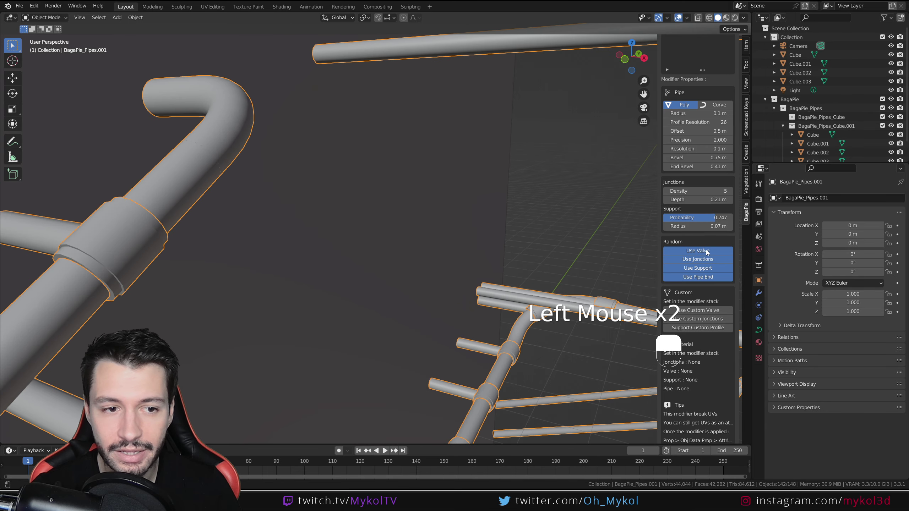
pyautogui.click(717, 258)
pyautogui.click(717, 258)
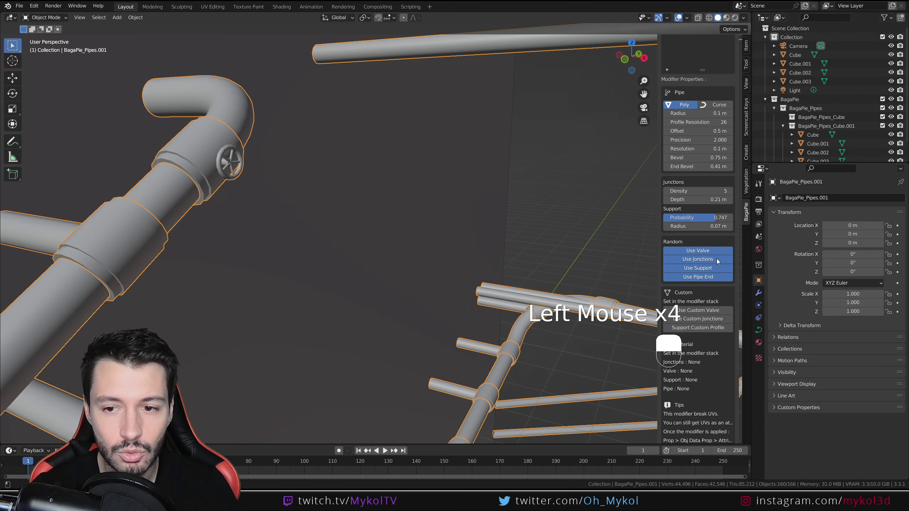
pyautogui.click(710, 268)
pyautogui.click(711, 268)
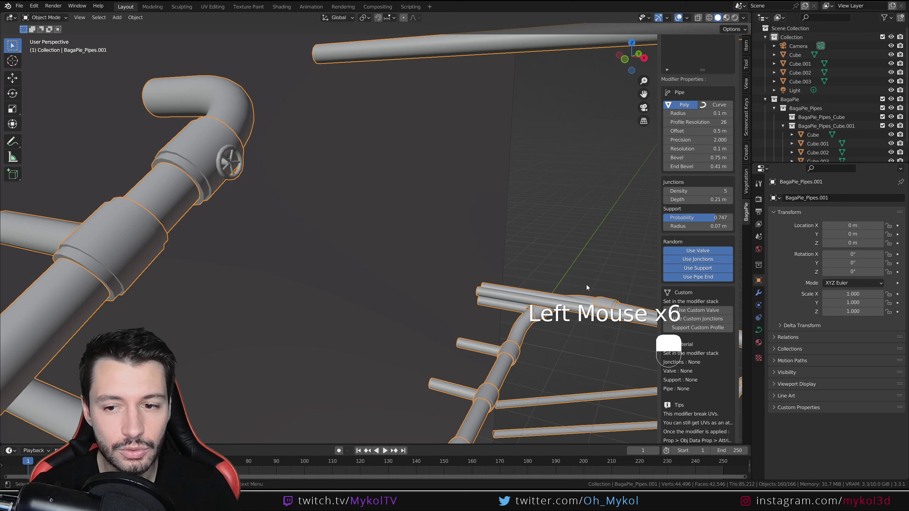
# Switch Use Pipe End off, inspect the cut pipe ends, and enable it again.
pyautogui.scroll(-2, 586, 284)
pyautogui.click(695, 278)
pyautogui.click(695, 279)
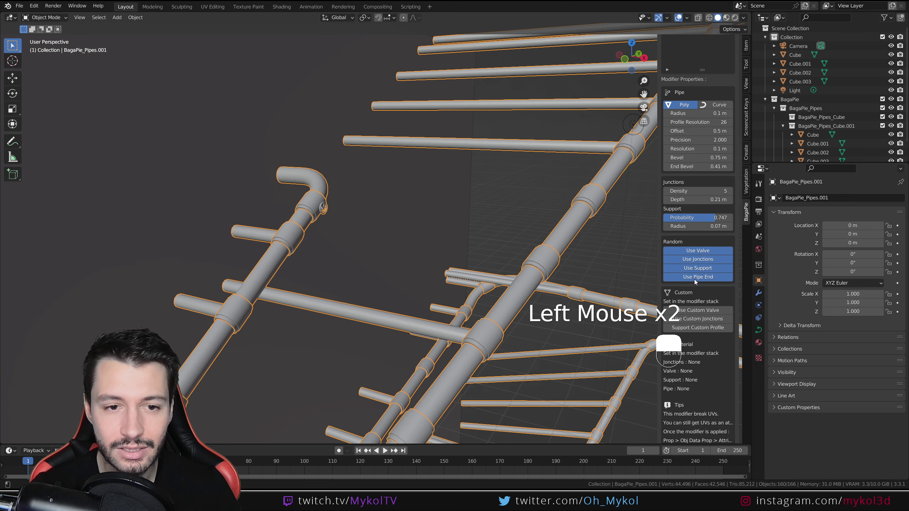
pyautogui.moveTo(448, 262); pyautogui.dragTo(349, 269, button='middle')
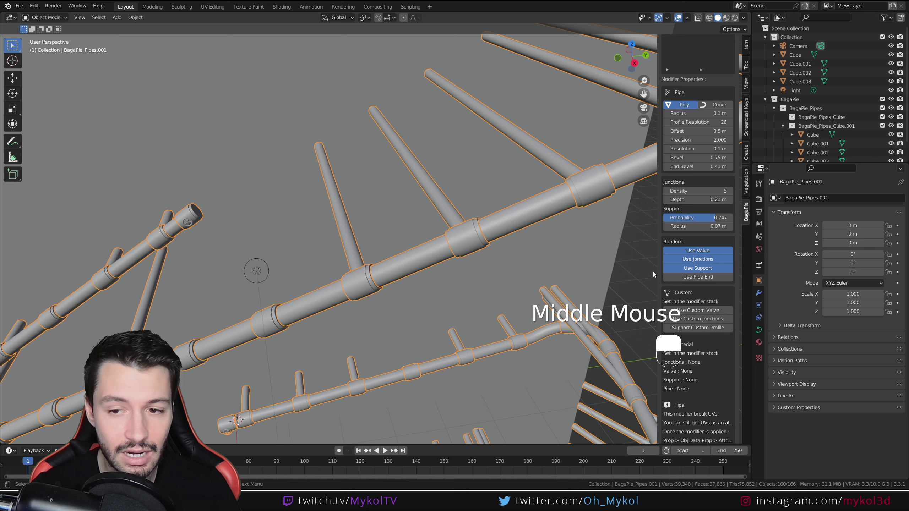
pyautogui.click(698, 277)
# Switch Use Custom Valve, Use Custom Jonctions and Support Custom Profile on and off in turn to compare their effect on the pipes.
pyautogui.scroll(-3, 672, 294)
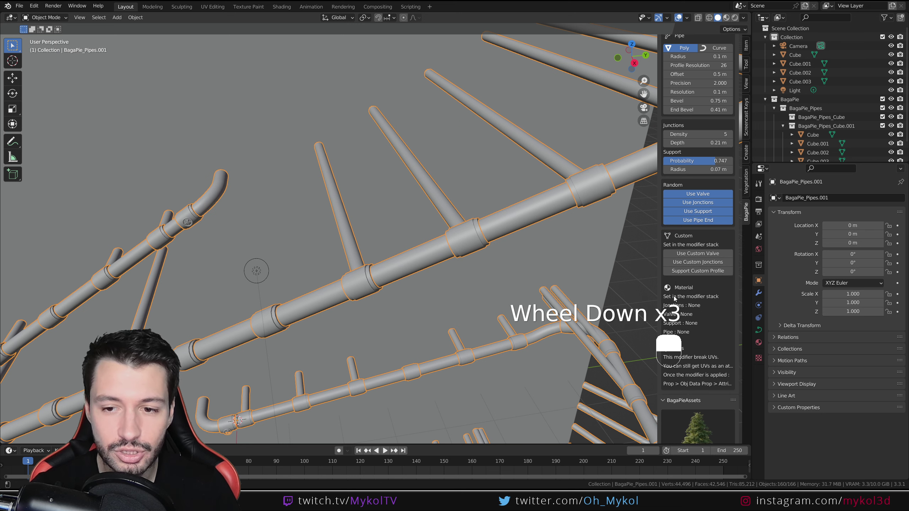
pyautogui.scroll(-5, 674, 298)
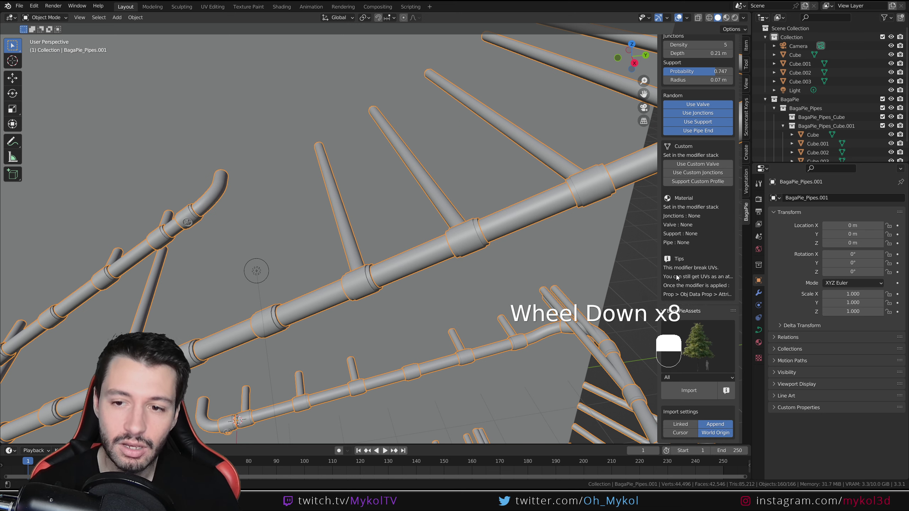
pyautogui.moveTo(658, 194); pyautogui.dragTo(636, 177, button='middle')
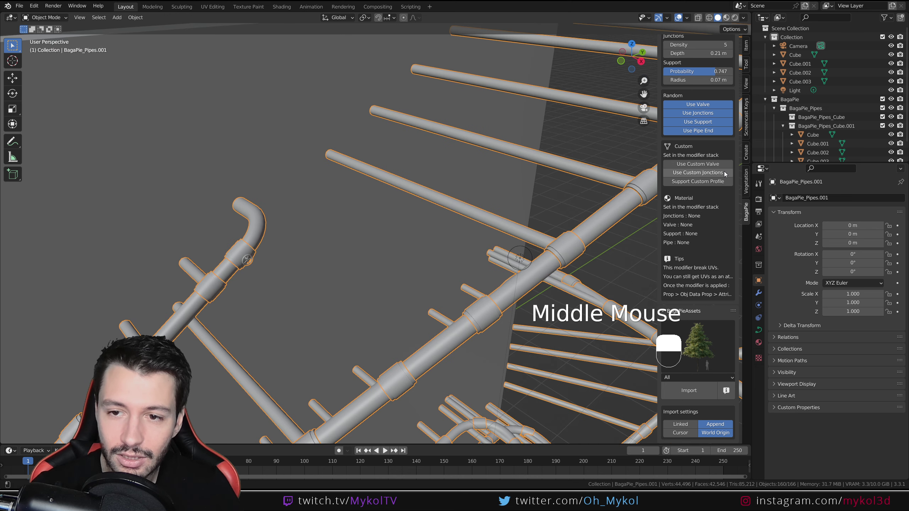
pyautogui.click(717, 166)
pyautogui.click(718, 165)
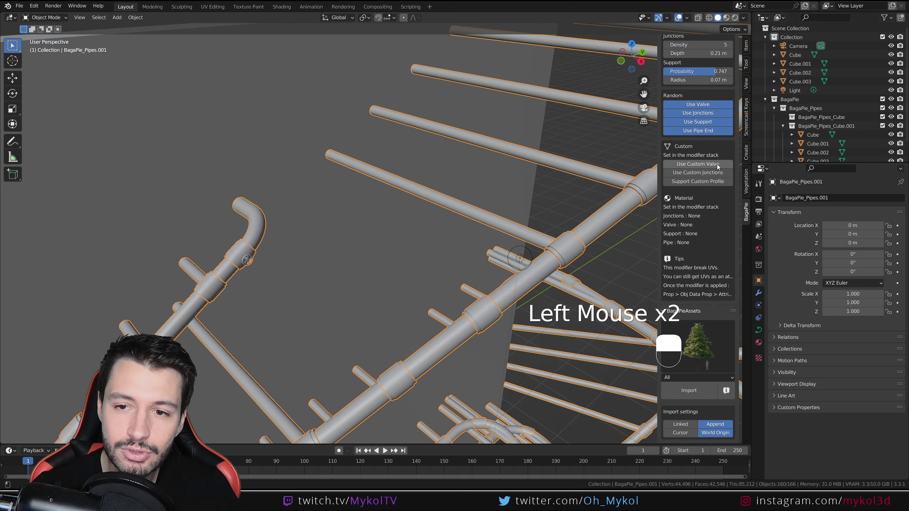
pyautogui.click(716, 166)
pyautogui.click(716, 166)
pyautogui.click(707, 173)
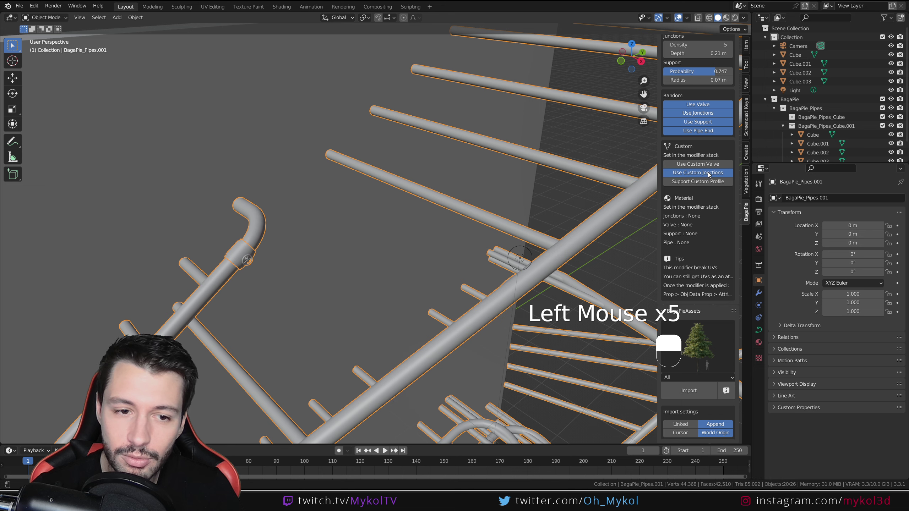
pyautogui.click(708, 172)
pyautogui.click(703, 182)
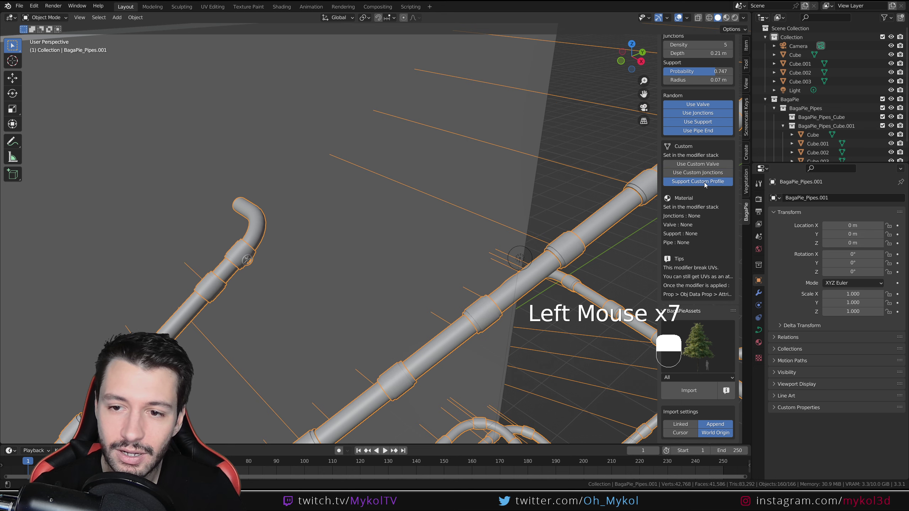
pyautogui.click(704, 182)
# Try Use Custom Valve, open the pipes' modifier stack to show the custom object inputs, and switch Use Custom Valve off.
pyautogui.click(703, 163)
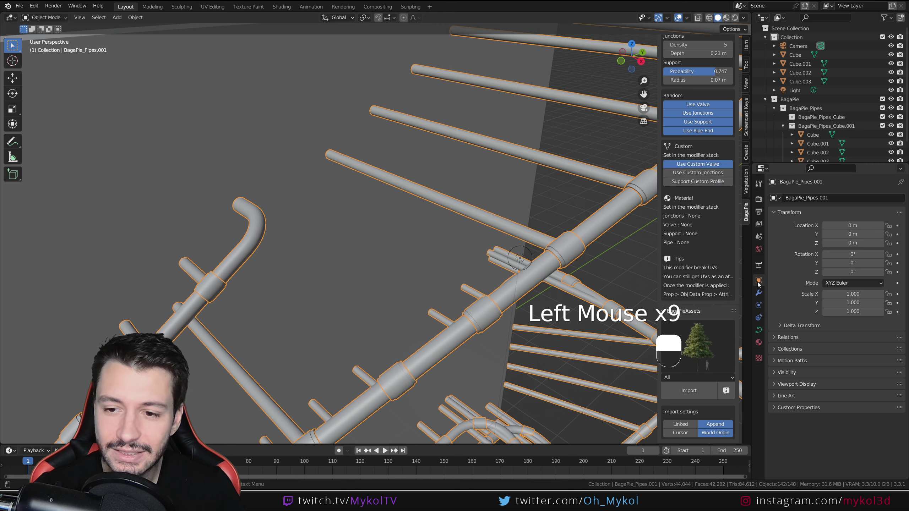
pyautogui.click(759, 293)
pyautogui.click(702, 167)
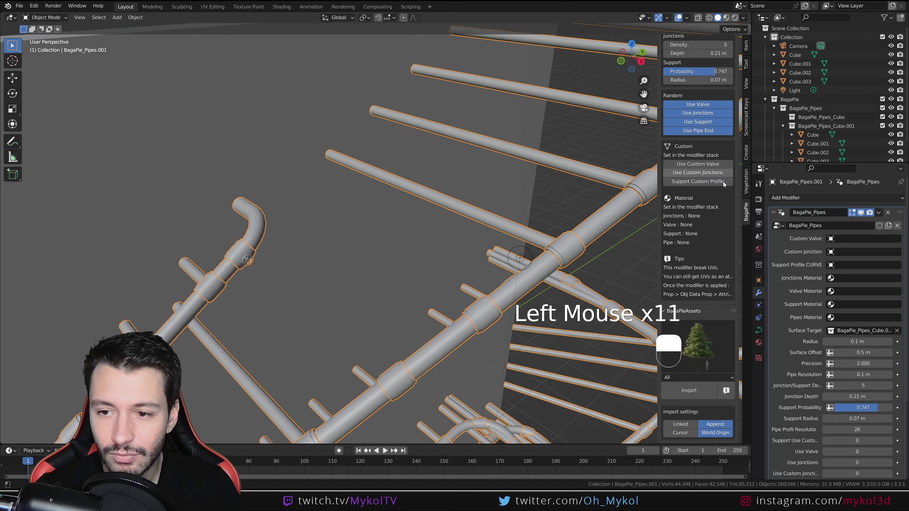
# Add a monkey mesh and move it away from the pipes to the far side of the large wall.
pyautogui.moveTo(416, 237); pyautogui.dragTo(417, 249, button='middle')
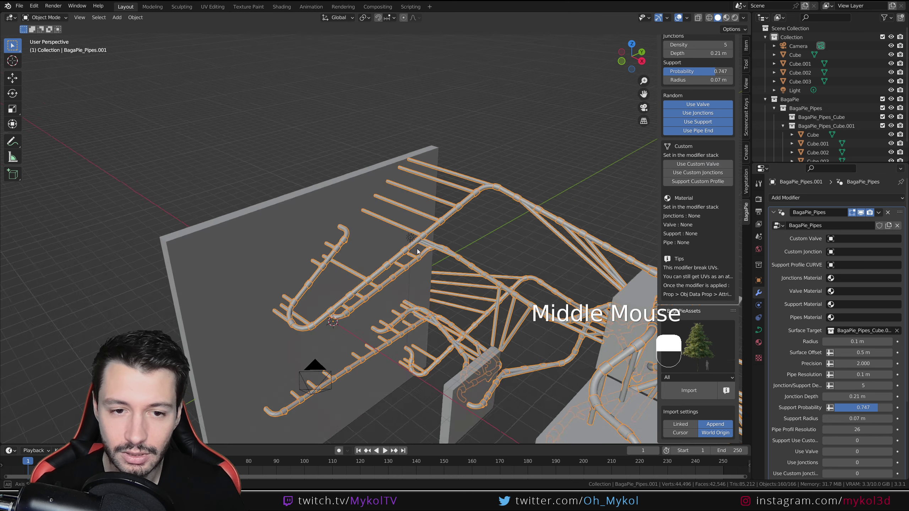
pyautogui.hotkey('shift', 'a')
pyautogui.click(465, 332)
pyautogui.moveTo(475, 330); pyautogui.dragTo(444, 306, button='middle')
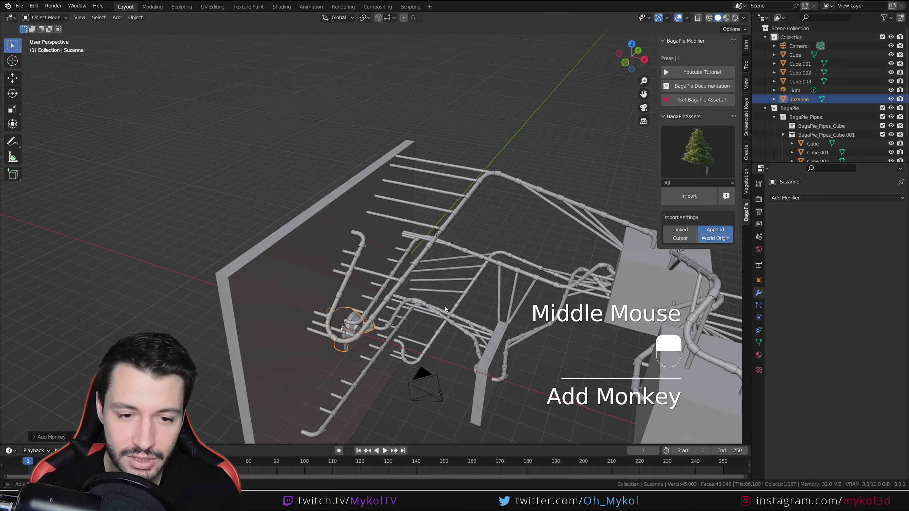
pyautogui.press('g')
pyautogui.click(359, 287)
# Assign Suzanne as the pipes' Custom Valve object and enable Use Custom Valve.
pyautogui.click(407, 274)
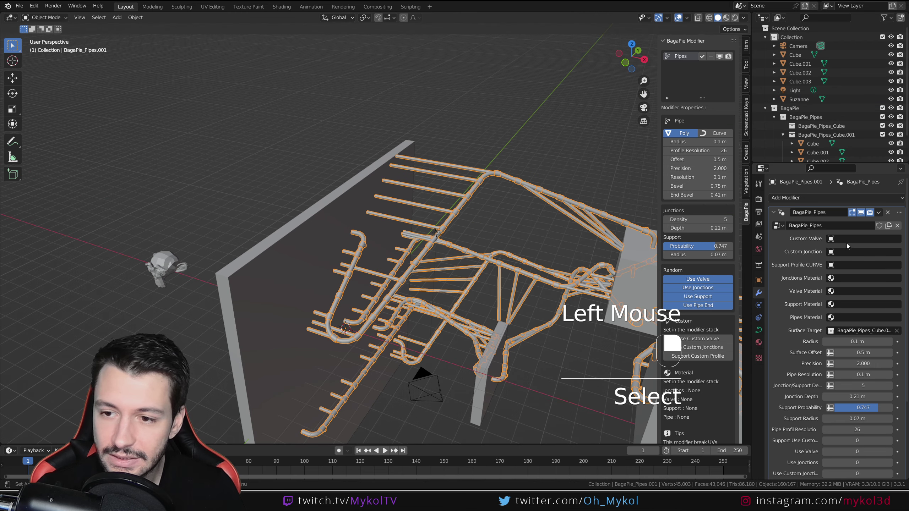
pyautogui.click(843, 239)
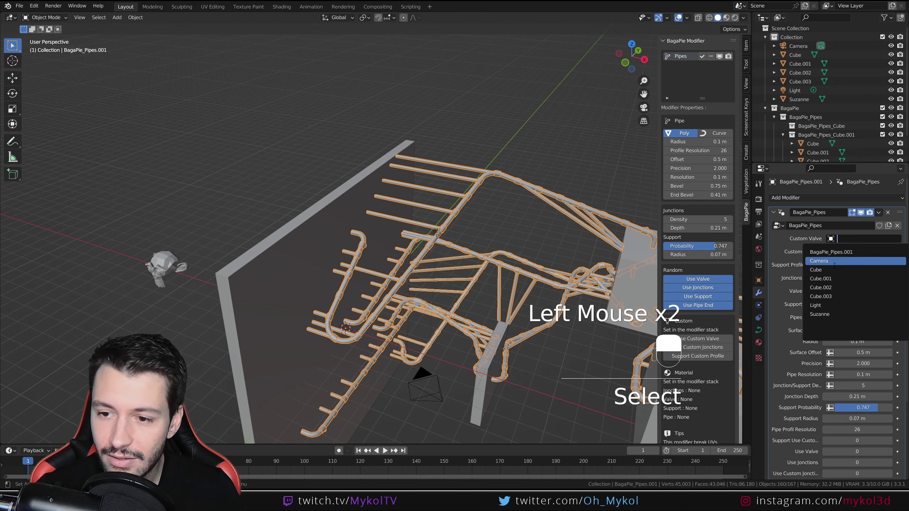
pyautogui.click(823, 314)
pyautogui.scroll(4, 324, 286)
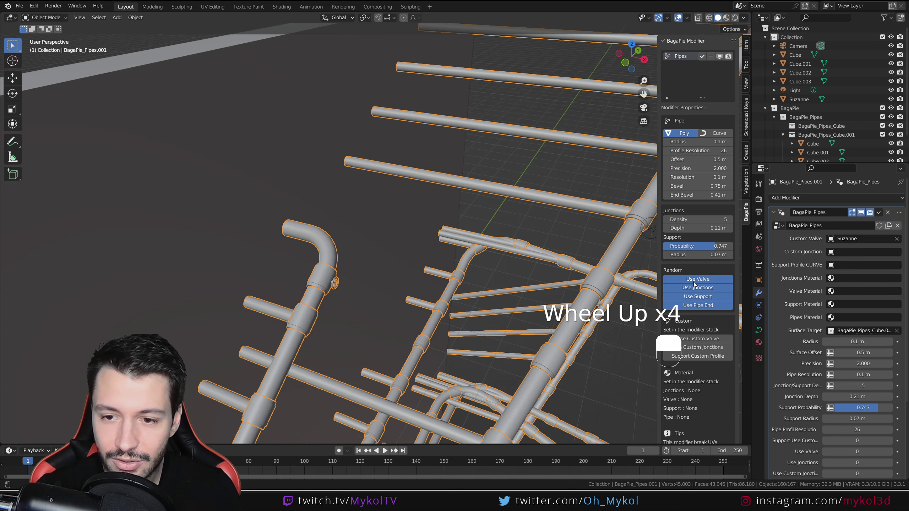
pyautogui.click(706, 339)
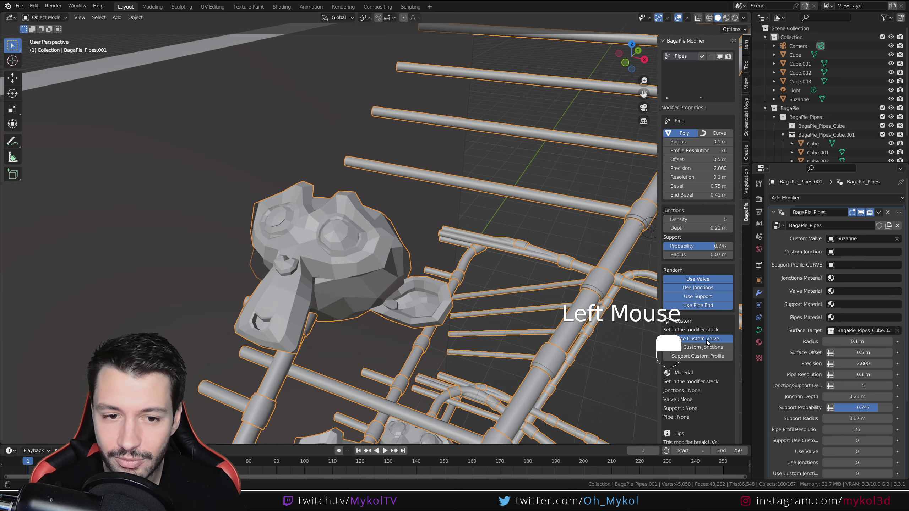
# Scale down the monkey's entire mesh in Edit Mode to shrink the custom valves, and return to Object Mode.
pyautogui.moveTo(315, 308); pyautogui.dragTo(373, 257, button='middle')
pyautogui.scroll(-2, 346, 223)
pyautogui.click(368, 225)
pyautogui.click(113, 310)
pyautogui.press('Tab')
pyautogui.press('a')
pyautogui.press('s')
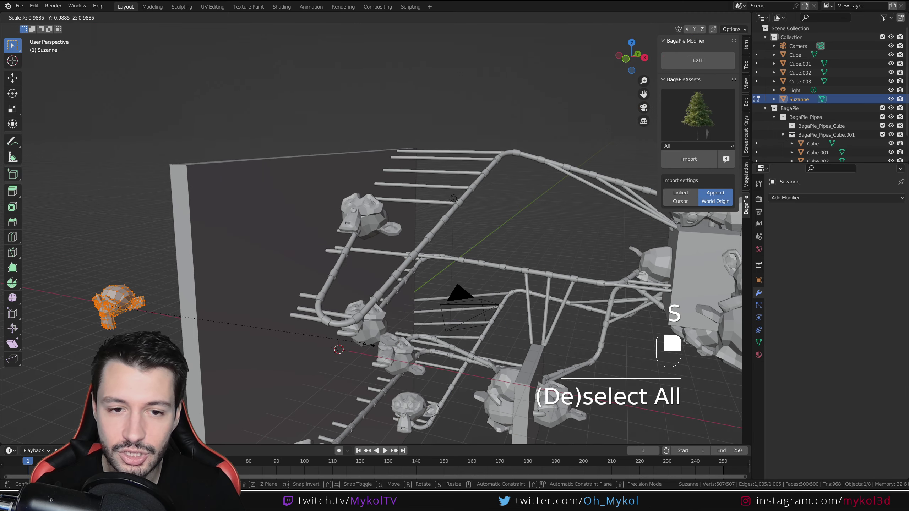
pyautogui.click(160, 301)
pyautogui.moveTo(160, 301); pyautogui.dragTo(405, 315, button='middle')
pyautogui.press('Tab')
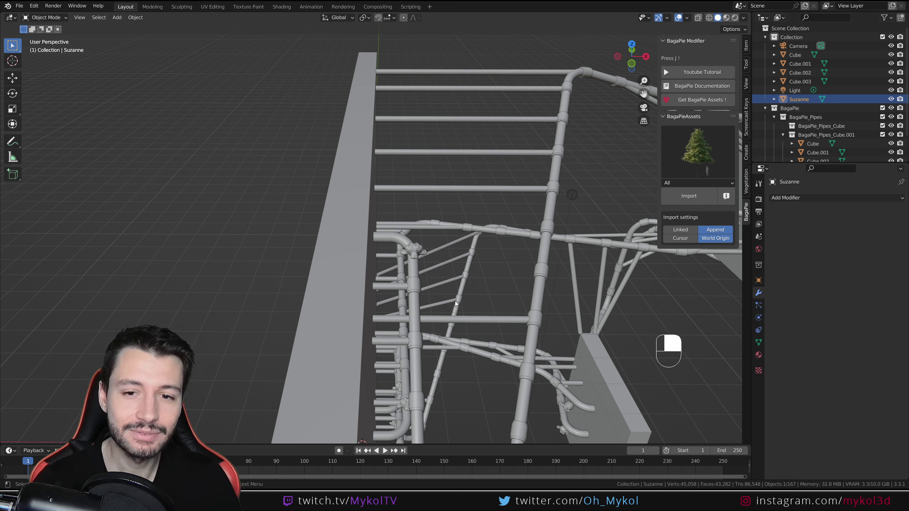
# Set the Junctions Density of the pipe network to 26.
pyautogui.moveTo(497, 234); pyautogui.dragTo(532, 228, button='middle')
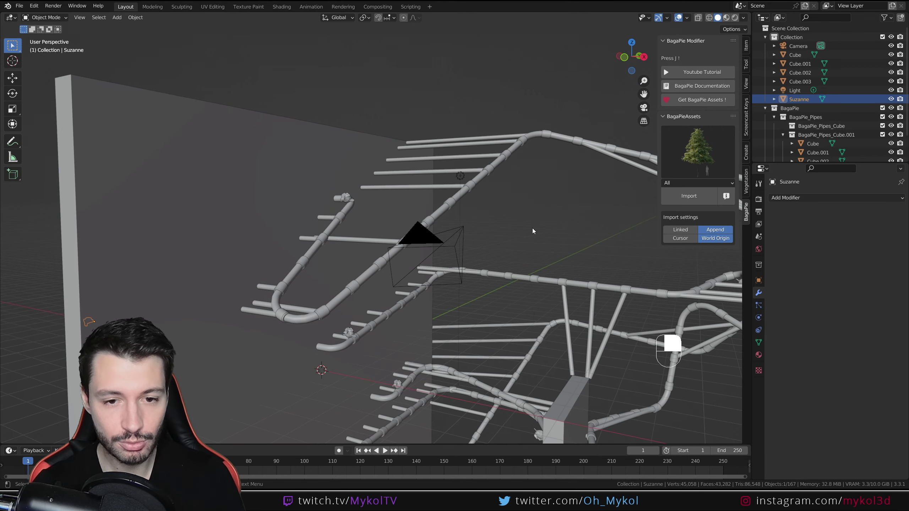
pyautogui.click(486, 174)
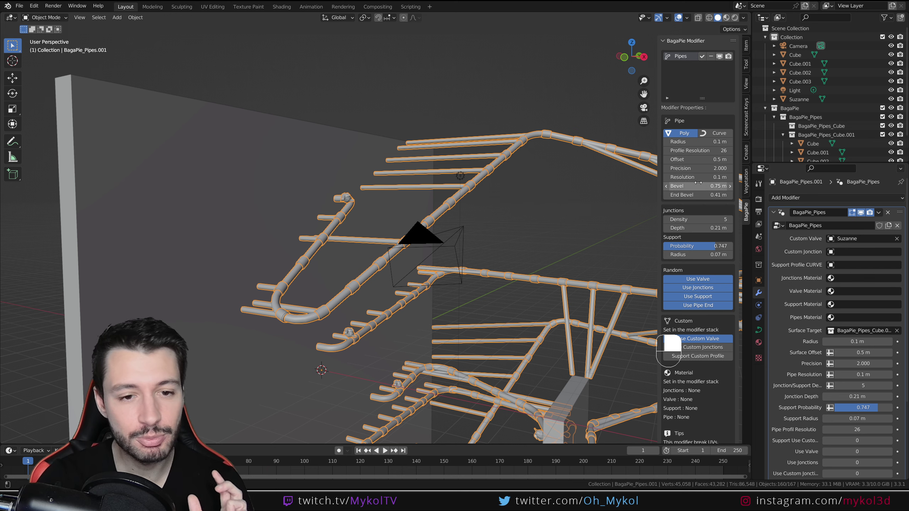
pyautogui.moveTo(382, 287); pyautogui.dragTo(452, 289, button='middle')
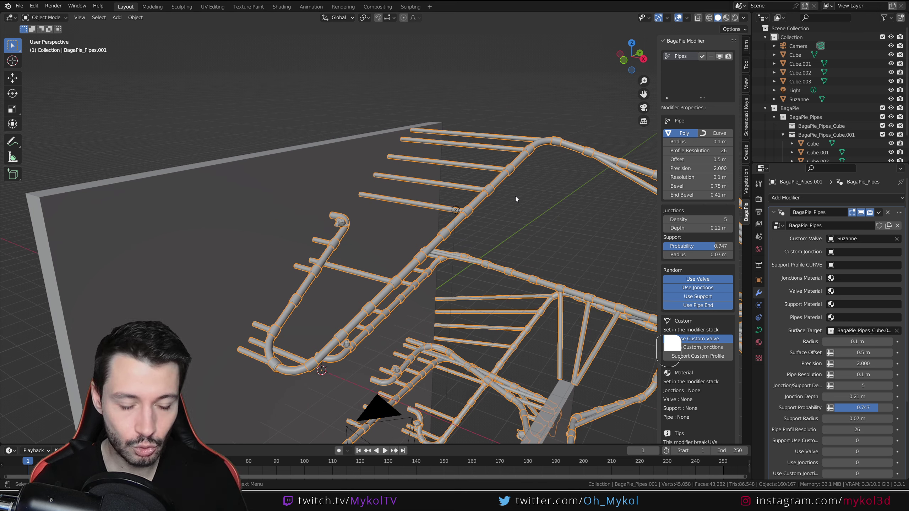
pyautogui.moveTo(717, 219)
pyautogui.mouseDown()
pyautogui.moveTo(737, 219)
pyautogui.moveTo(701, 221)
pyautogui.mouseUp()
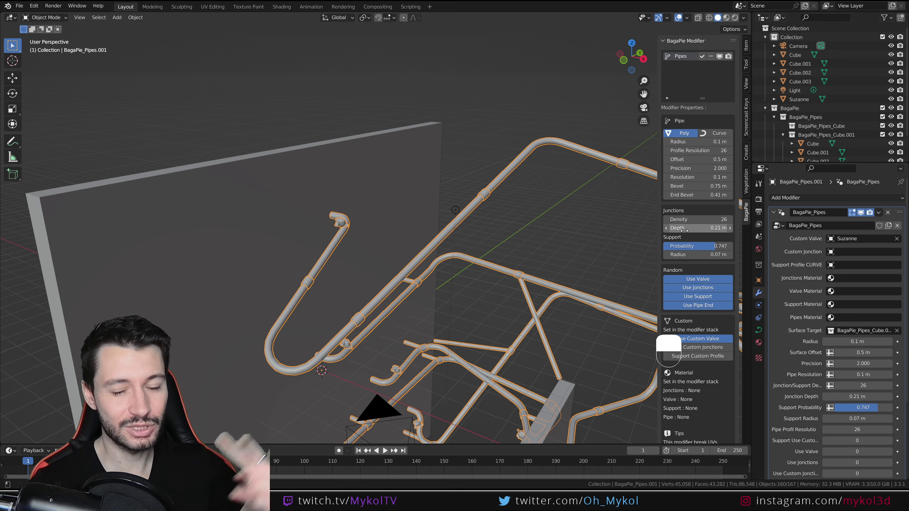
# Preview the pipe network in Rendered shading, inspect it up close, and return to Solid shading.
pyautogui.moveTo(452, 352)
pyautogui.mouseDown(button='middle')
pyautogui.moveTo(478, 338)
pyautogui.moveTo(432, 321)
pyautogui.moveTo(448, 345)
pyautogui.mouseUp(button='middle')
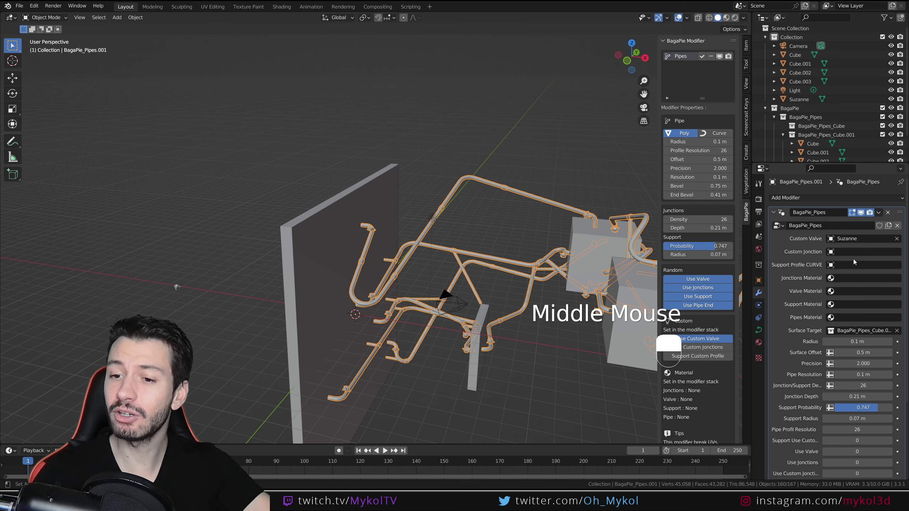
pyautogui.click(735, 17)
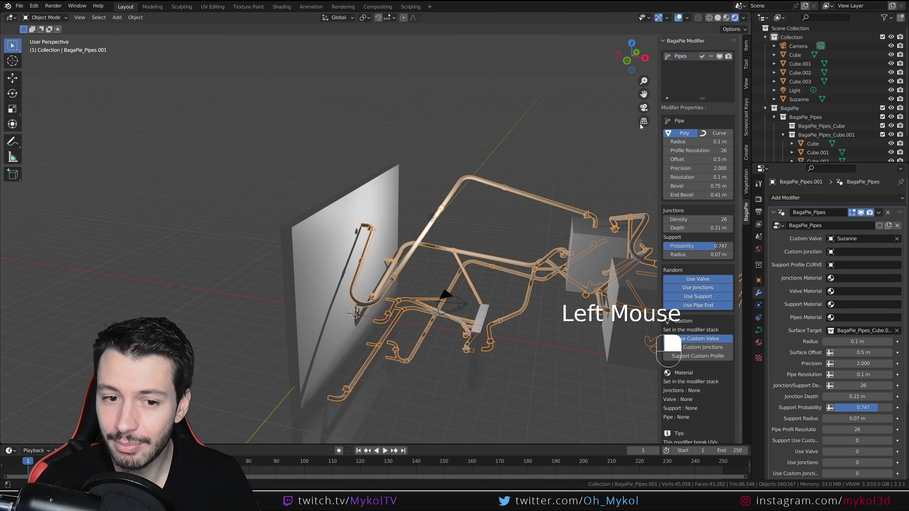
pyautogui.keyDown('shift'); pyautogui.moveTo(536, 247); pyautogui.dragTo(486, 242, button='middle'); pyautogui.keyUp('shift')
pyautogui.scroll(2, 422, 210)
pyautogui.moveTo(423, 212); pyautogui.dragTo(435, 286, button='middle')
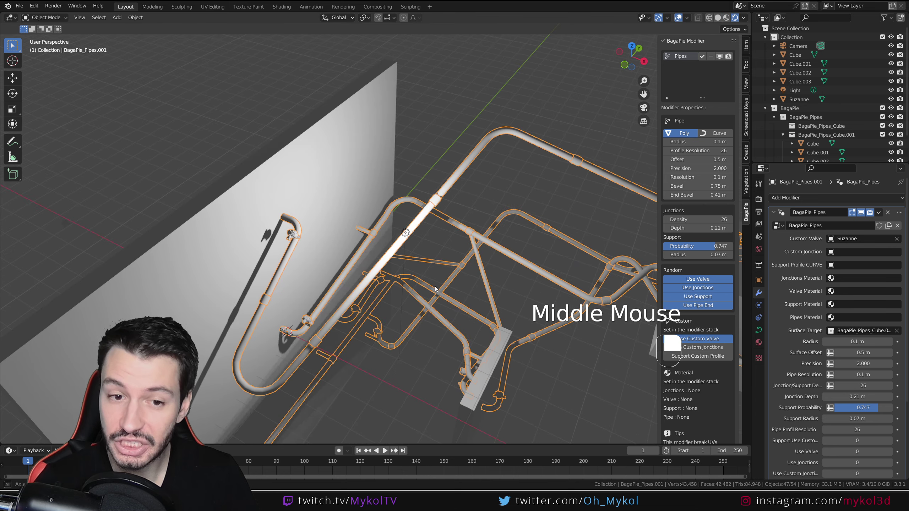
pyautogui.click(718, 18)
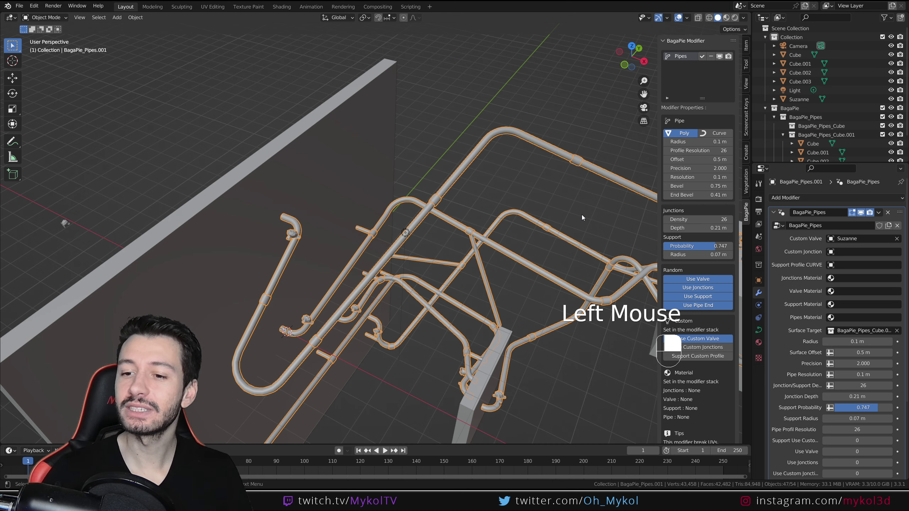